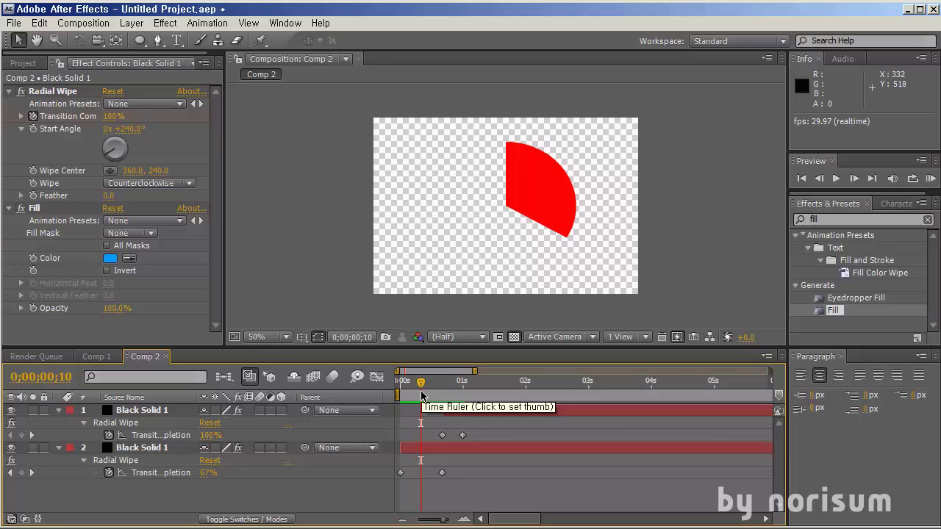
Play back the pie chart's wipe animation from the start of Comp 2.
{"action": "mouse_move", "coordinate": [421, 396]}
{"action": "left_mouse_down"}
{"action": "mouse_move", "coordinate": [474, 397]}
{"action": "mouse_move", "coordinate": [412, 407]}
{"action": "mouse_move", "coordinate": [463, 401]}
{"action": "mouse_move", "coordinate": [420, 400]}
{"action": "left_mouse_up"}
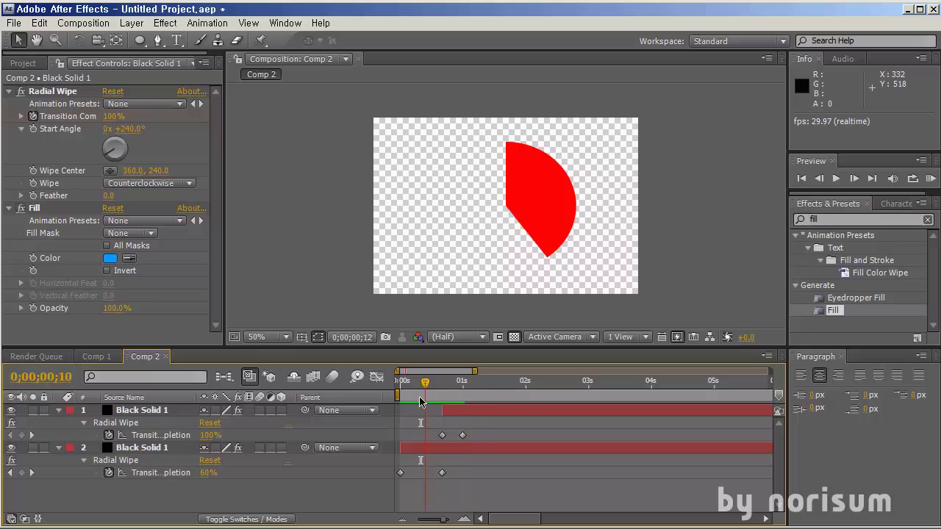
{"action": "key", "text": "space"}
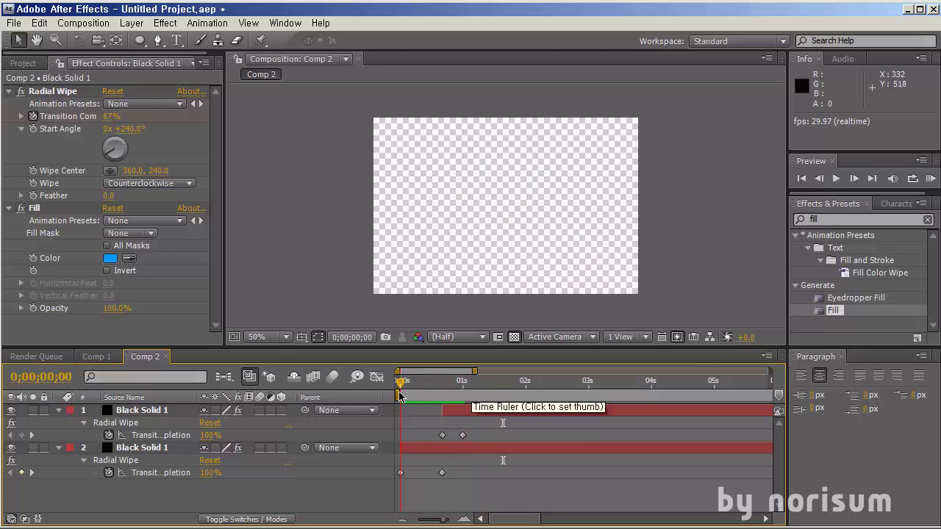
{"action": "left_click", "coordinate": [474, 394]}
{"action": "key", "text": "space"}
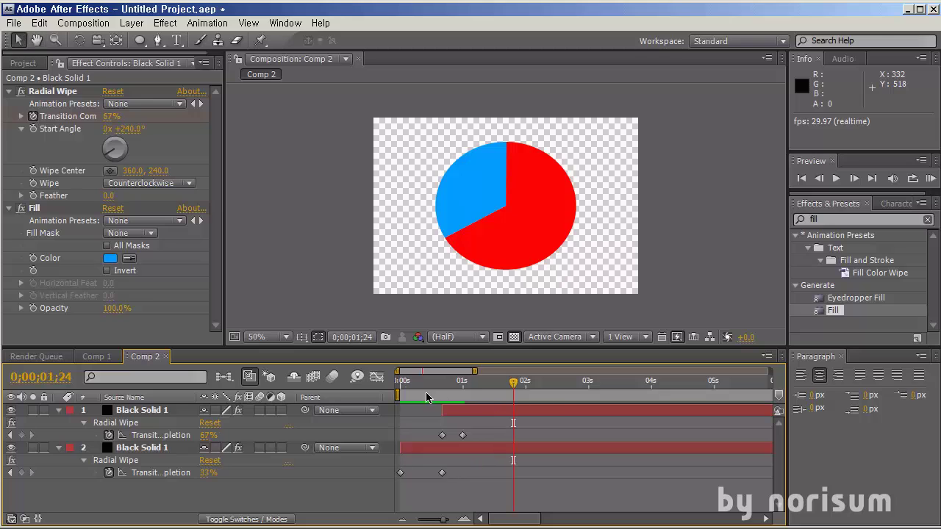
Reveal the Mask 1 properties of the red Black Solid layer 2, collapsing its effects.
{"action": "left_click", "coordinate": [59, 449]}
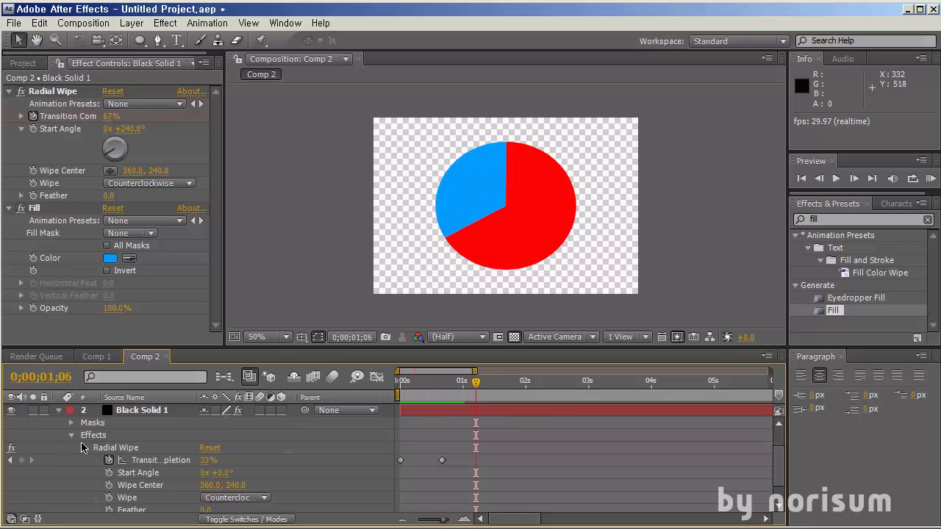
{"action": "left_click", "coordinate": [72, 437]}
{"action": "left_click", "coordinate": [135, 449]}
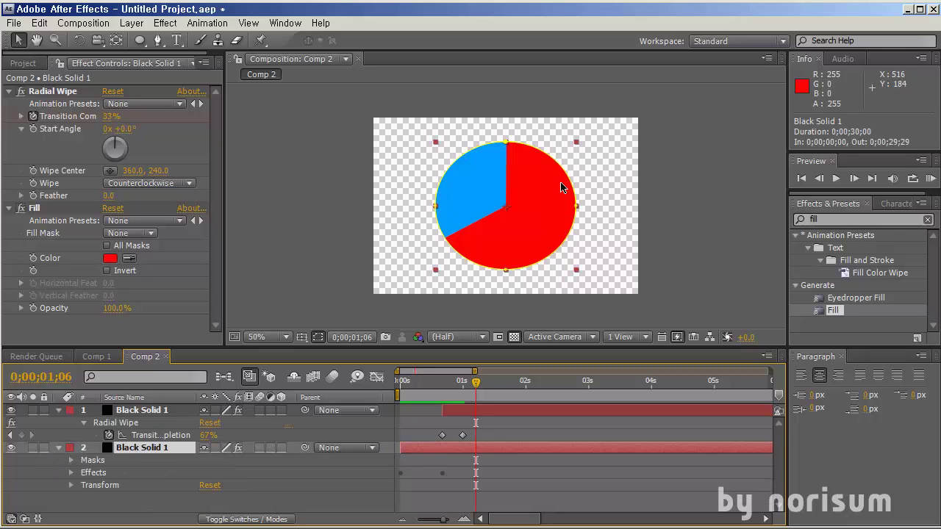
{"action": "left_click", "coordinate": [70, 461]}
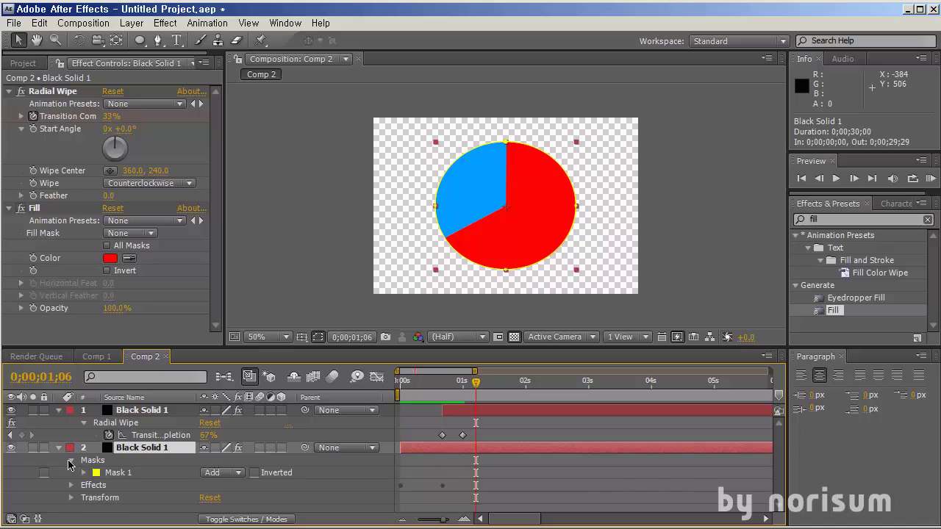
{"action": "left_click", "coordinate": [84, 474]}
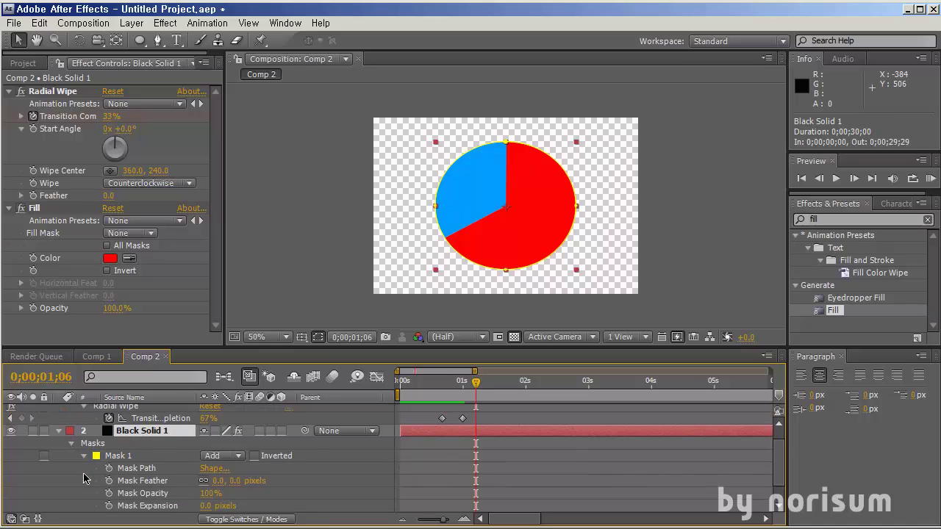
Toggle the Inverted option of layer 2's Mask 1 on and off to compare both results.
{"action": "left_click", "coordinate": [254, 456]}
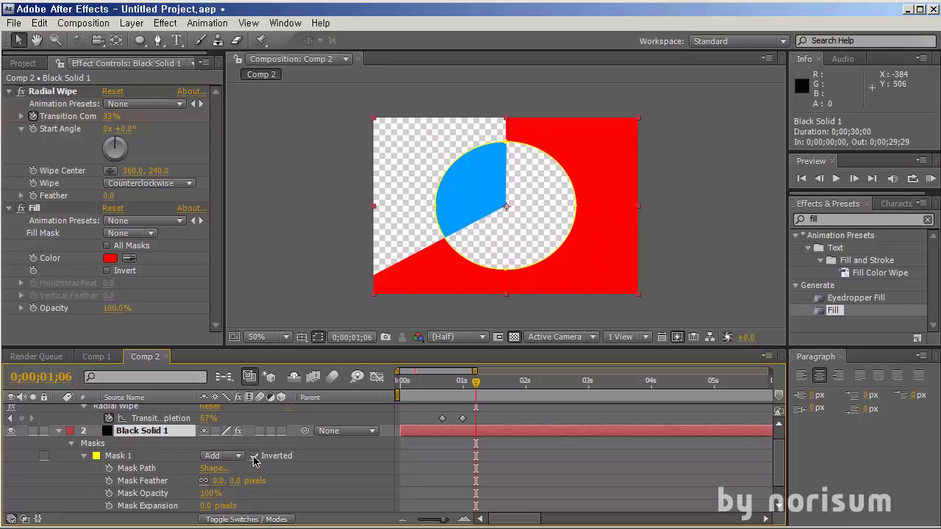
{"action": "left_click", "coordinate": [253, 456]}
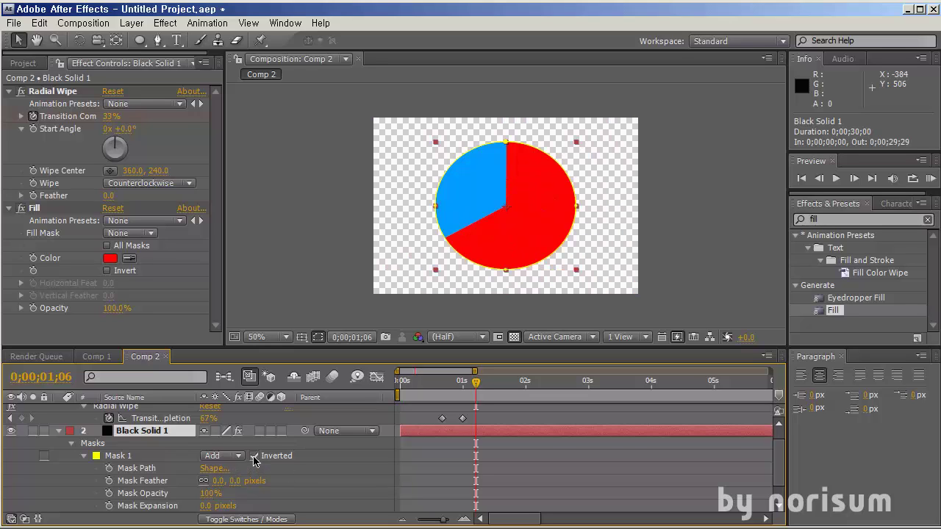
{"action": "left_click", "coordinate": [254, 457]}
{"action": "left_click", "coordinate": [253, 457]}
{"action": "left_click", "coordinate": [253, 456]}
{"action": "left_click", "coordinate": [253, 456]}
{"action": "left_click", "coordinate": [254, 456]}
{"action": "left_click", "coordinate": [254, 457]}
{"action": "left_click", "coordinate": [253, 456]}
Start animating layer 2's Mask Path with a keyframe at 0;00;01;15 and hide the blue layer 1.
{"action": "left_click_drag", "start_coordinate": [457, 394], "coordinate": [531, 382]}
{"action": "left_click", "coordinate": [109, 468]}
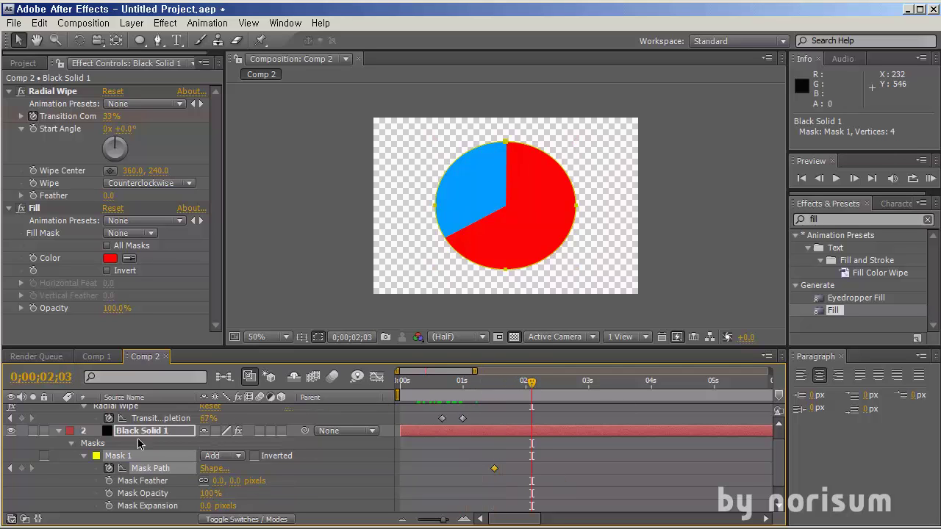
{"action": "scroll", "coordinate": [50, 430], "scroll_direction": "up", "scroll_amount": 1}
{"action": "left_click", "coordinate": [11, 410]}
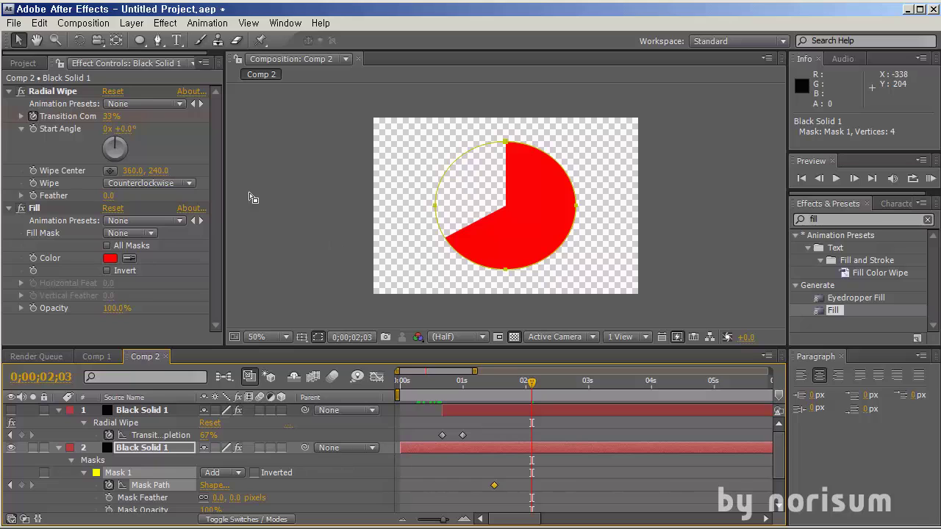
Shift the whole Mask 1 path slightly right at 0;00;02;03 and scrub between the two keyframes to check the movement.
{"action": "left_click_drag", "start_coordinate": [579, 207], "coordinate": [606, 206]}
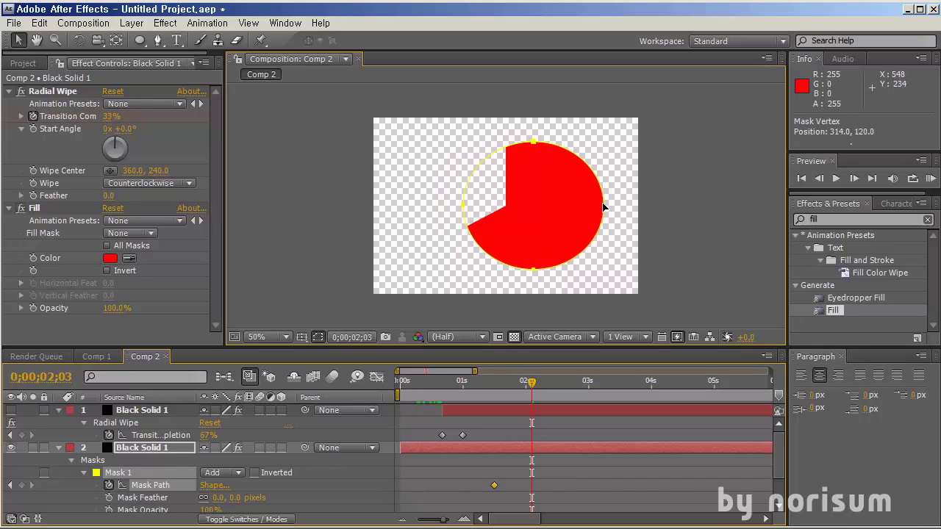
{"action": "left_click_drag", "start_coordinate": [531, 382], "coordinate": [494, 396]}
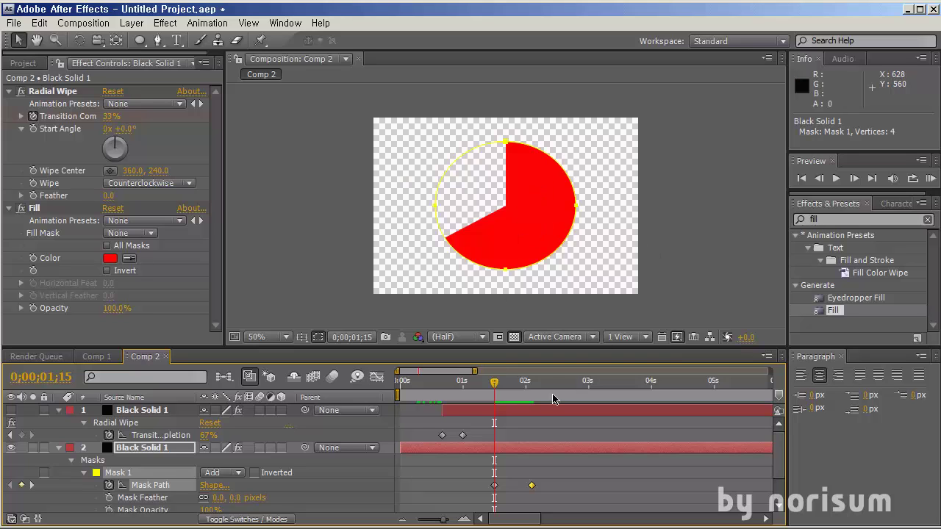
{"action": "left_click_drag", "start_coordinate": [499, 389], "coordinate": [532, 388]}
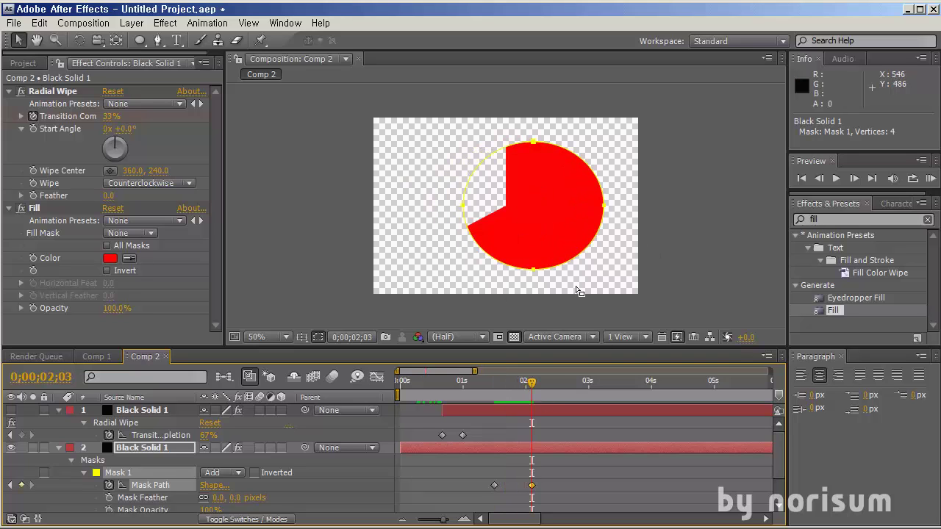
Try moving the mask path past the composition's right edge and shifting the whole layer left, and undo both moves.
{"action": "left_click_drag", "start_coordinate": [603, 209], "coordinate": [678, 206]}
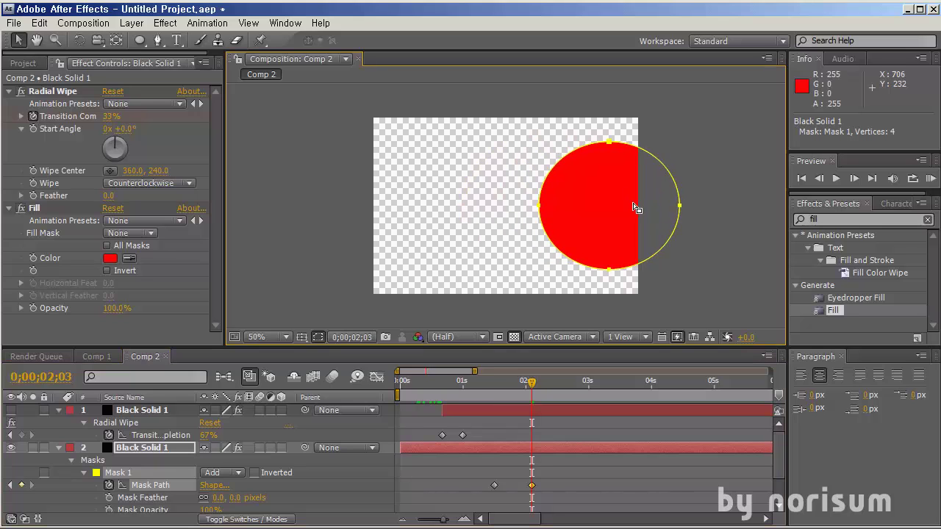
{"action": "left_click", "coordinate": [551, 431]}
{"action": "left_click", "coordinate": [560, 445]}
{"action": "left_click", "coordinate": [410, 275]}
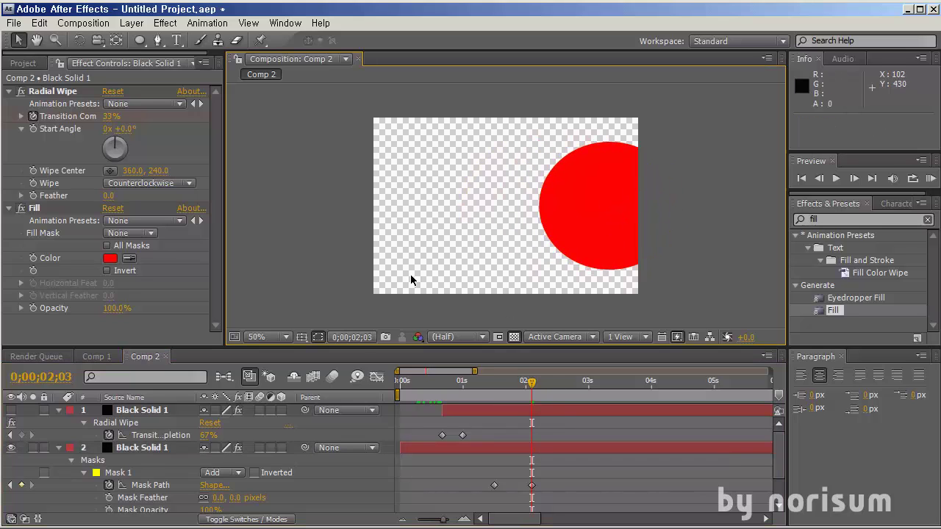
{"action": "left_click", "coordinate": [550, 448]}
{"action": "left_click_drag", "start_coordinate": [593, 215], "coordinate": [525, 214]}
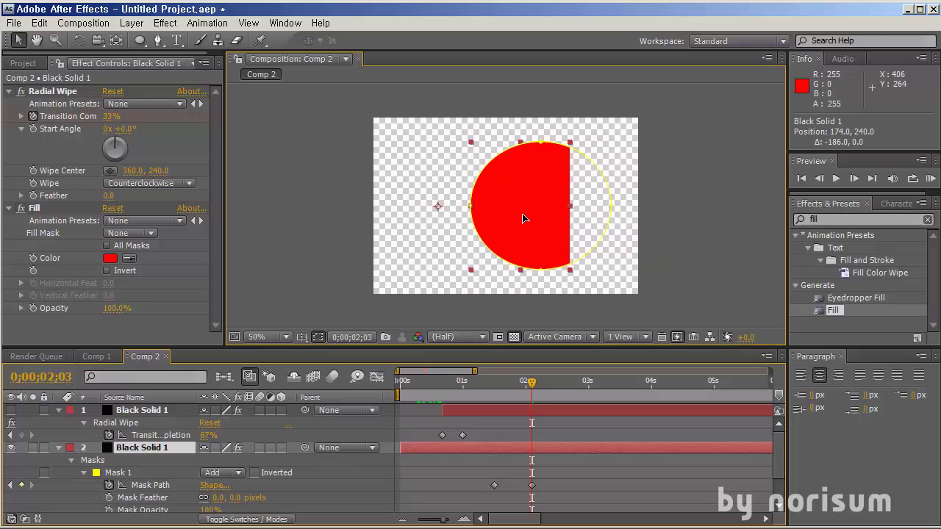
{"action": "key", "text": "ctrl+z"}
{"action": "key", "text": "ctrl+z"}
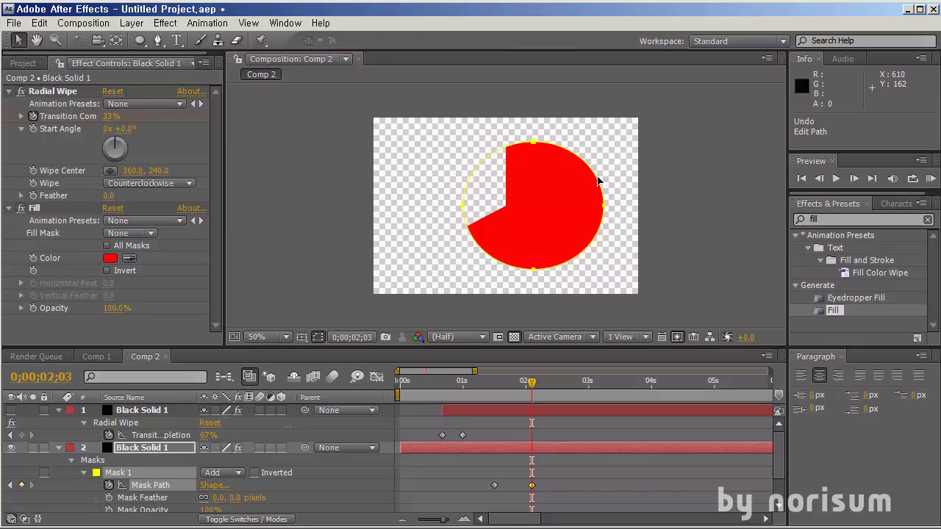
Pull only the mask's right vertex toward the composition's lower-right corner at 0;00;02;03 and play back the path animation.
{"action": "left_click_drag", "start_coordinate": [664, 175], "coordinate": [538, 235]}
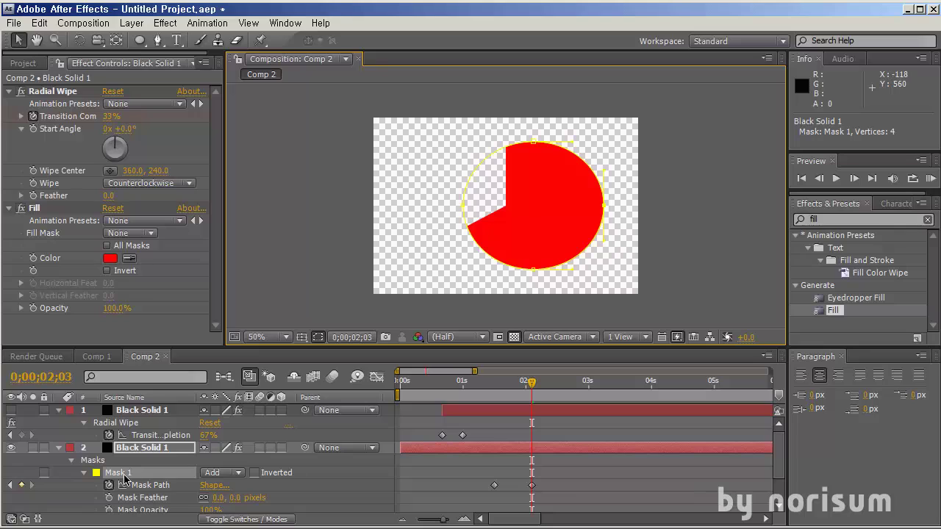
{"action": "left_click_drag", "start_coordinate": [653, 187], "coordinate": [631, 255]}
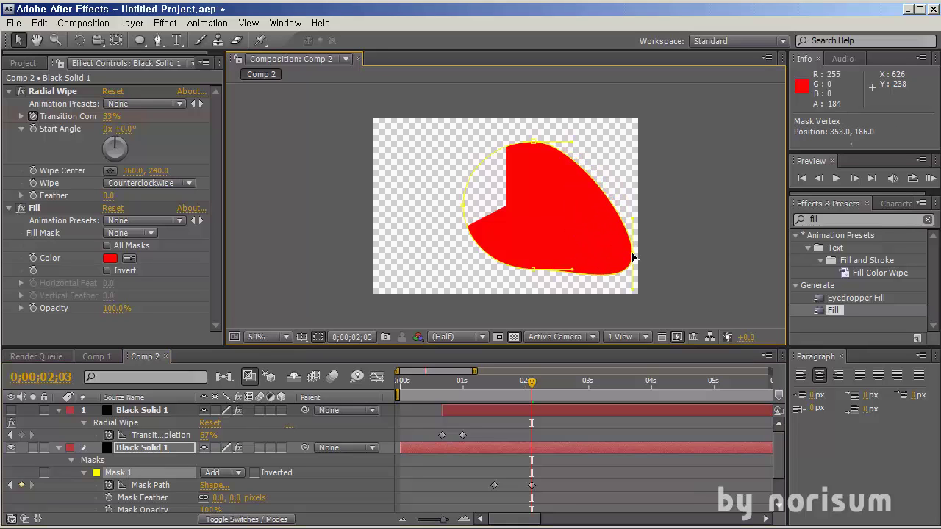
{"action": "left_click_drag", "start_coordinate": [531, 382], "coordinate": [494, 384]}
{"action": "scroll", "coordinate": [546, 463], "scroll_direction": "down", "scroll_amount": 3}
{"action": "scroll", "coordinate": [546, 462], "scroll_direction": "up", "scroll_amount": 3}
{"action": "key", "text": "space"}
{"action": "key", "text": "space"}
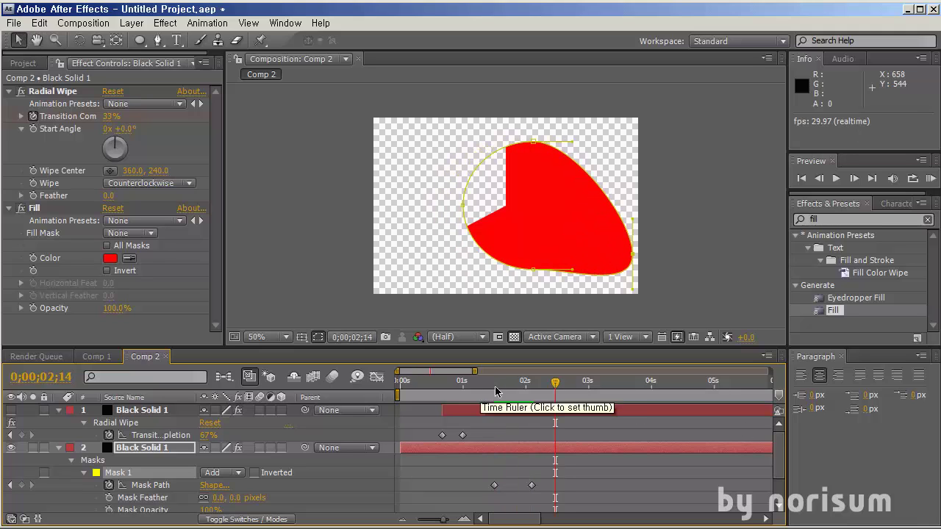
{"action": "left_click", "coordinate": [495, 386]}
{"action": "key", "text": "space"}
{"action": "key", "text": "space"}
Set Mask 1's feather to 110 pixels while at 0;00;02;03 and scrub to check the soft edges.
{"action": "left_click_drag", "start_coordinate": [476, 385], "coordinate": [531, 384]}
{"action": "scroll", "coordinate": [427, 449], "scroll_direction": "down", "scroll_amount": 3}
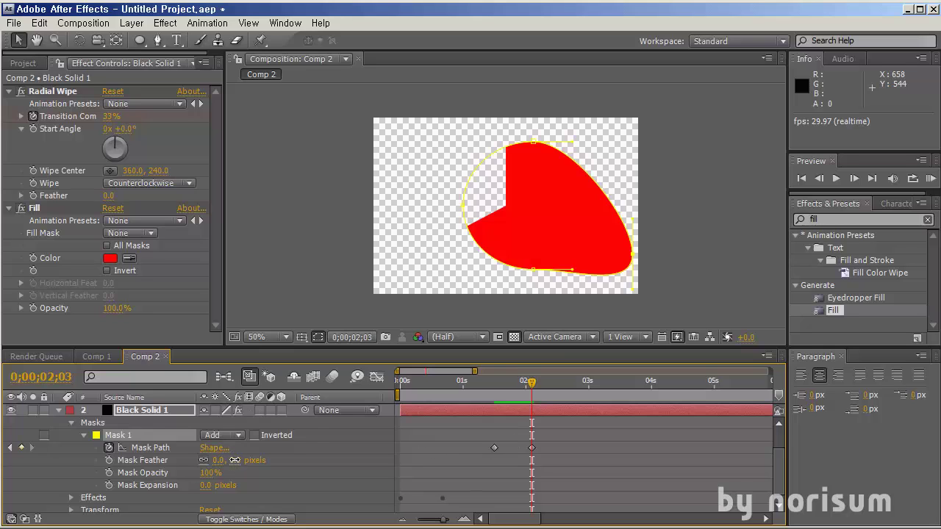
{"action": "left_click_drag", "start_coordinate": [235, 460], "coordinate": [317, 463]}
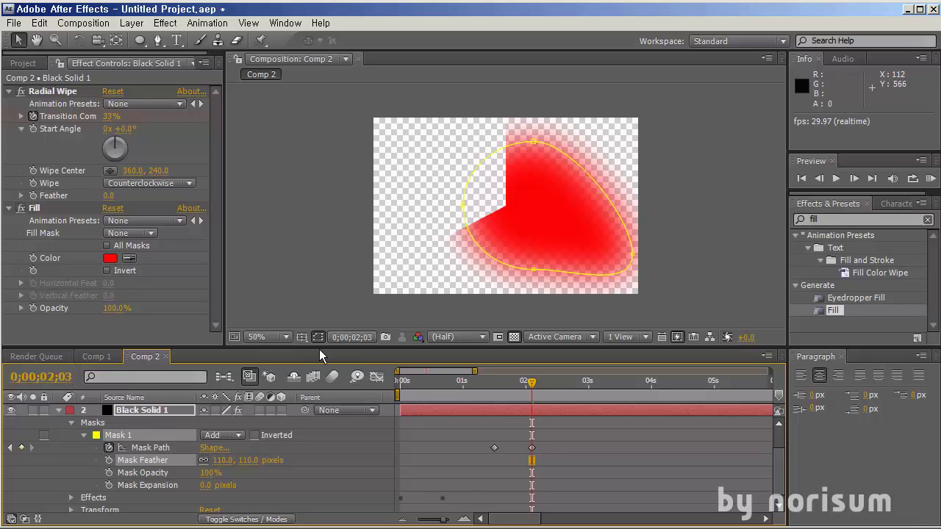
{"action": "mouse_move", "coordinate": [530, 385]}
{"action": "left_mouse_down"}
{"action": "mouse_move", "coordinate": [494, 384]}
{"action": "mouse_move", "coordinate": [527, 391]}
{"action": "left_mouse_up"}
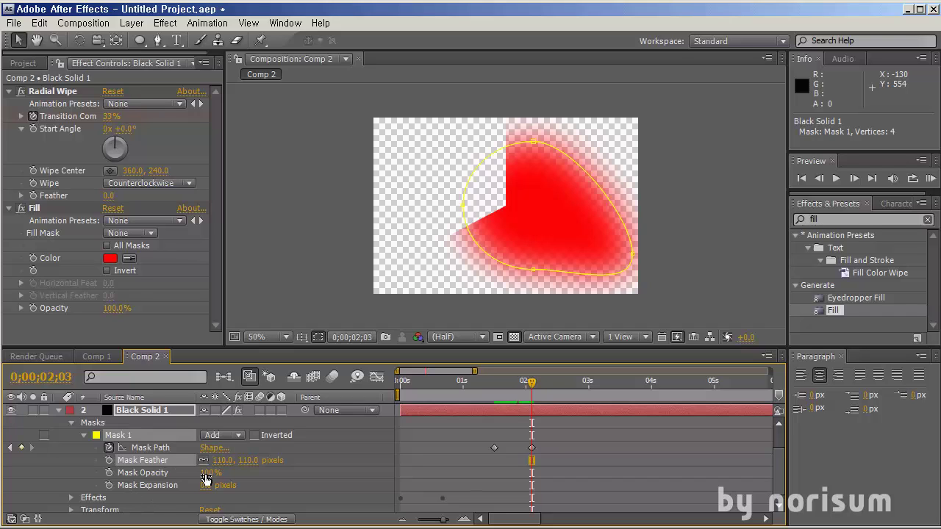
Delete the Radial Wipe effect from the red layer and draw a second elliptical mask about 114 by 130 px near its upper-left corner.
{"action": "left_click", "coordinate": [59, 96]}
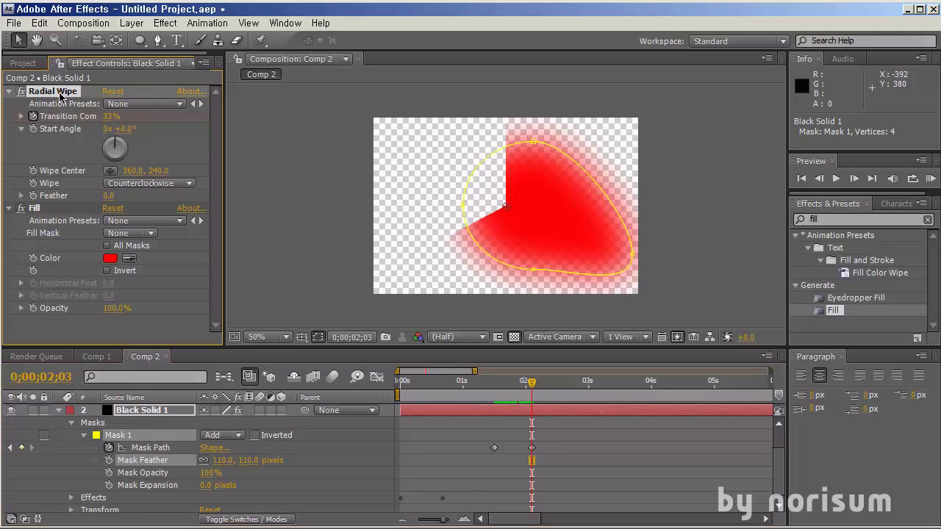
{"action": "key", "text": "Delete"}
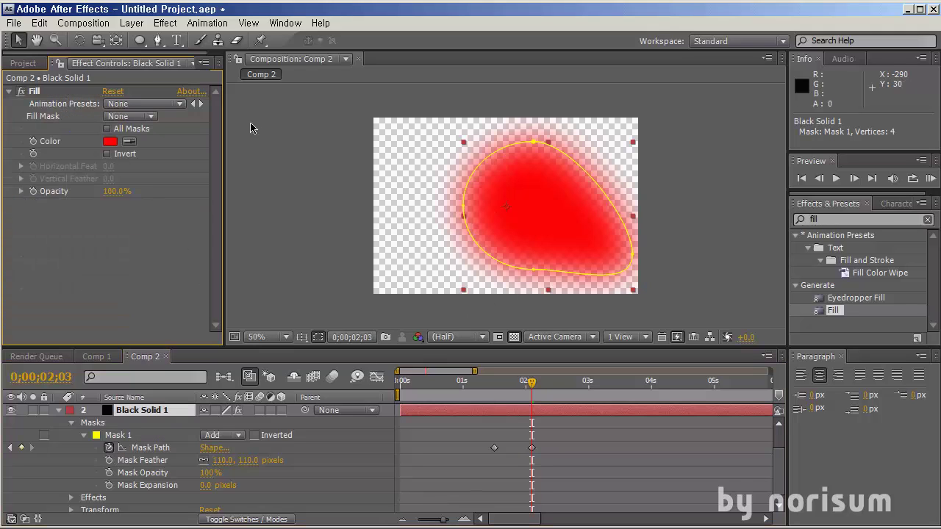
{"action": "left_click", "coordinate": [139, 41]}
{"action": "left_click_drag", "start_coordinate": [384, 137], "coordinate": [425, 186]}
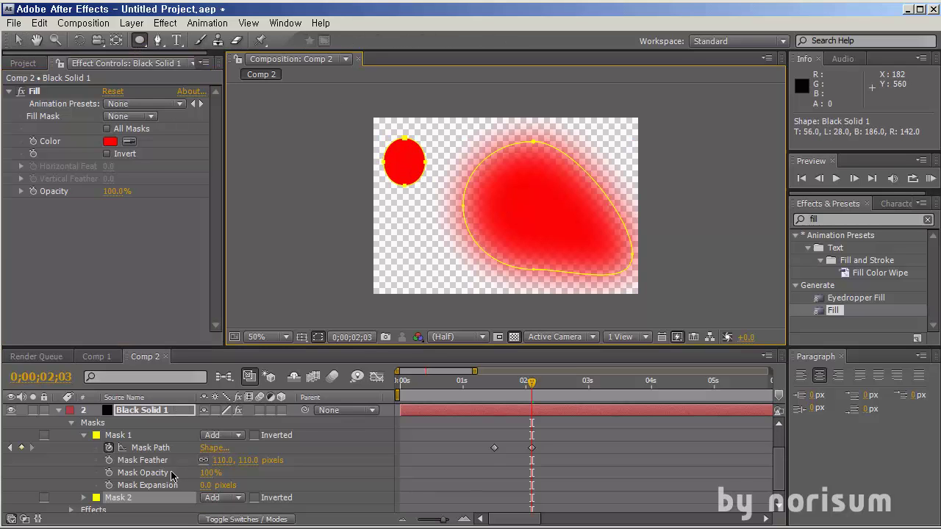
Reveal all mask properties of the red layer and lower Mask 2's opacity to 39%.
{"action": "key", "text": "m"}
{"action": "key", "text": "m"}
{"action": "scroll", "coordinate": [243, 464], "scroll_direction": "down", "scroll_amount": 3}
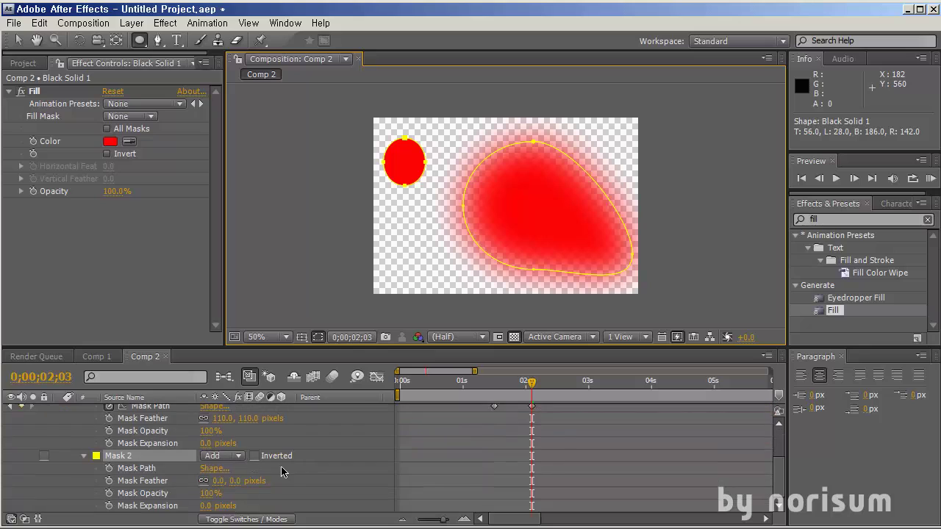
{"action": "scroll", "coordinate": [282, 472], "scroll_direction": "up", "scroll_amount": 1}
{"action": "scroll", "coordinate": [181, 487], "scroll_direction": "down", "scroll_amount": 1}
{"action": "scroll", "coordinate": [193, 462], "scroll_direction": "up", "scroll_amount": 1}
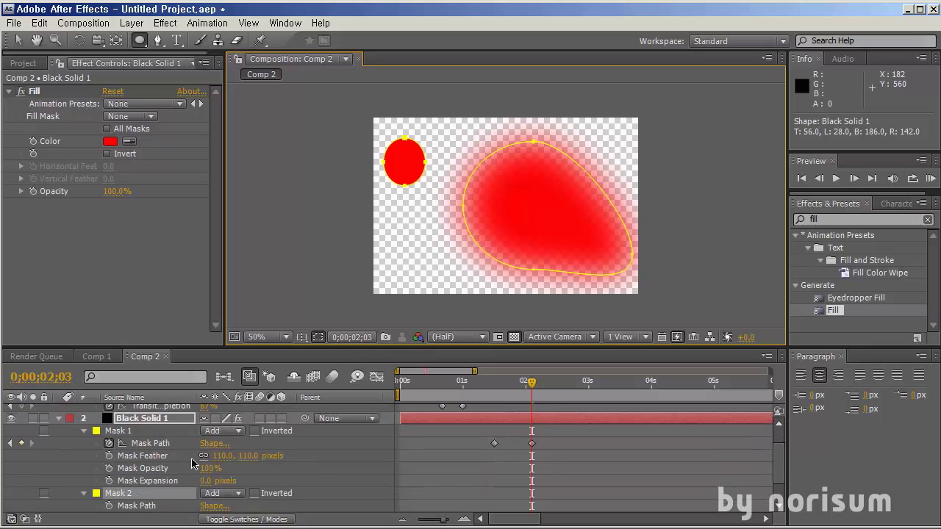
{"action": "scroll", "coordinate": [223, 463], "scroll_direction": "down", "scroll_amount": 1}
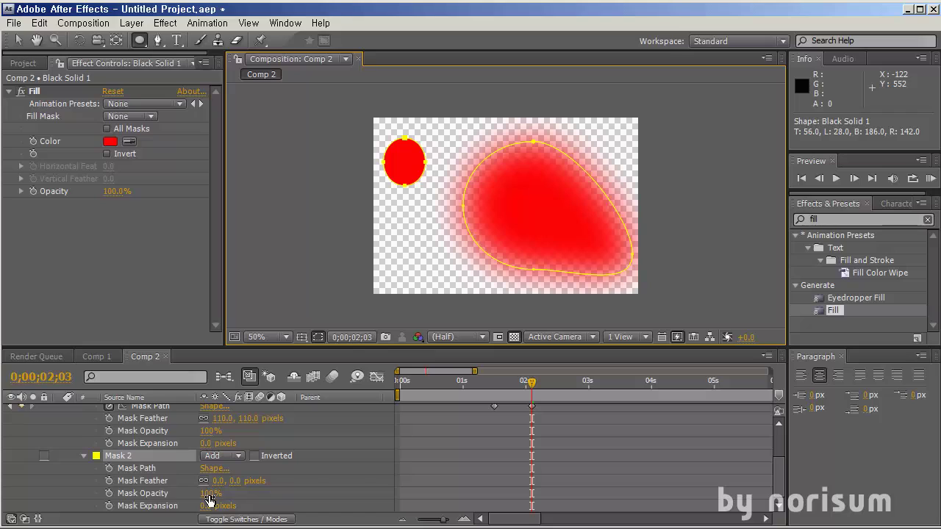
{"action": "left_click_drag", "start_coordinate": [209, 500], "coordinate": [166, 497]}
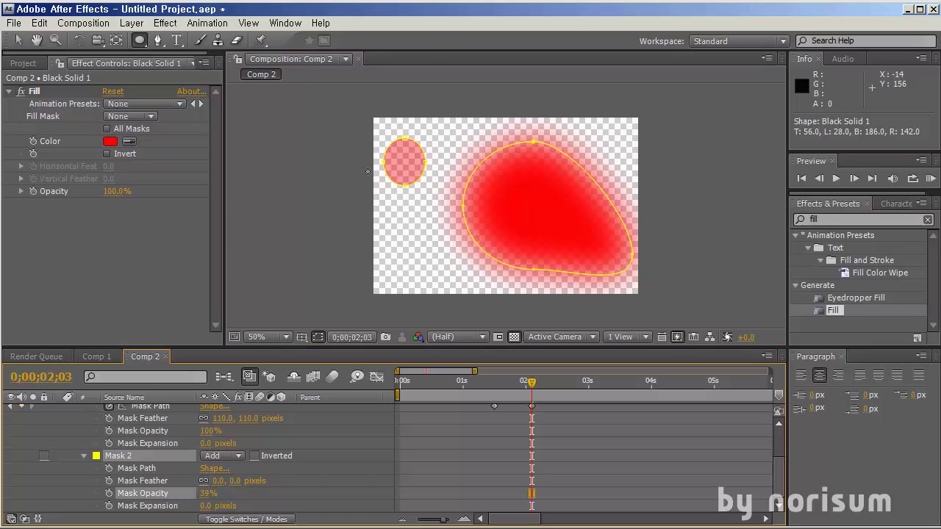
{"action": "mouse_move", "coordinate": [209, 430]}
{"action": "left_mouse_down"}
{"action": "mouse_move", "coordinate": [168, 432]}
{"action": "mouse_move", "coordinate": [221, 427]}
{"action": "left_mouse_up"}
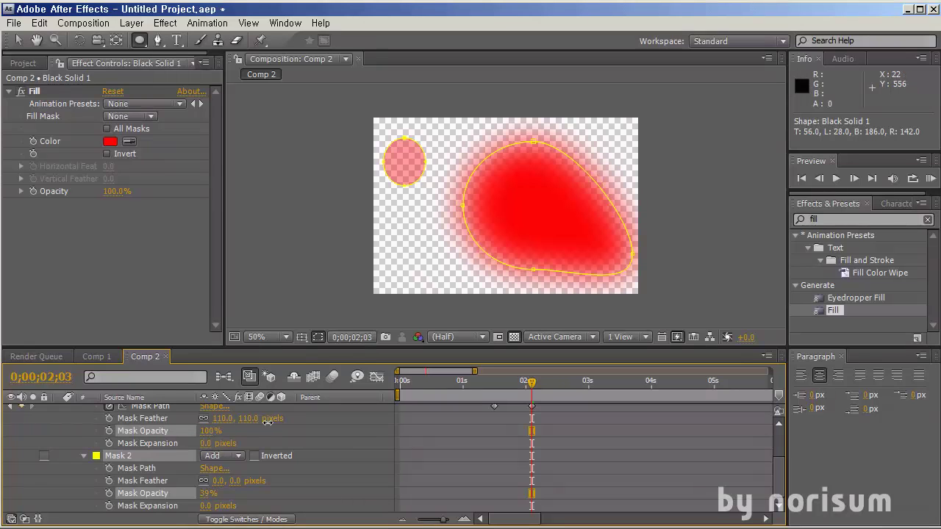
Set Mask 2's expansion to 45 pixels.
{"action": "left_click_drag", "start_coordinate": [204, 507], "coordinate": [233, 507]}
{"action": "left_click", "coordinate": [149, 450]}
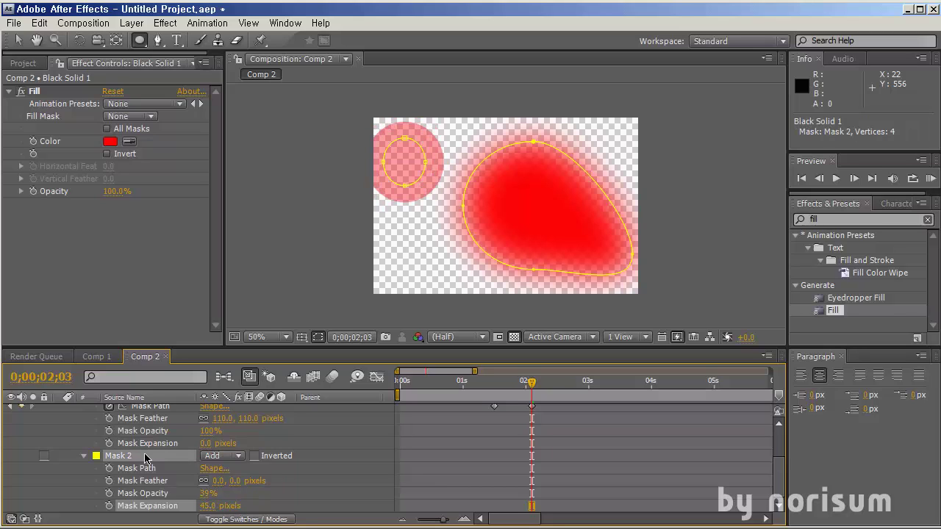
{"action": "scroll", "coordinate": [195, 476], "scroll_direction": "up", "scroll_amount": 3}
{"action": "scroll", "coordinate": [195, 476], "scroll_direction": "down", "scroll_amount": 3}
Select Mask 1's top vertex with the Selection tool and clear the selection.
{"action": "left_click", "coordinate": [19, 40]}
{"action": "left_click_drag", "start_coordinate": [500, 108], "coordinate": [573, 209]}
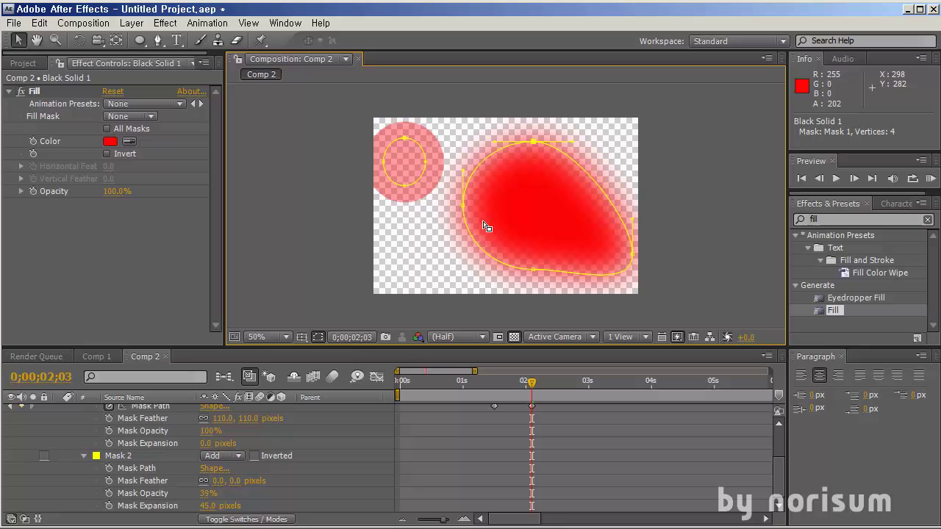
{"action": "left_click", "coordinate": [442, 430]}
{"action": "scroll", "coordinate": [160, 450], "scroll_direction": "up", "scroll_amount": 3}
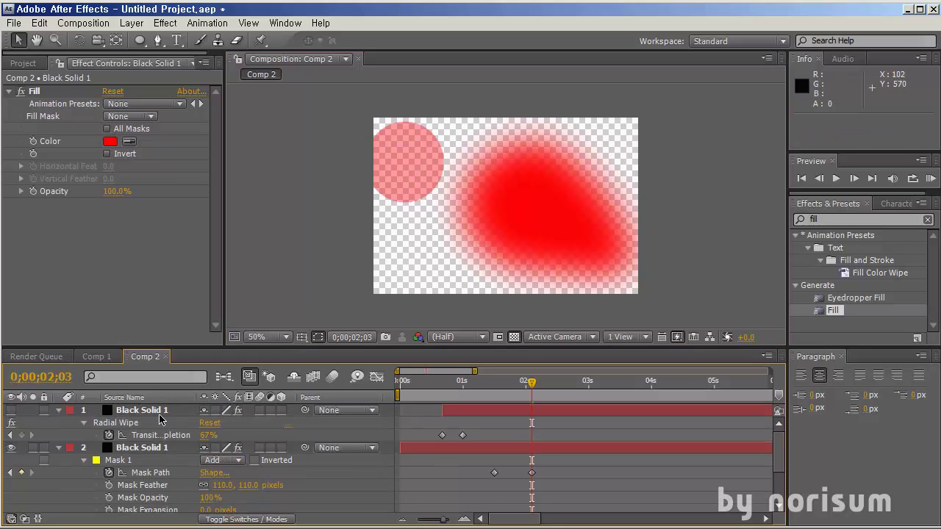
Delete the Radial Wipe and Fill effects from the hidden Black Solid 1 layer.
{"action": "left_click", "coordinate": [159, 413]}
{"action": "left_click", "coordinate": [59, 91]}
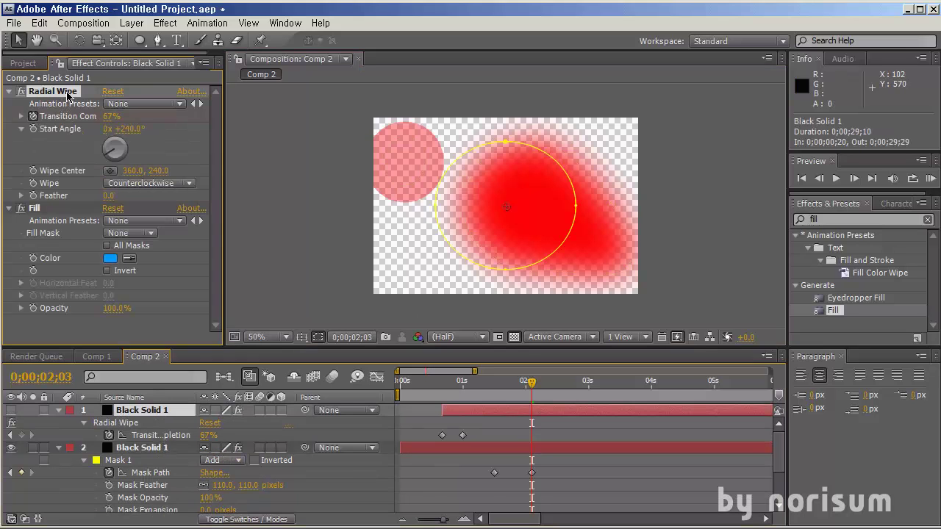
{"action": "key", "text": "Delete"}
{"action": "left_click", "coordinate": [52, 93]}
{"action": "key", "text": "Delete"}
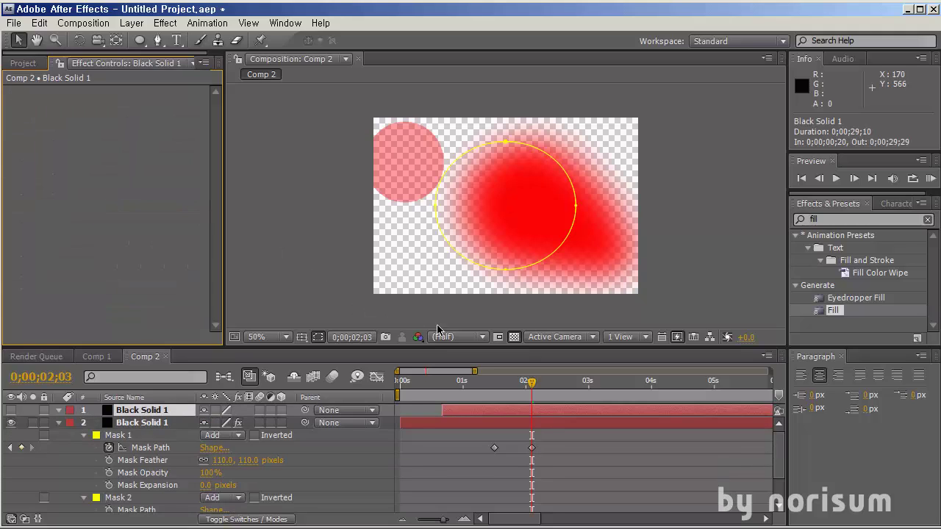
Turn off the composition's transparency grid and move the hidden Black Solid 1 layer below the red layer.
{"action": "left_click", "coordinate": [514, 337]}
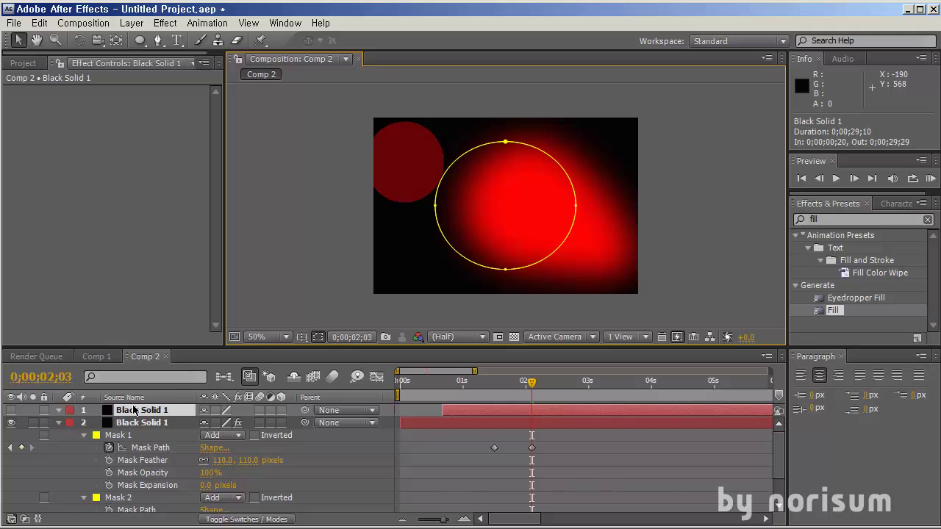
{"action": "key", "text": "Delete"}
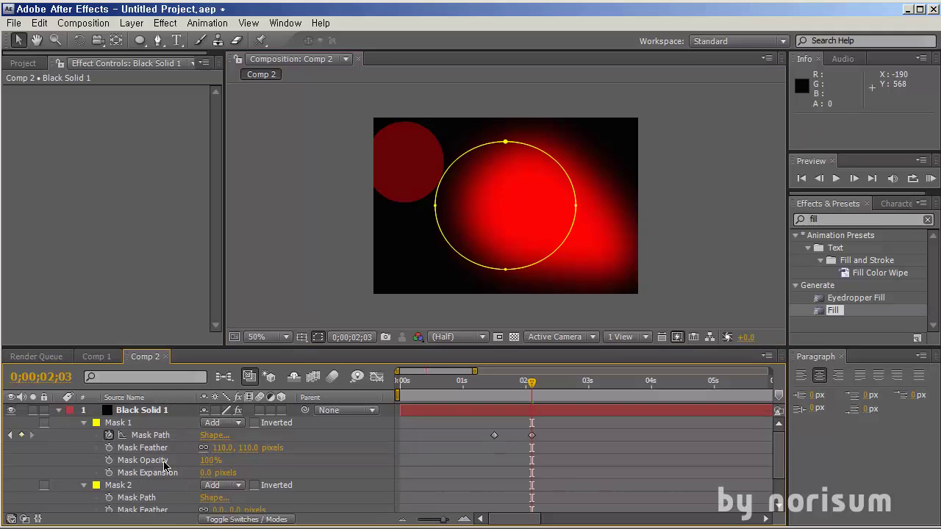
{"action": "key", "text": "ctrl+z"}
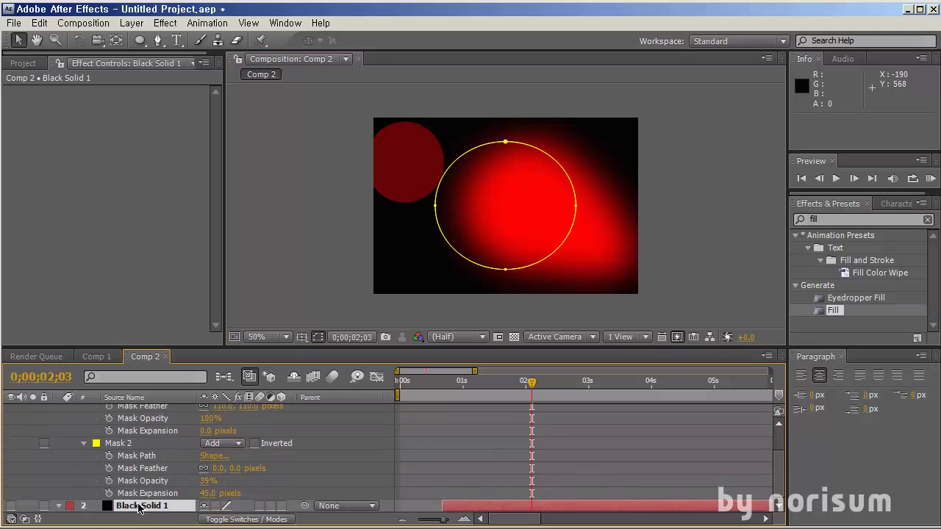
Apply a Fill effect in white (FFFFFF) to the hidden lower layer and make that layer visible.
{"action": "double_click", "coordinate": [831, 311]}
{"action": "left_click", "coordinate": [111, 141]}
{"action": "left_click", "coordinate": [278, 244]}
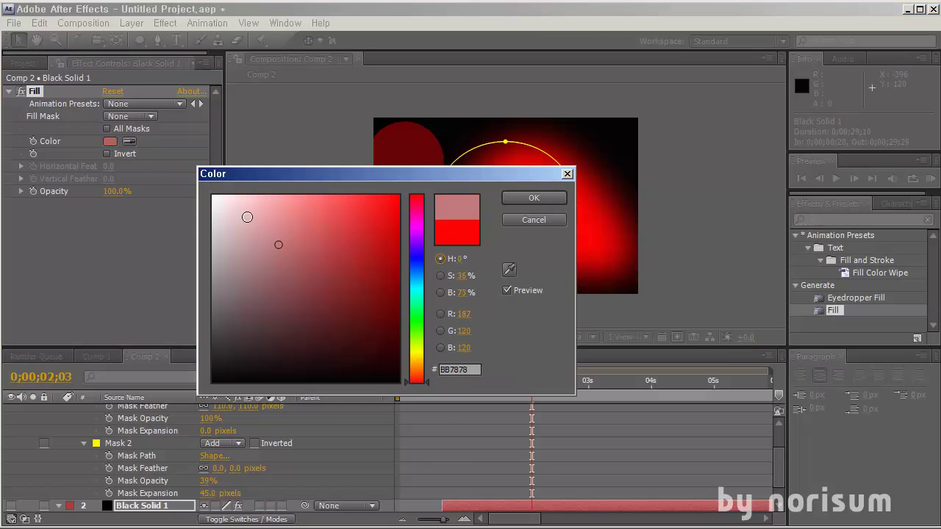
{"action": "left_click_drag", "start_coordinate": [246, 217], "coordinate": [213, 195]}
{"action": "left_click", "coordinate": [541, 198]}
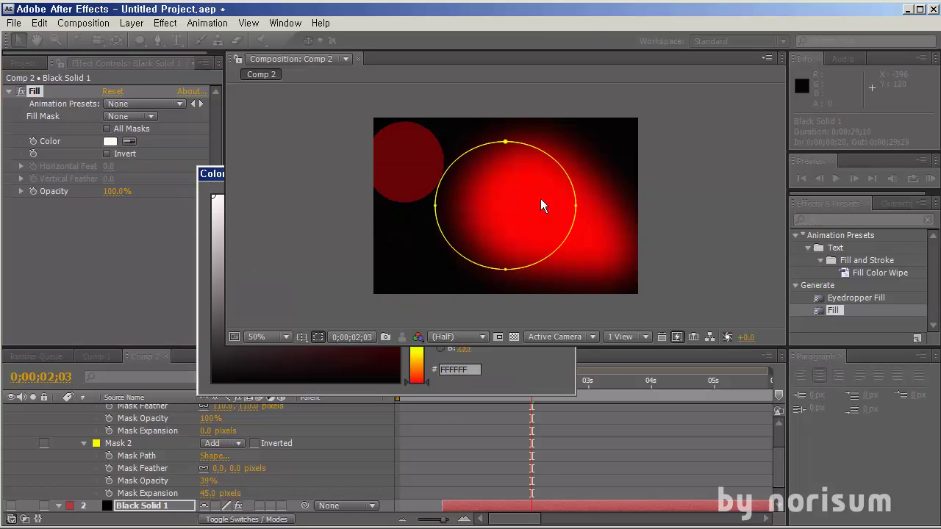
{"action": "left_click", "coordinate": [11, 505]}
{"action": "left_click", "coordinate": [446, 443]}
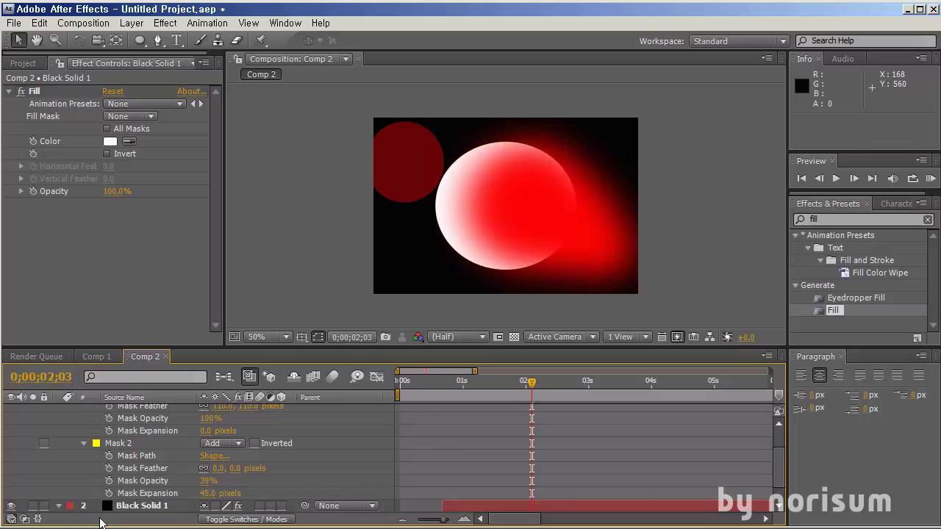
Delete Mask 1 from the white lower layer.
{"action": "left_click", "coordinate": [133, 505]}
{"action": "scroll", "coordinate": [133, 502], "scroll_direction": "down", "scroll_amount": 1}
{"action": "left_click", "coordinate": [125, 495]}
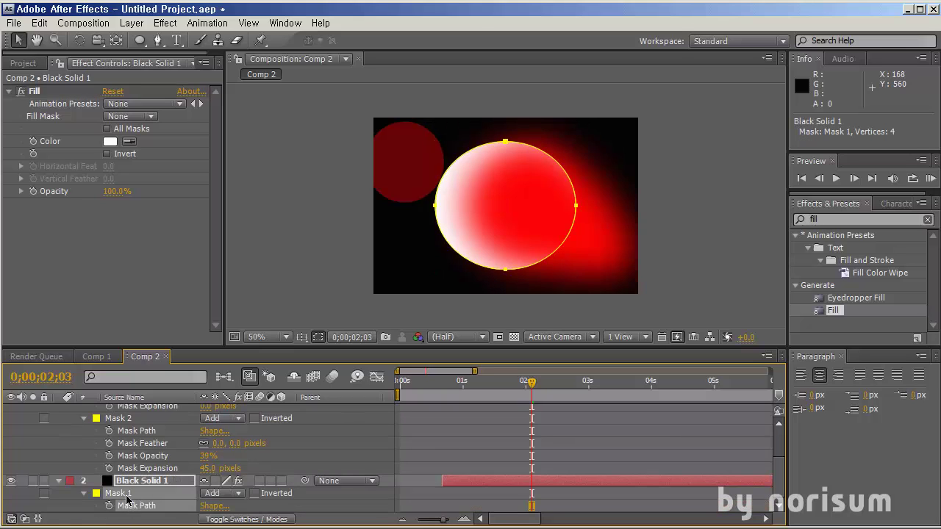
{"action": "key", "text": "Delete"}
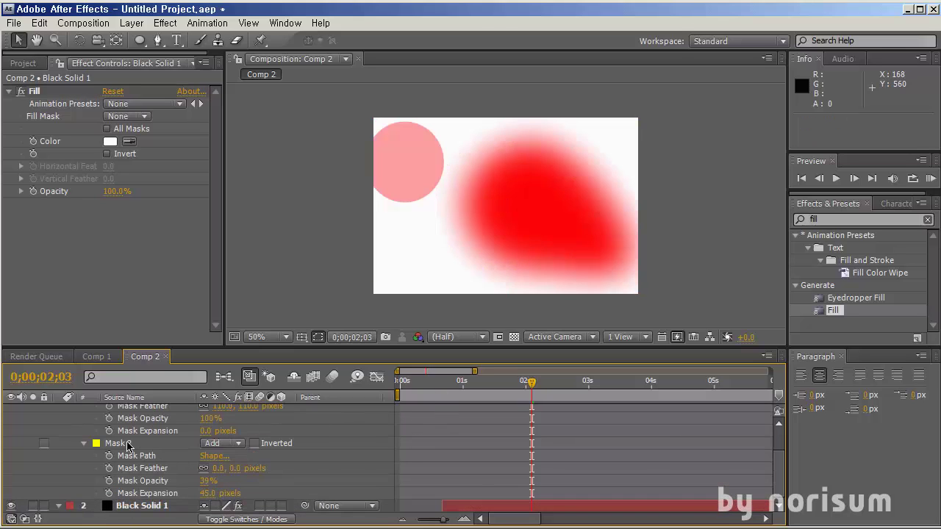
Switch off the Fill effect on the upper masked layer.
{"action": "scroll", "coordinate": [76, 459], "scroll_direction": "up", "scroll_amount": 2}
{"action": "left_click", "coordinate": [140, 410]}
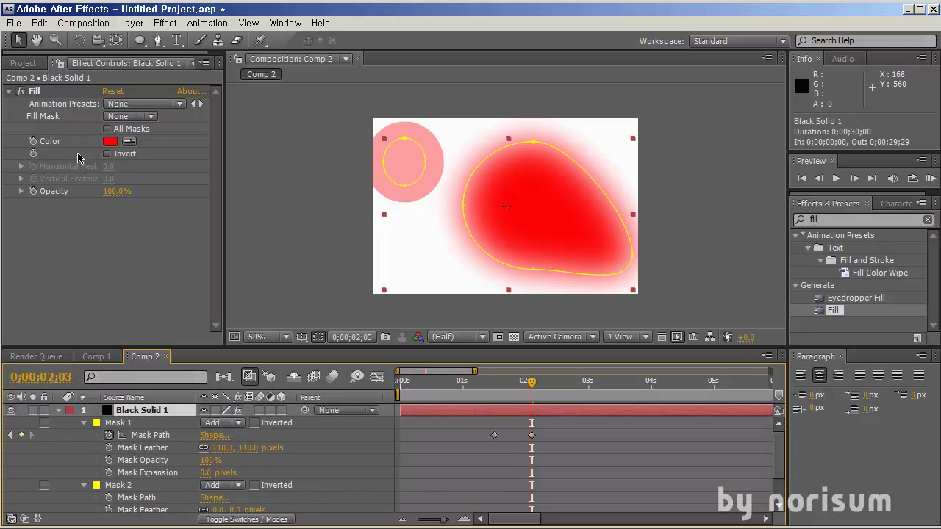
{"action": "left_click", "coordinate": [21, 92]}
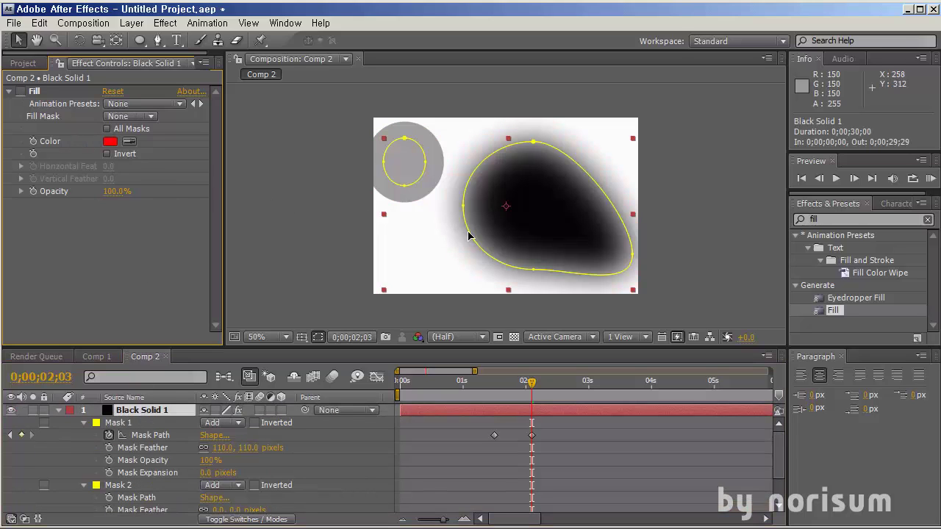
Set Mask 2's mode to None on the upper layer.
{"action": "scroll", "coordinate": [476, 217], "scroll_direction": "up", "scroll_amount": 1}
{"action": "scroll", "coordinate": [482, 216], "scroll_direction": "down", "scroll_amount": 1}
{"action": "left_click", "coordinate": [221, 485]}
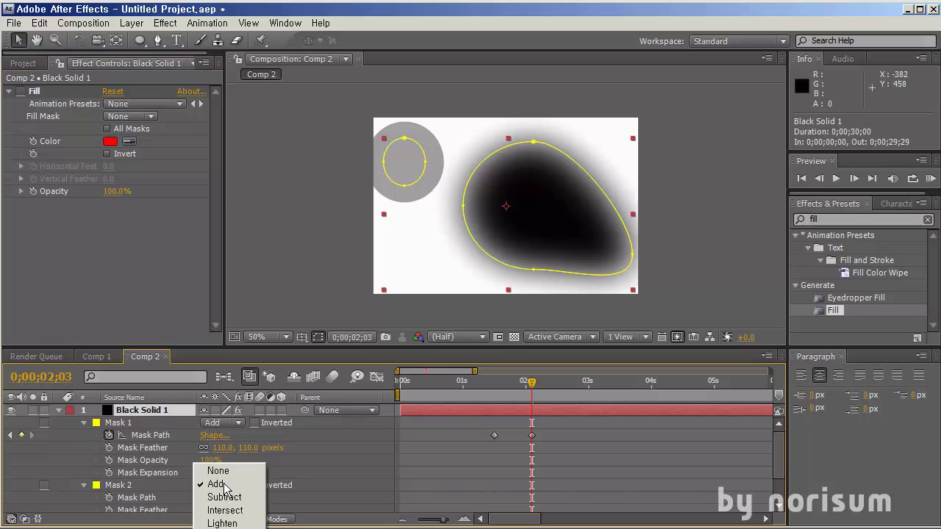
{"action": "left_click", "coordinate": [219, 471]}
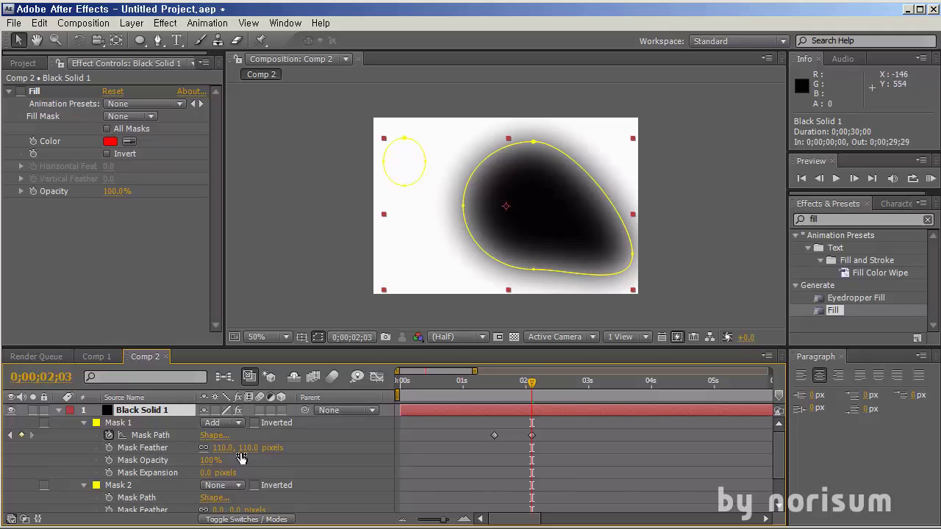
Set Mask 2's outline color to red (FF0000).
{"action": "left_click", "coordinate": [96, 486]}
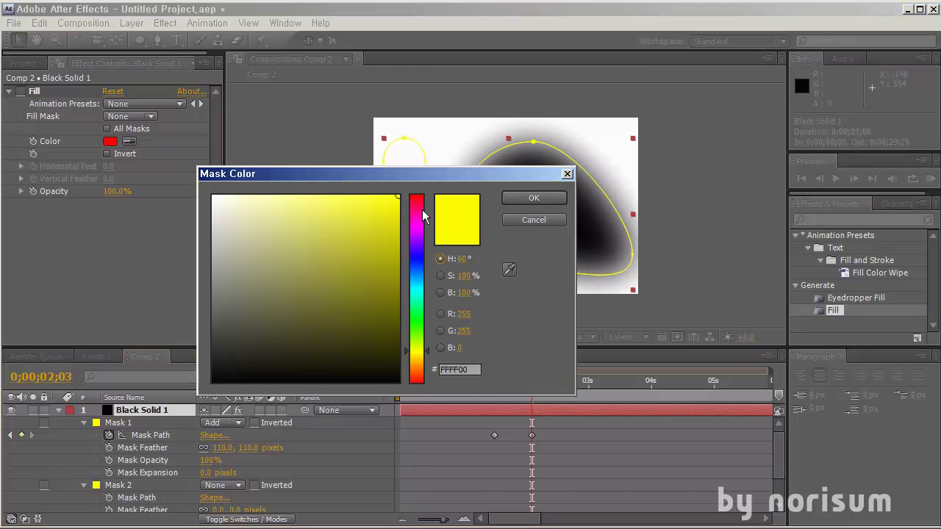
{"action": "left_click_drag", "start_coordinate": [420, 221], "coordinate": [416, 186]}
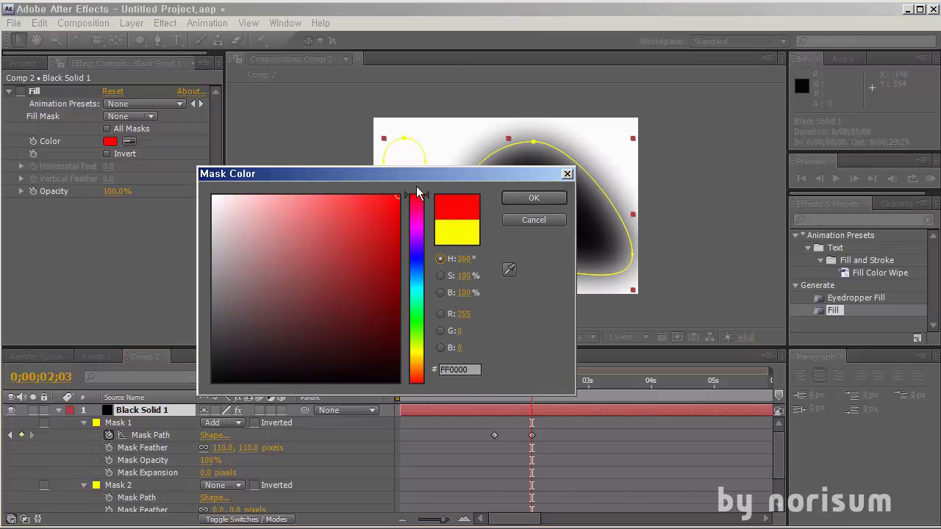
{"action": "left_click", "coordinate": [537, 199]}
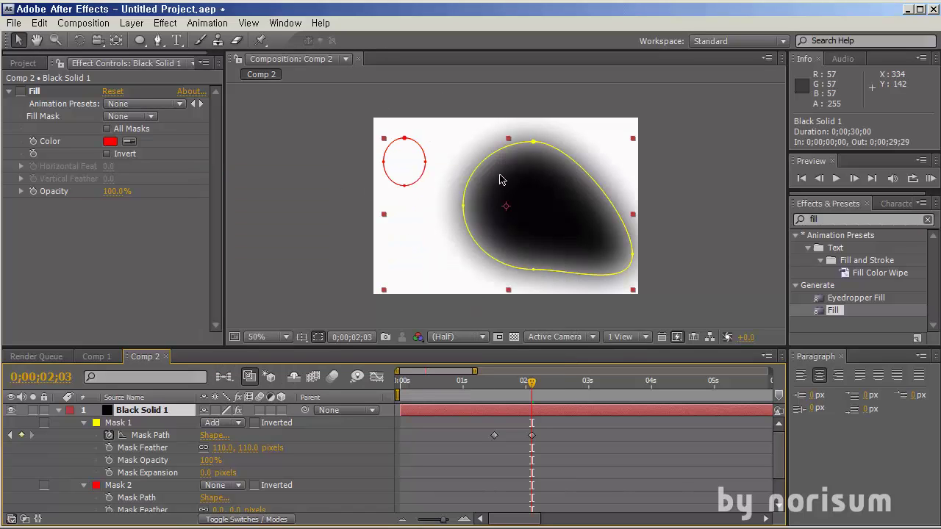
Set Mask 2's outline color to blue and clear the layer selection.
{"action": "left_click", "coordinate": [96, 485]}
{"action": "left_click", "coordinate": [420, 257]}
{"action": "left_click", "coordinate": [380, 225]}
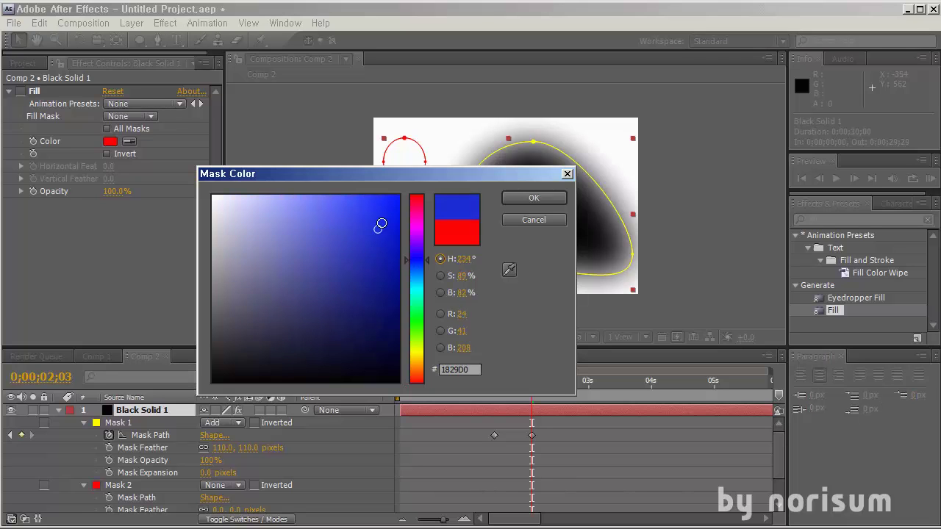
{"action": "left_click", "coordinate": [524, 199]}
{"action": "left_click", "coordinate": [417, 449]}
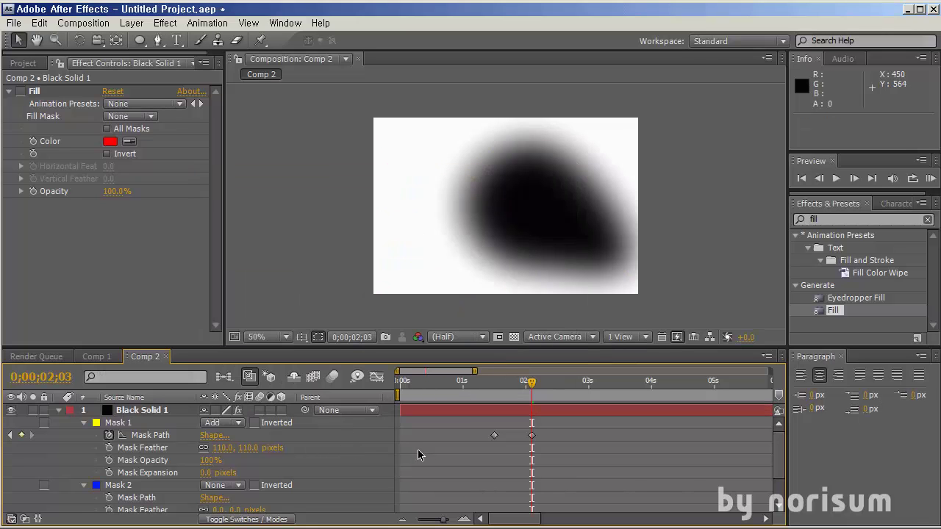
Scrub the time around Mask 1's first Mask Path keyframe to examine the shape animation.
{"action": "left_click", "coordinate": [463, 410]}
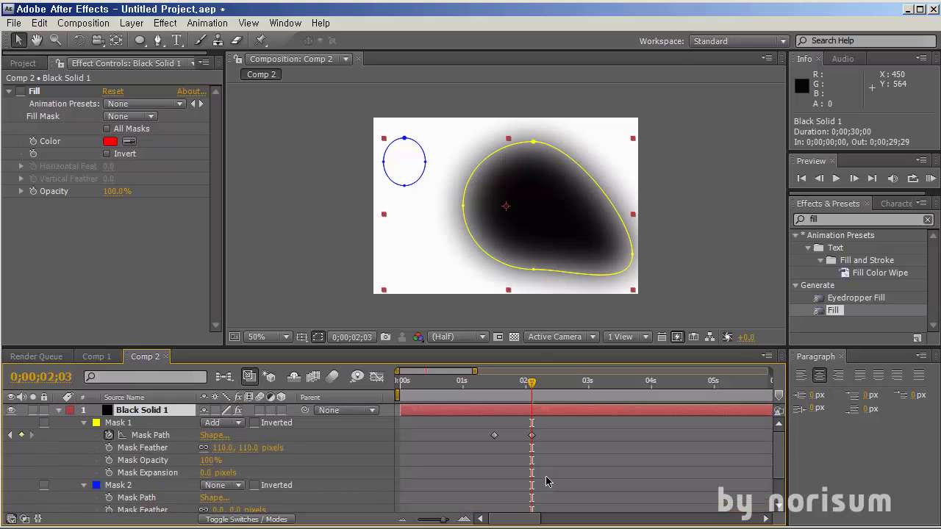
{"action": "left_click_drag", "start_coordinate": [516, 403], "coordinate": [483, 429]}
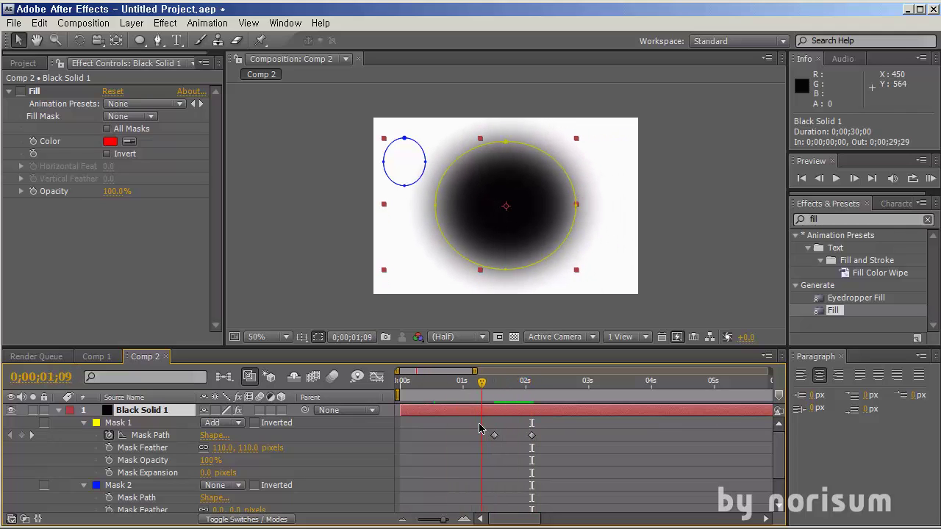
{"action": "left_click", "coordinate": [515, 449]}
{"action": "mouse_move", "coordinate": [483, 389]}
{"action": "left_mouse_down"}
{"action": "mouse_move", "coordinate": [535, 399]}
{"action": "mouse_move", "coordinate": [485, 398]}
{"action": "mouse_move", "coordinate": [534, 400]}
{"action": "mouse_move", "coordinate": [493, 388]}
{"action": "mouse_move", "coordinate": [532, 384]}
{"action": "mouse_move", "coordinate": [494, 387]}
{"action": "left_mouse_up"}
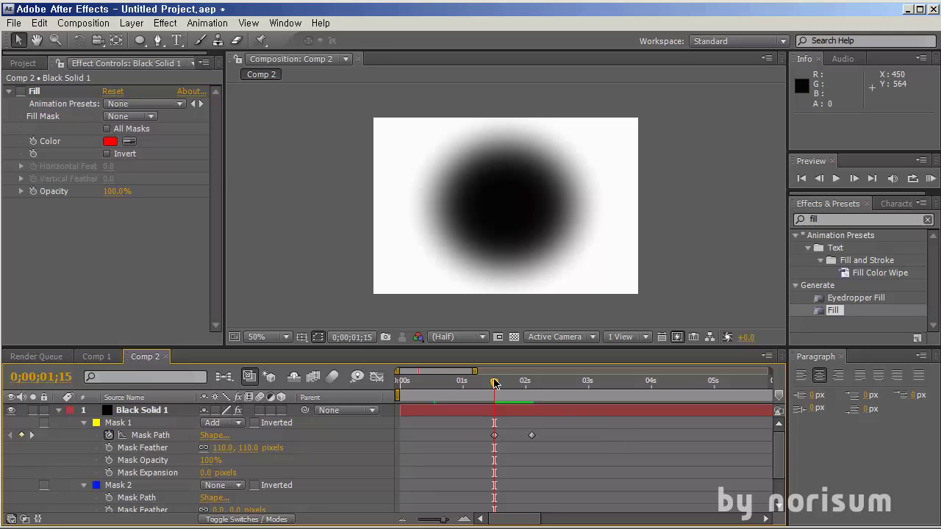
{"action": "mouse_move", "coordinate": [495, 384]}
{"action": "left_mouse_down"}
{"action": "mouse_move", "coordinate": [532, 391]}
{"action": "mouse_move", "coordinate": [496, 390]}
{"action": "left_mouse_up"}
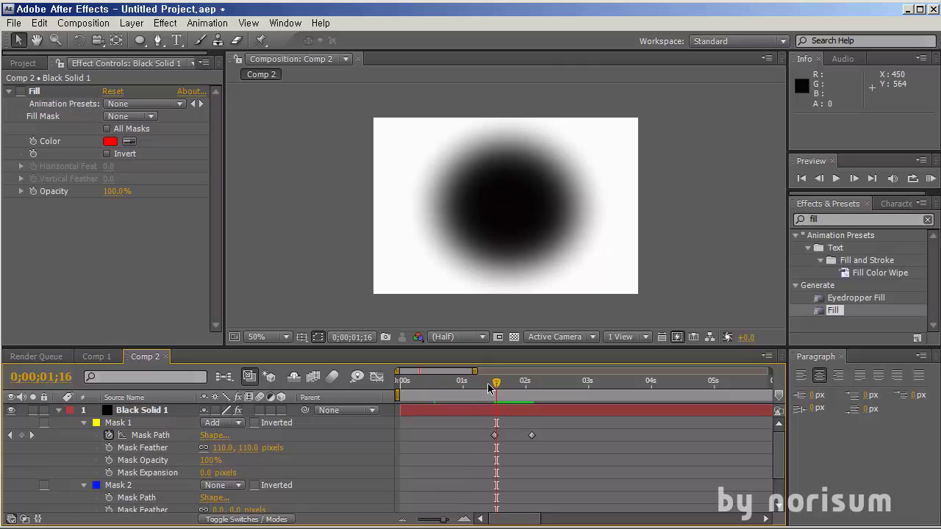
Preview Mask 1's path animation from around 0;00;01;12 and return the time to 0;00;01;29.
{"action": "key", "text": "space"}
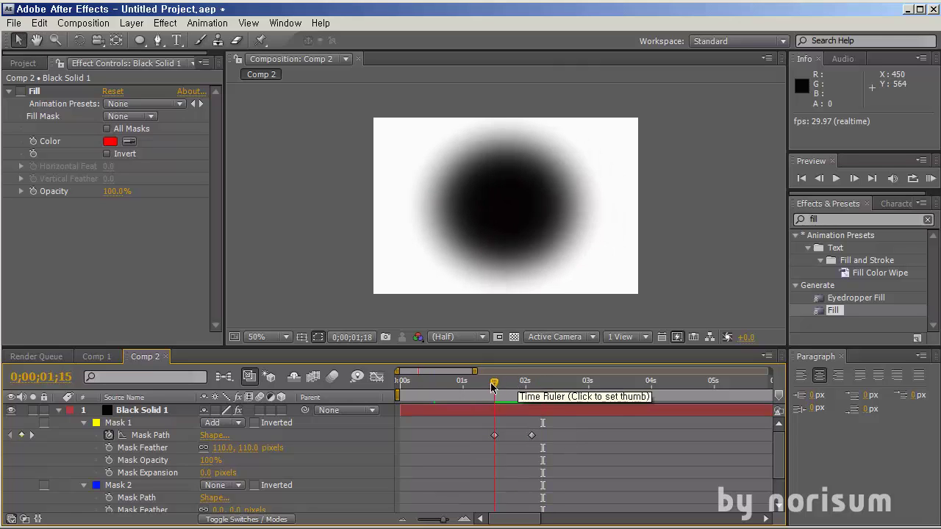
{"action": "mouse_move", "coordinate": [493, 387]}
{"action": "left_mouse_down"}
{"action": "mouse_move", "coordinate": [550, 388]}
{"action": "mouse_move", "coordinate": [490, 389]}
{"action": "left_mouse_up"}
{"action": "key", "text": "space"}
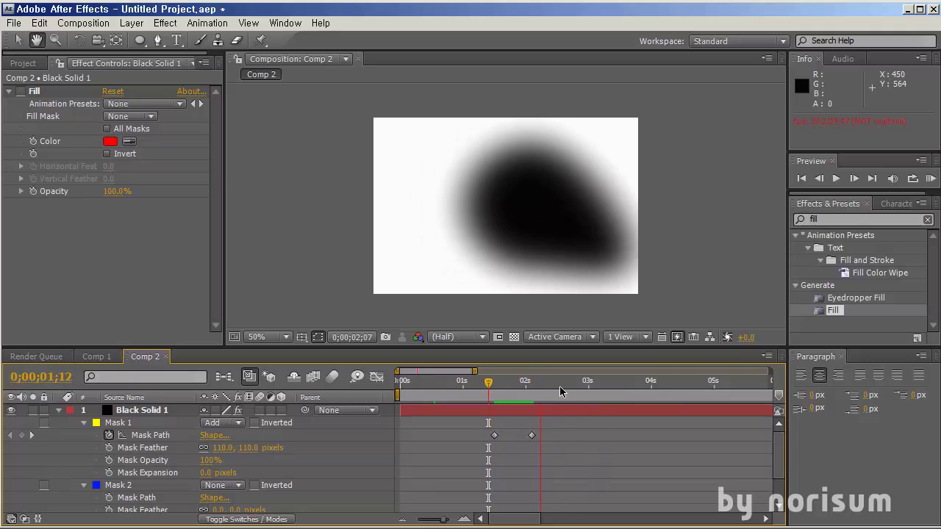
{"action": "left_click", "coordinate": [523, 389]}
{"action": "scroll", "coordinate": [586, 446], "scroll_direction": "down", "scroll_amount": 3}
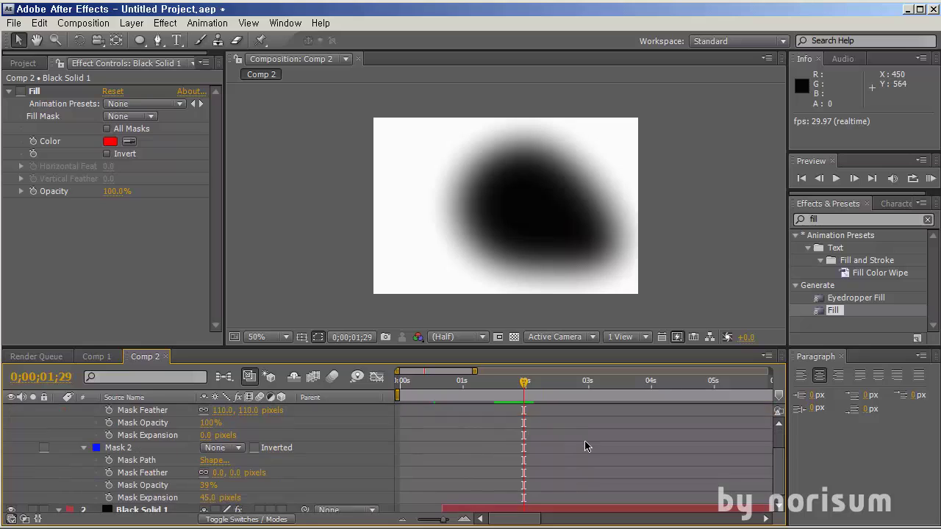
Collapse the masked layer's properties and shift the white layer in time so it starts at 0;00;00;00.
{"action": "scroll", "coordinate": [482, 439], "scroll_direction": "up", "scroll_amount": 3}
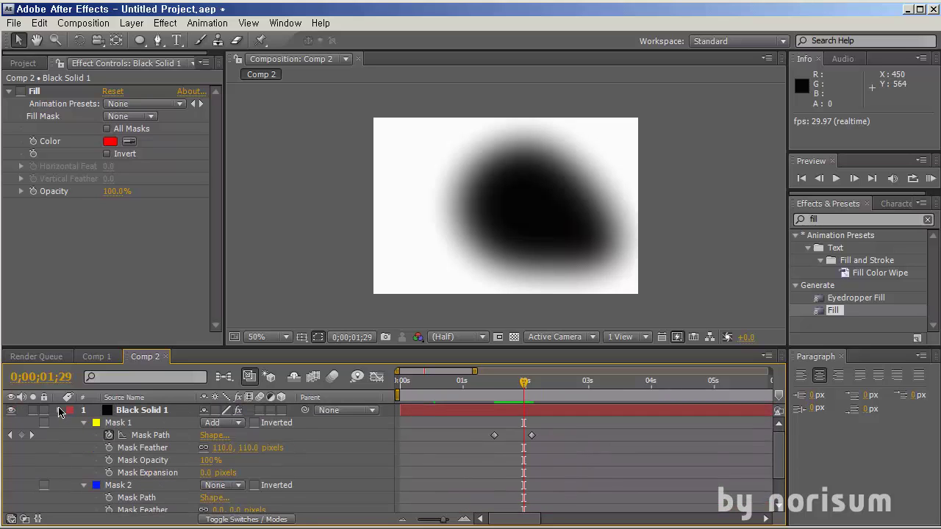
{"action": "left_click", "coordinate": [60, 412]}
{"action": "left_click", "coordinate": [464, 426]}
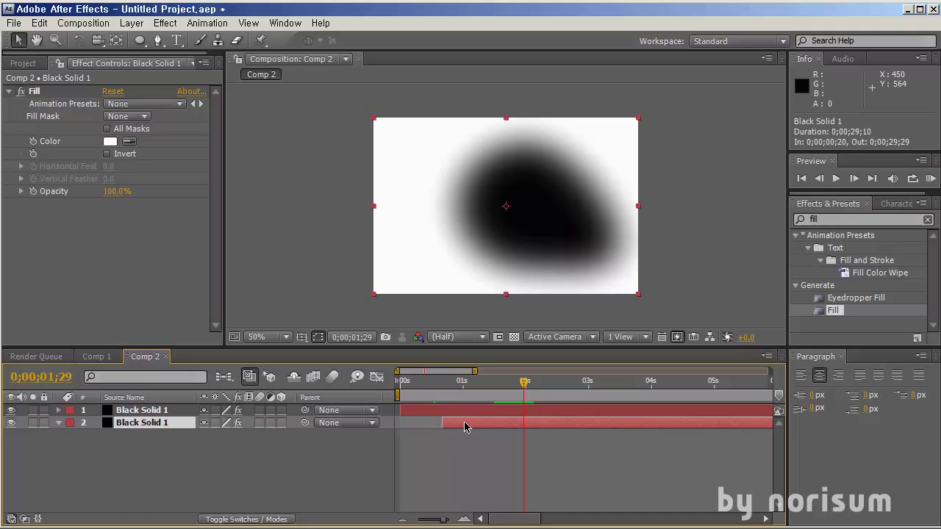
{"action": "left_click_drag", "start_coordinate": [496, 401], "coordinate": [553, 386]}
{"action": "left_click_drag", "start_coordinate": [504, 422], "coordinate": [460, 427]}
Collapse the Solids folder in the project and create a new 720 x 480 NTSC DV composition lasting 0;00;30;00.
{"action": "left_click", "coordinate": [25, 64]}
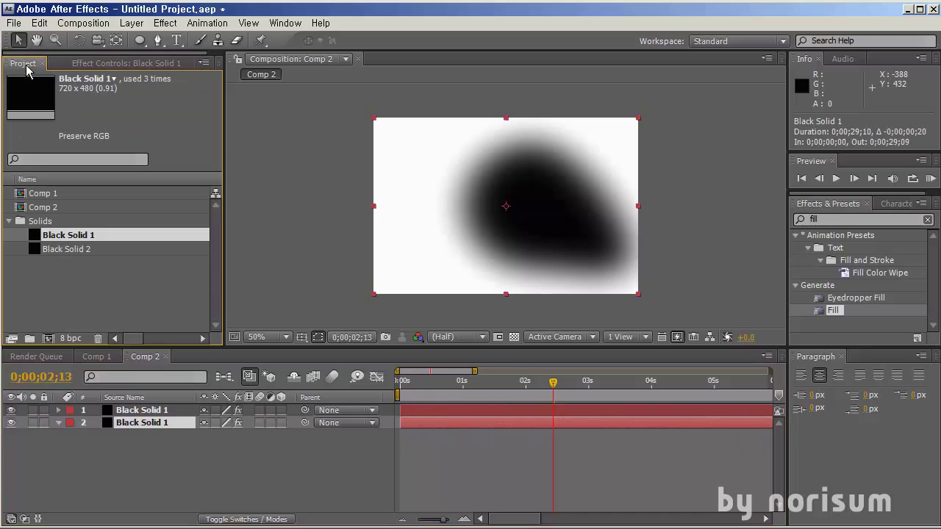
{"action": "left_click", "coordinate": [86, 315]}
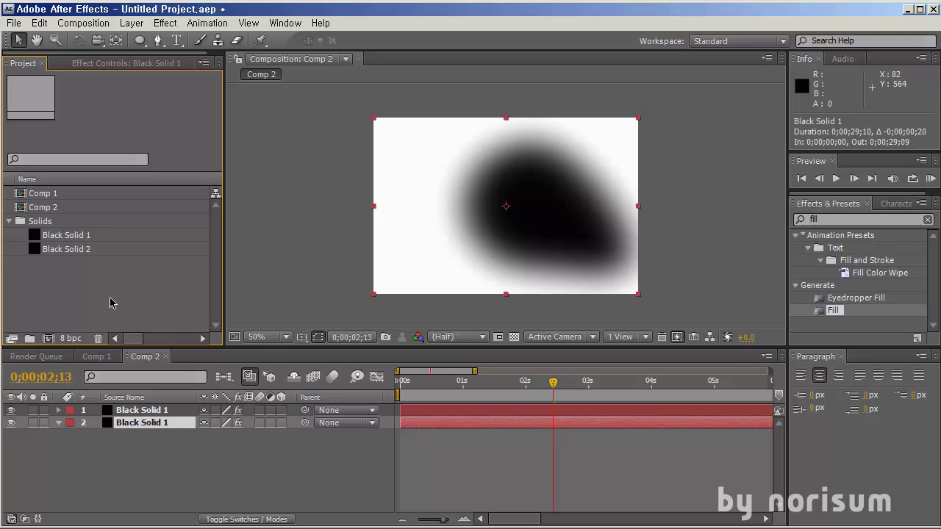
{"action": "left_click", "coordinate": [9, 221]}
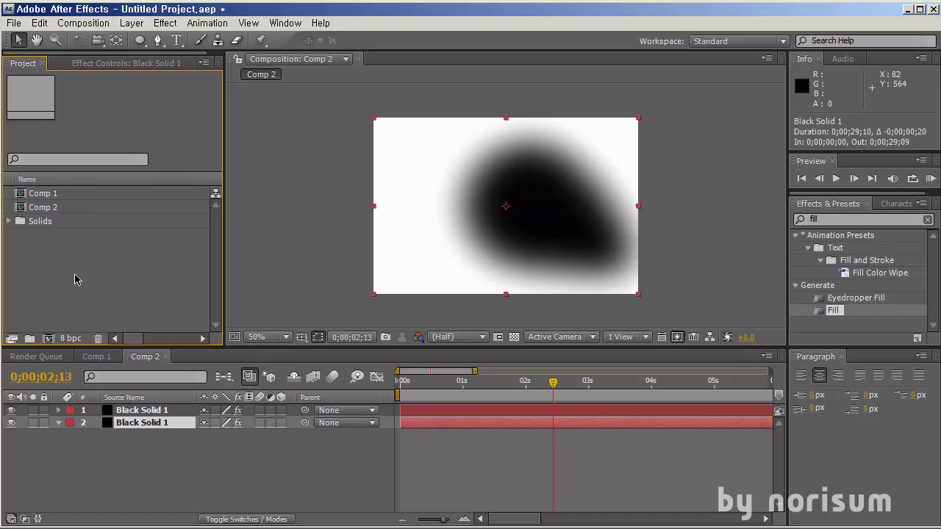
{"action": "left_click", "coordinate": [49, 339]}
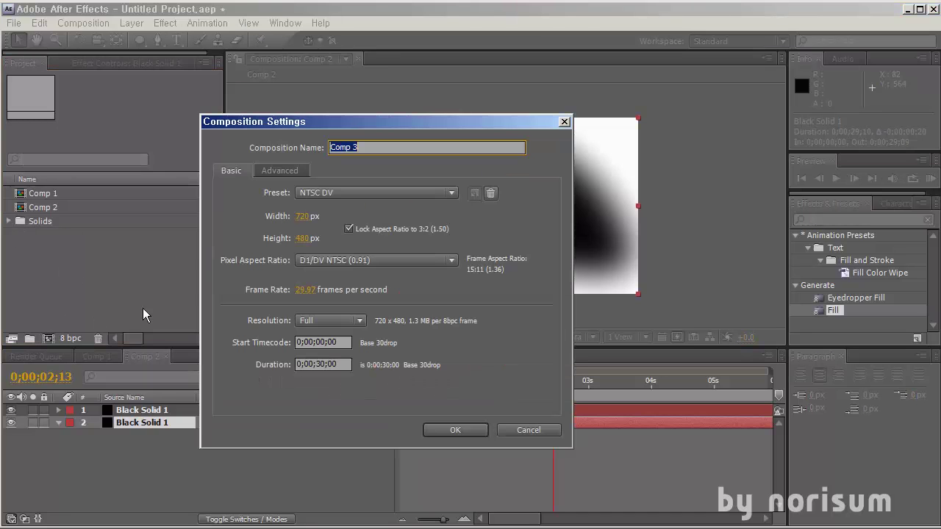
{"action": "left_click", "coordinate": [441, 429]}
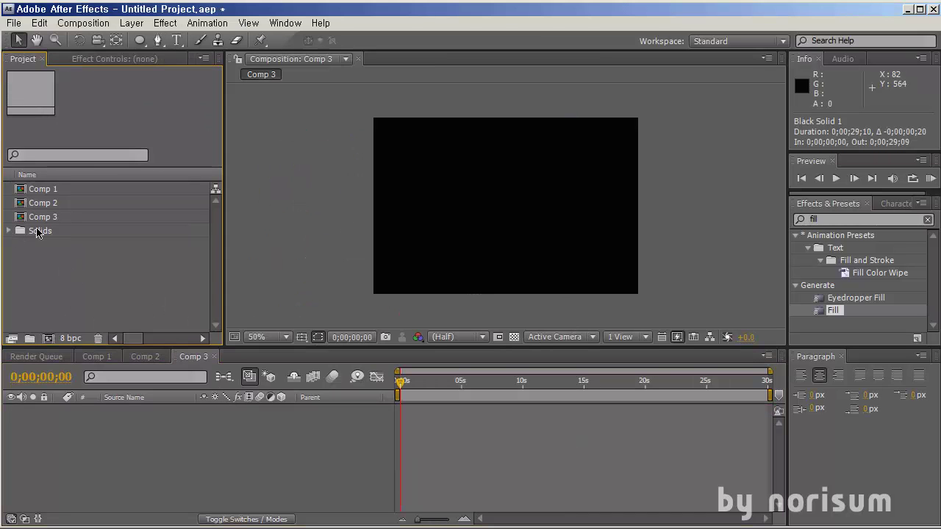
Add Black Solid 1 to Comp 3 and draw an ellipse mask about 170 x 180 px slightly left of its centre.
{"action": "left_click", "coordinate": [9, 230]}
{"action": "left_click_drag", "start_coordinate": [66, 248], "coordinate": [147, 415]}
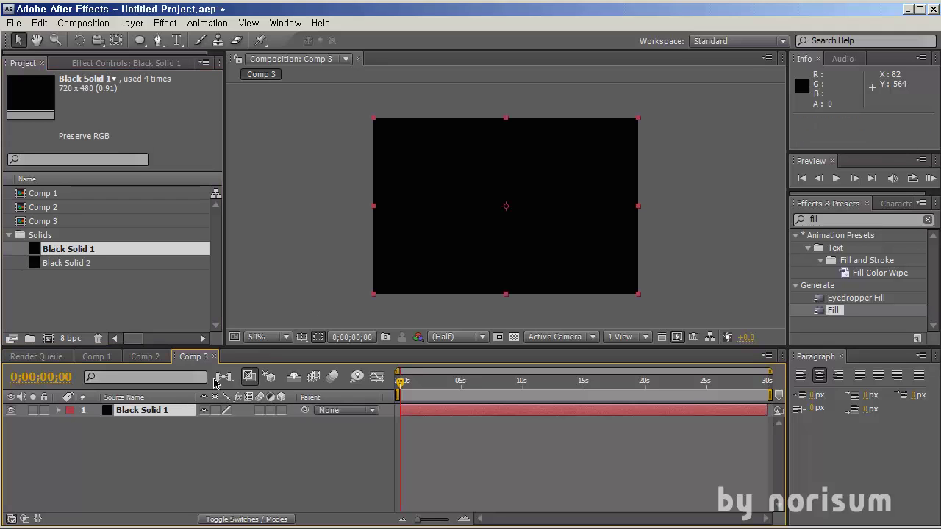
{"action": "left_click", "coordinate": [139, 40]}
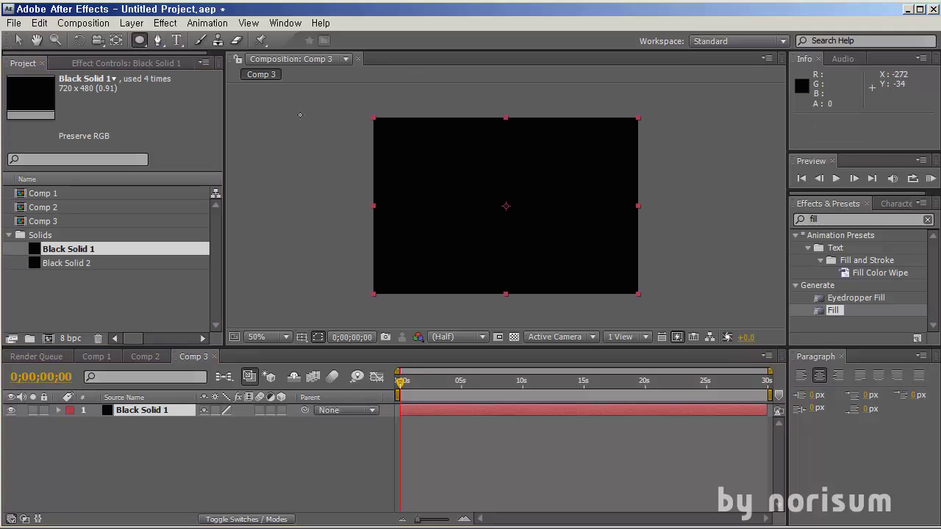
{"action": "mouse_move", "coordinate": [454, 169]}
{"action": "left_mouse_down"}
{"action": "mouse_move", "coordinate": [484, 211]}
{"action": "mouse_move", "coordinate": [523, 224]}
{"action": "mouse_move", "coordinate": [517, 235]}
{"action": "left_mouse_up"}
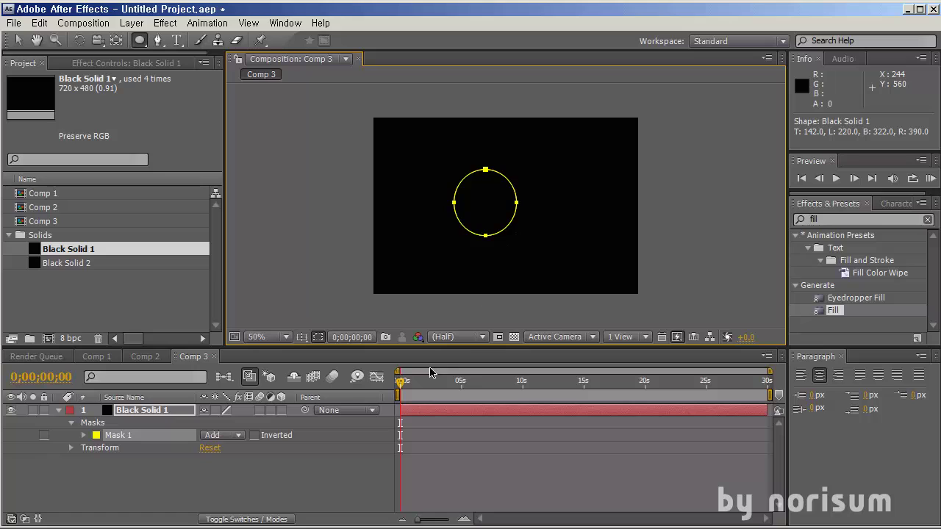
Show the transparency grid and scale the masked solid up to 945%.
{"action": "left_click", "coordinate": [514, 337]}
{"action": "left_click", "coordinate": [96, 497]}
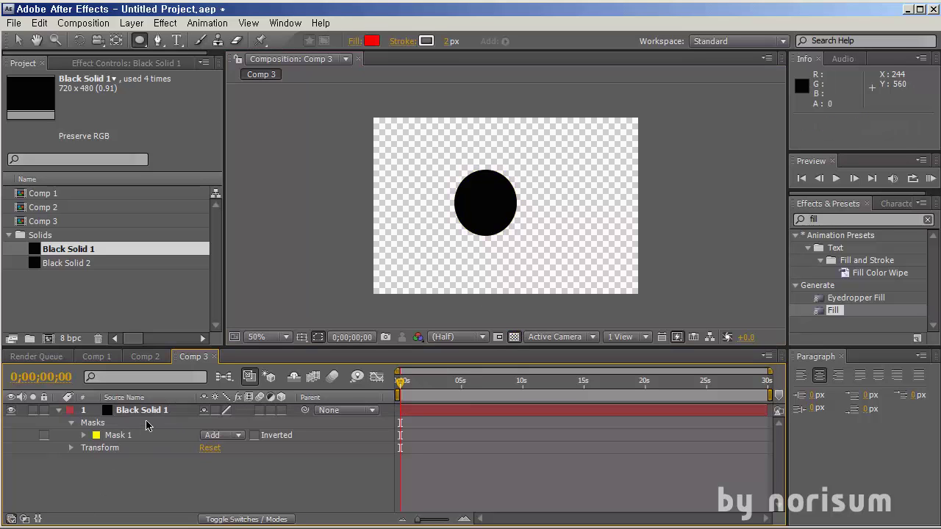
{"action": "left_click", "coordinate": [147, 410]}
{"action": "left_click", "coordinate": [19, 41]}
{"action": "key", "text": "s"}
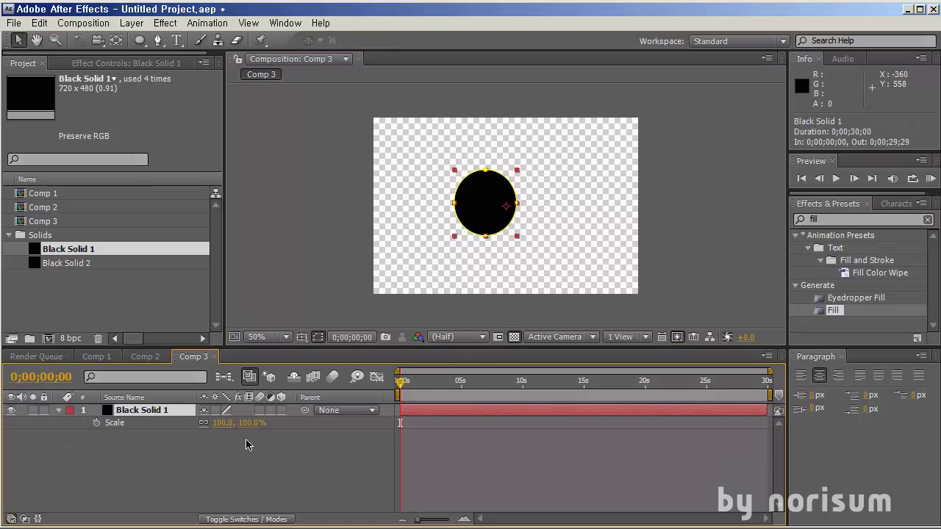
{"action": "left_click_drag", "start_coordinate": [251, 426], "coordinate": [791, 411]}
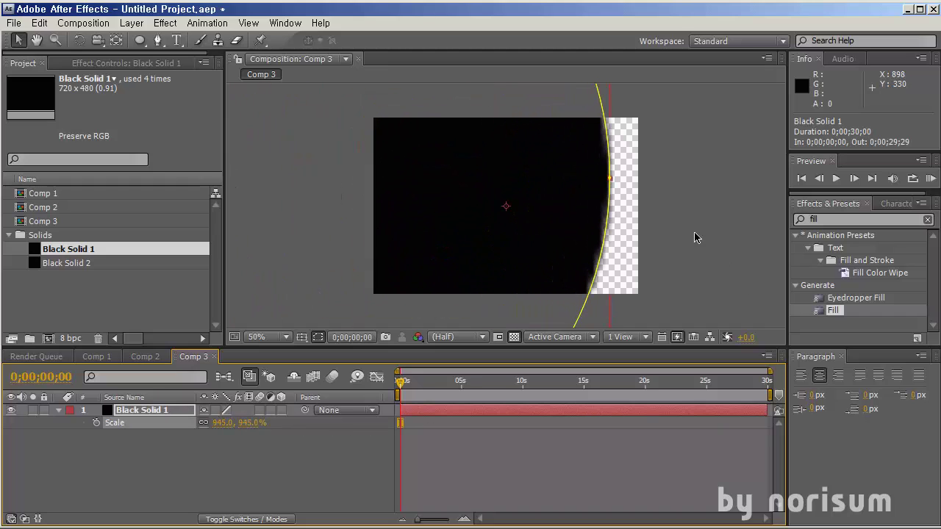
{"action": "left_click", "coordinate": [488, 428]}
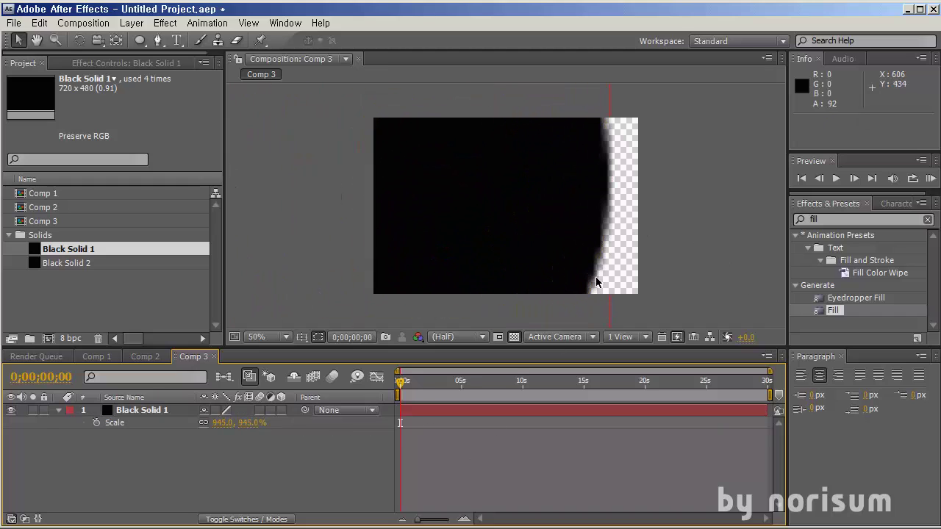
Enable motion blur for both the composition and the Black Solid 1 layer.
{"action": "key", "text": "slash"}
{"action": "key", "text": "h"}
{"action": "left_click_drag", "start_coordinate": [710, 256], "coordinate": [568, 259]}
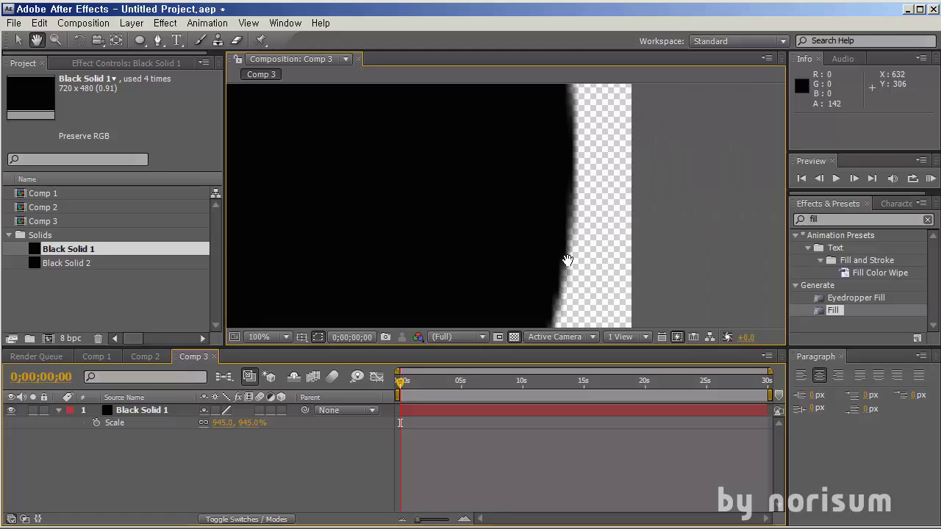
{"action": "key", "text": "v"}
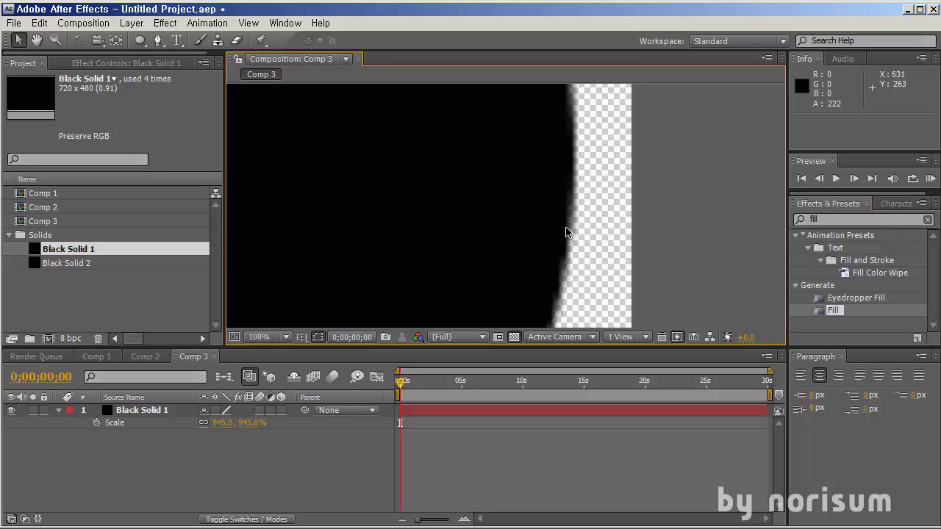
{"action": "left_click", "coordinate": [332, 378]}
{"action": "left_click", "coordinate": [261, 413]}
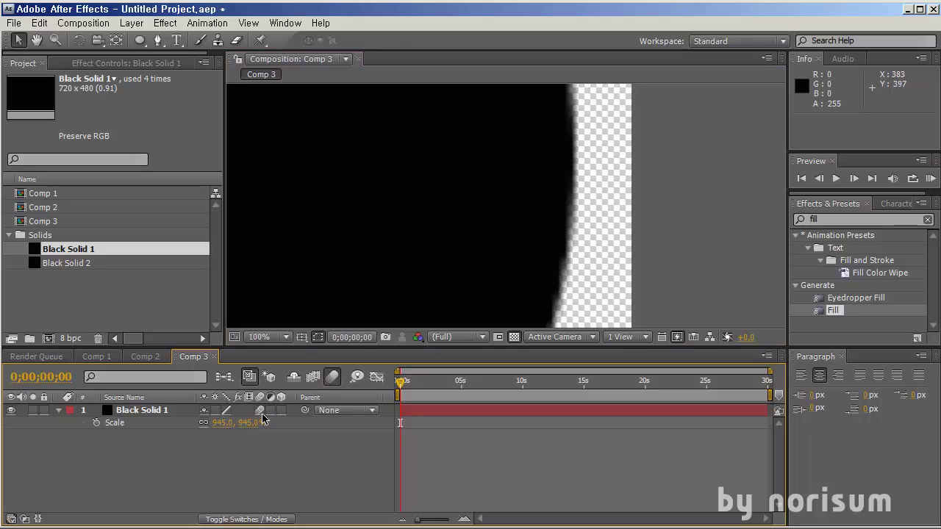
Keyframe the solid's Scale at 0;00;00;00 and set it to 100% at 0;00;00;27.
{"action": "left_click", "coordinate": [95, 423]}
{"action": "left_click", "coordinate": [412, 382]}
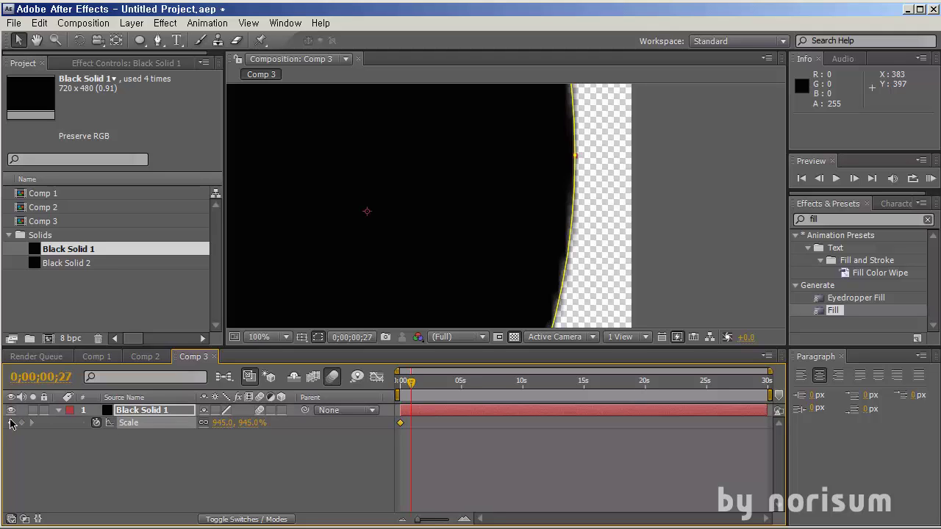
{"action": "left_click", "coordinate": [11, 422]}
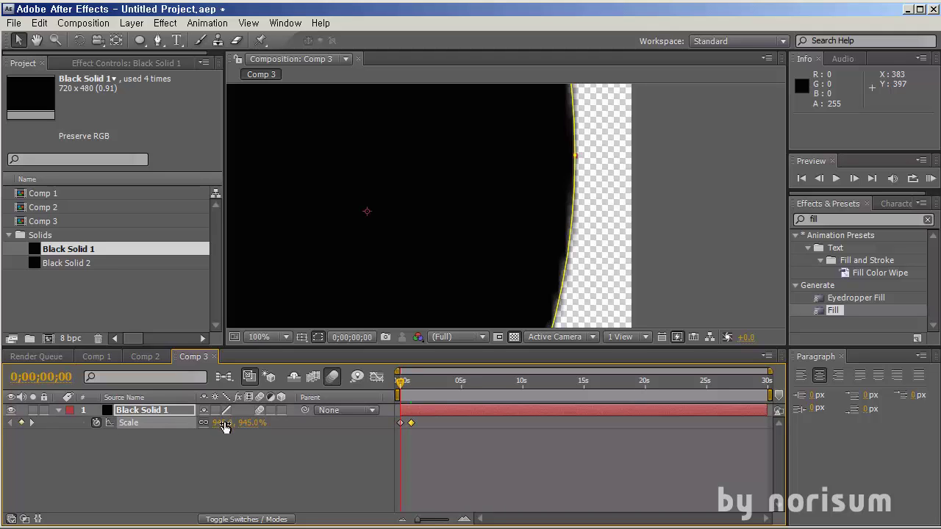
{"action": "left_click", "coordinate": [410, 381]}
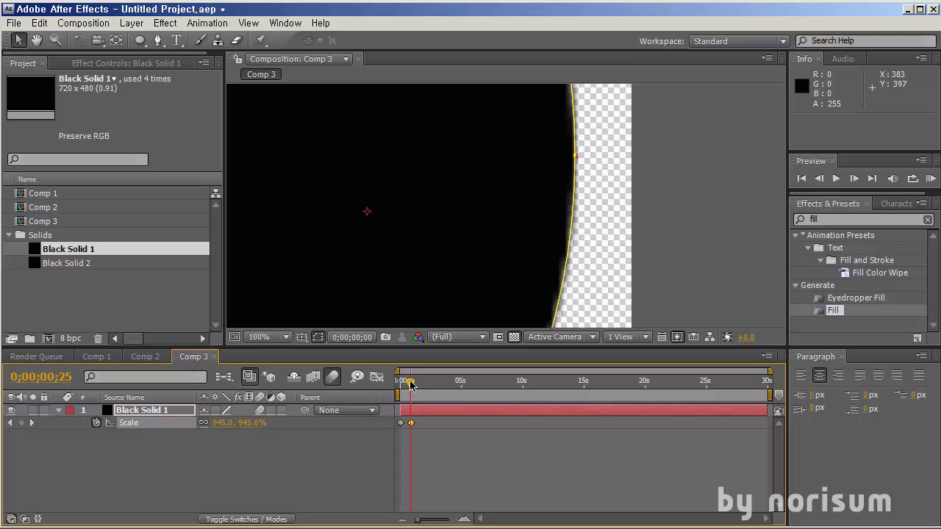
{"action": "left_click", "coordinate": [221, 423]}
{"action": "type", "text": "100"}
{"action": "key", "text": "Return"}
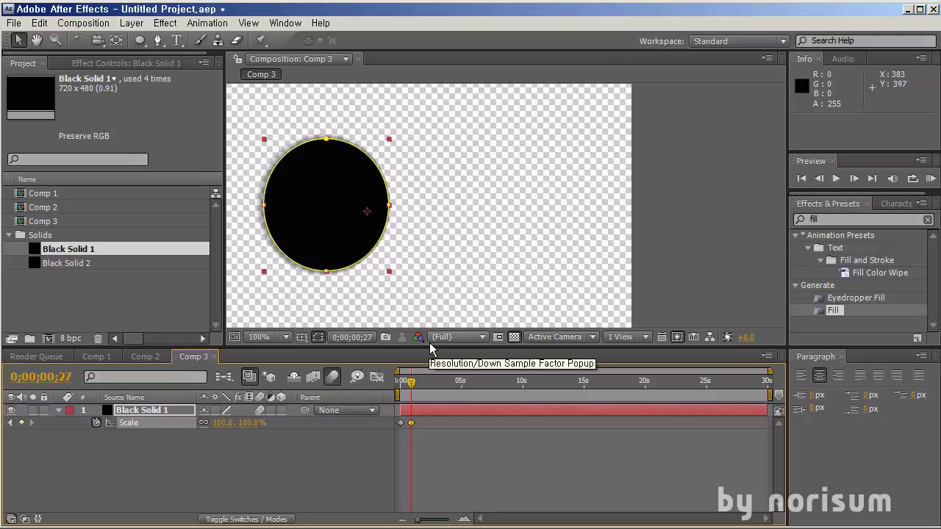
Set the Scale keyframe at 0;00;00;00 to 1234% and move the layer left to position 247, 240.
{"action": "left_click", "coordinate": [402, 382]}
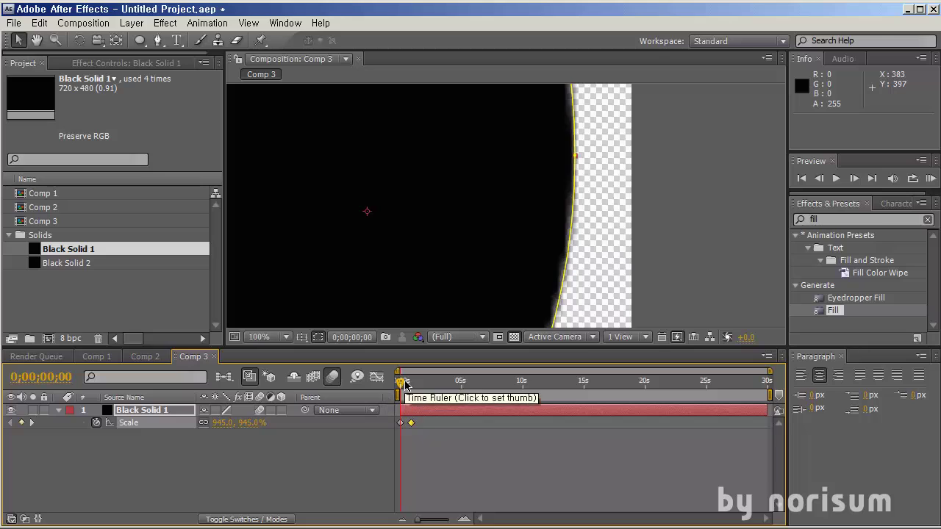
{"action": "left_click_drag", "start_coordinate": [221, 423], "coordinate": [426, 419]}
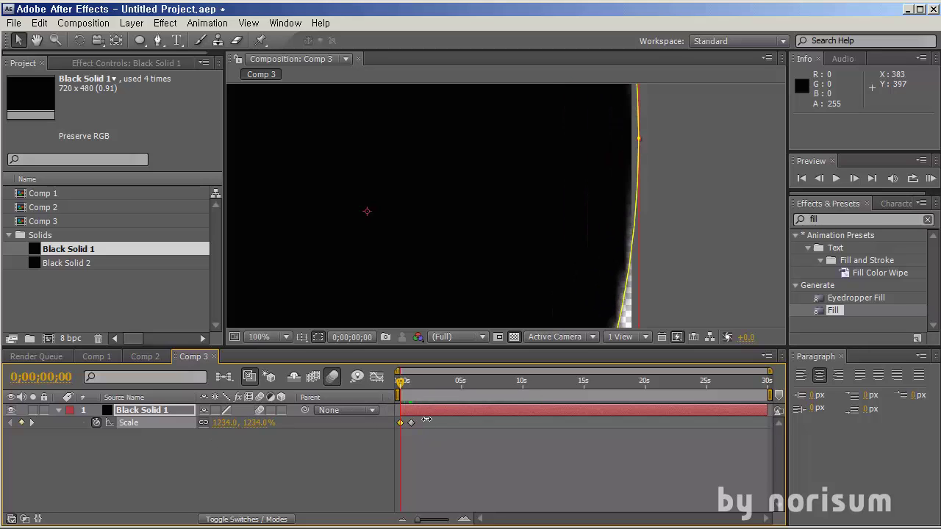
{"action": "left_click_drag", "start_coordinate": [469, 245], "coordinate": [385, 245]}
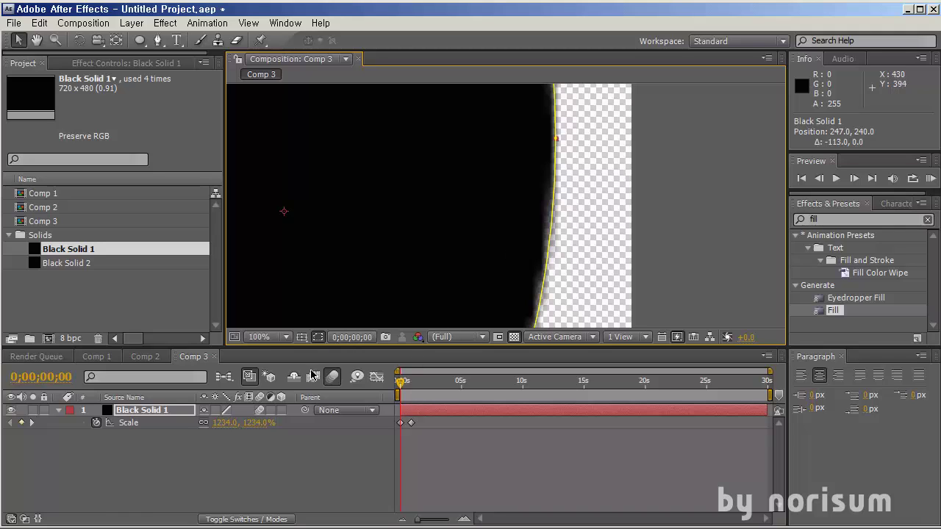
Move the 100% Scale keyframe to 0;00;00;14 and compare the layer's motion blur off and on at 0;00;00;07.
{"action": "left_click_drag", "start_coordinate": [412, 386], "coordinate": [407, 385]}
{"action": "scroll", "coordinate": [413, 425], "scroll_direction": "up", "scroll_amount": 3}
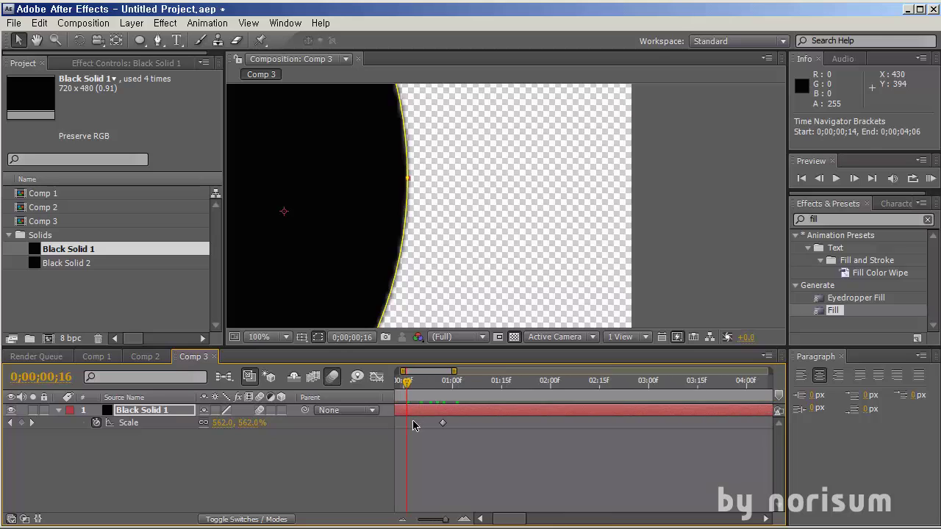
{"action": "left_click_drag", "start_coordinate": [422, 470], "coordinate": [554, 458]}
{"action": "left_click_drag", "start_coordinate": [484, 423], "coordinate": [445, 428]}
{"action": "mouse_move", "coordinate": [423, 384]}
{"action": "left_mouse_down"}
{"action": "mouse_move", "coordinate": [409, 385]}
{"action": "mouse_move", "coordinate": [424, 381]}
{"action": "left_mouse_up"}
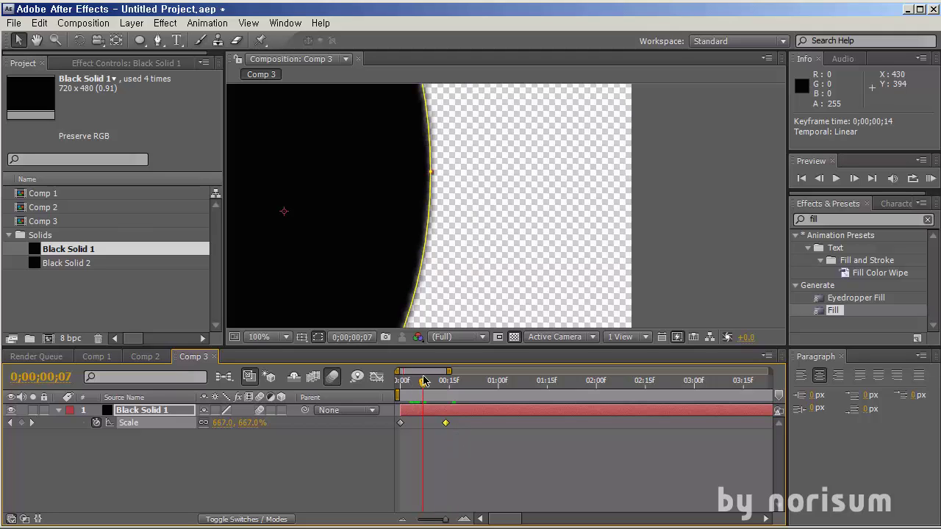
{"action": "left_click", "coordinate": [262, 410]}
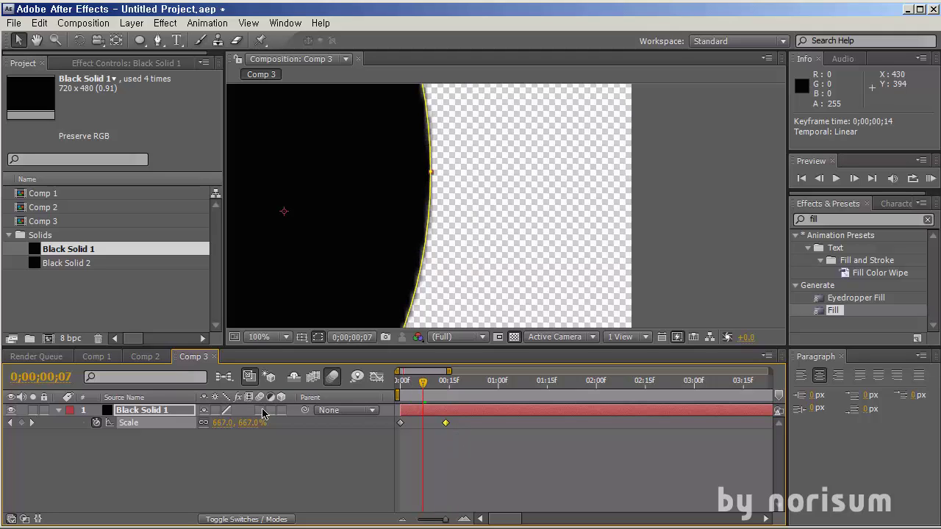
{"action": "left_click", "coordinate": [285, 466]}
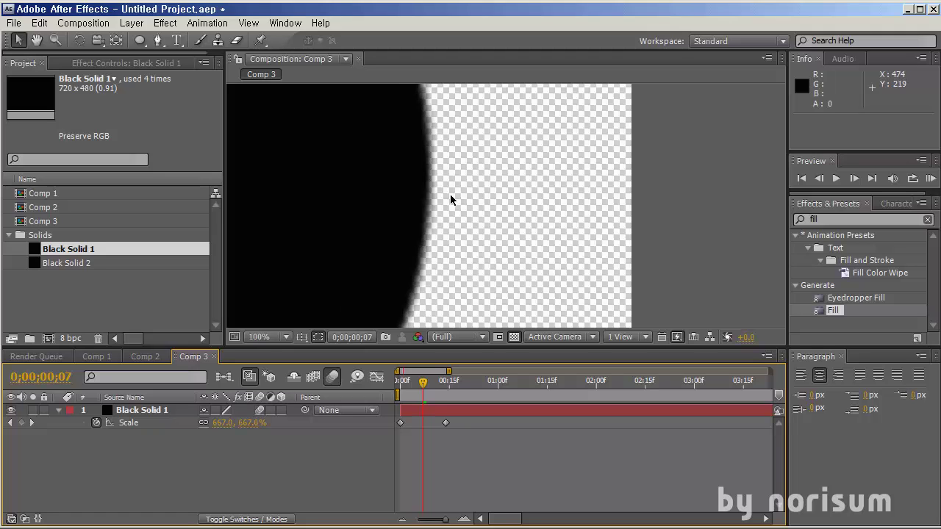
Set the Scale keyframe at 0;00;00;00 to 2000% and move the layer left to position -135, 240.
{"action": "left_click_drag", "start_coordinate": [409, 385], "coordinate": [399, 383]}
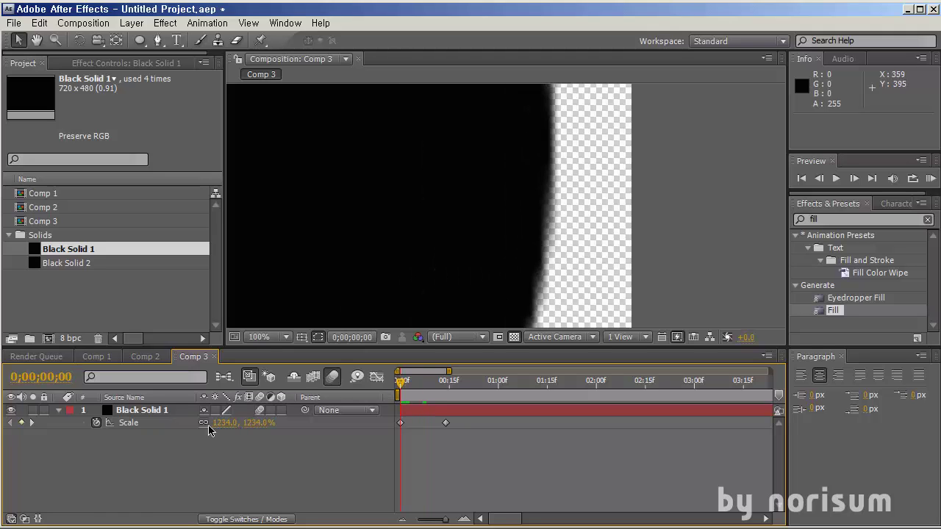
{"action": "left_click", "coordinate": [253, 424]}
{"action": "type", "text": "2000"}
{"action": "key", "text": "Return"}
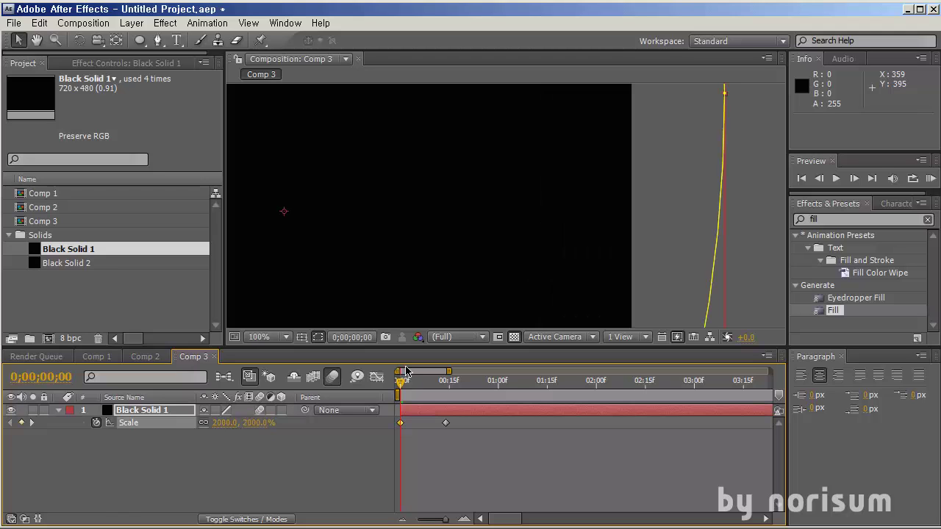
{"action": "left_click_drag", "start_coordinate": [496, 223], "coordinate": [453, 263]}
{"action": "key", "text": "space"}
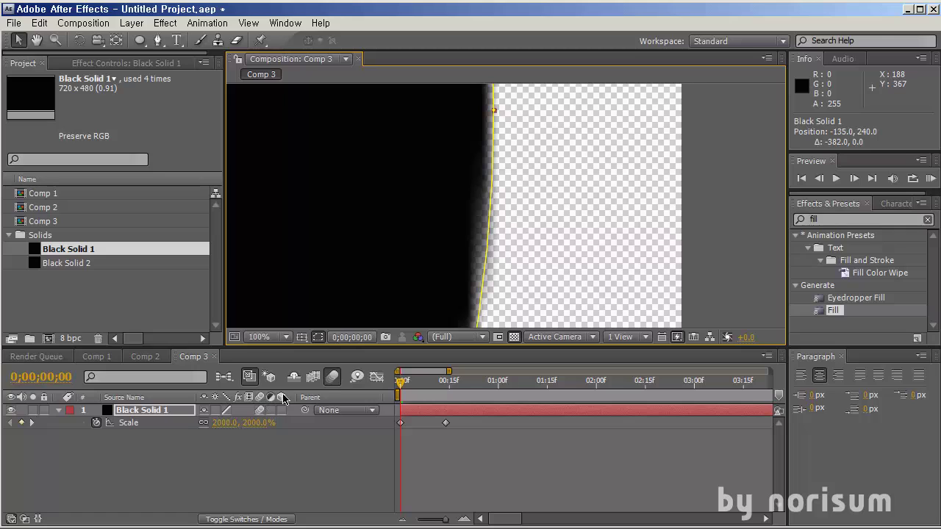
Compare the circle's edge with the composition's motion blur switched off and on.
{"action": "left_click", "coordinate": [333, 376]}
{"action": "left_click", "coordinate": [333, 377]}
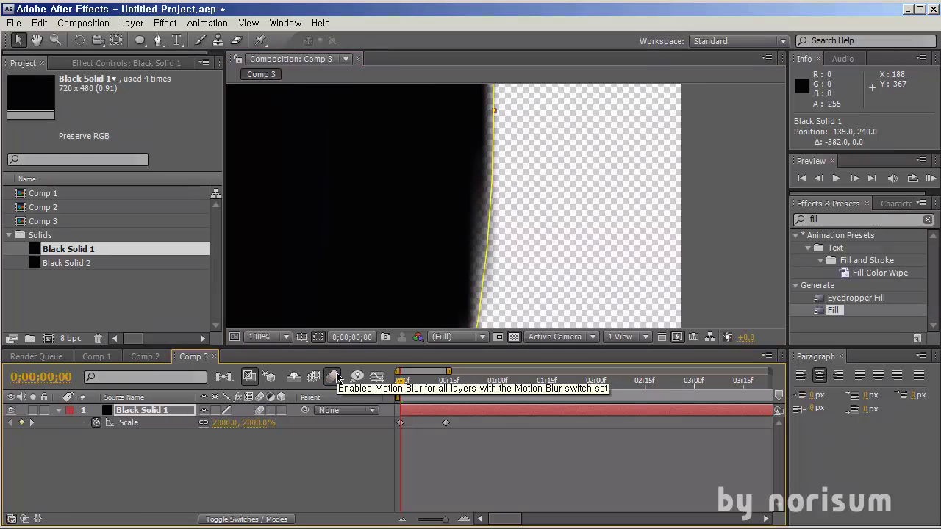
{"action": "left_click", "coordinate": [334, 377]}
{"action": "left_click", "coordinate": [335, 377]}
Preview the shrinking circle's scale animation from the start with the whole frame in view.
{"action": "key", "text": "space"}
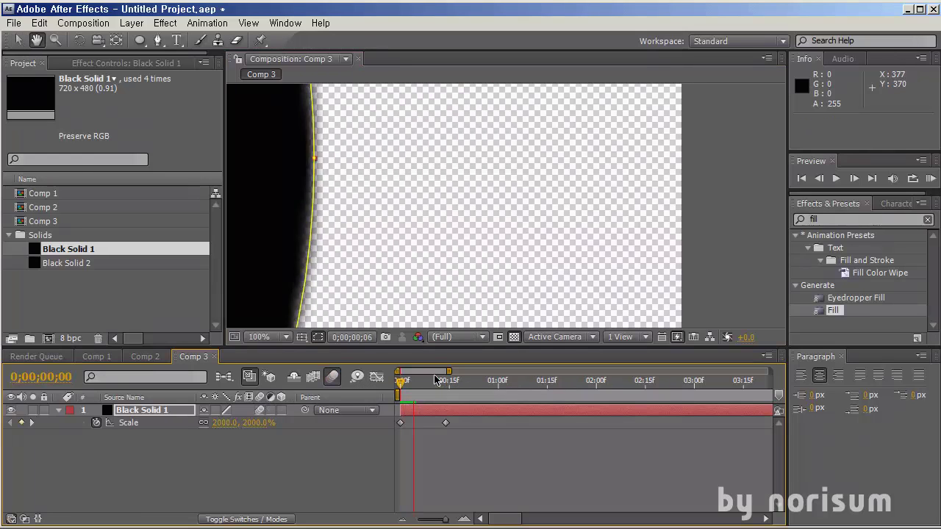
{"action": "scroll", "coordinate": [424, 243], "scroll_direction": "down", "scroll_amount": 1}
{"action": "left_click_drag", "start_coordinate": [456, 381], "coordinate": [411, 400]}
{"action": "key", "text": "space"}
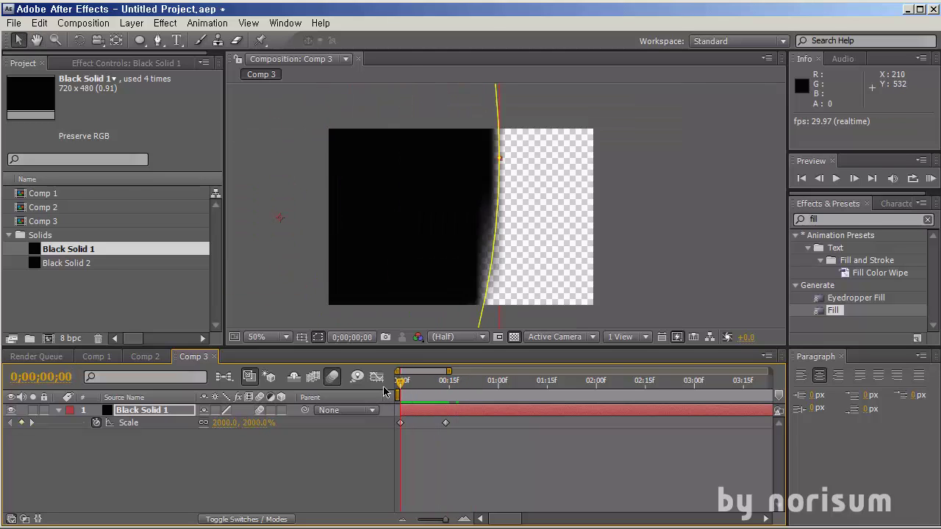
{"action": "key", "text": "space"}
Move the time to 0;00;00;19 and shift the masked solid right to position 465, 240.
{"action": "left_click", "coordinate": [446, 393]}
{"action": "left_click_drag", "start_coordinate": [257, 213], "coordinate": [478, 213]}
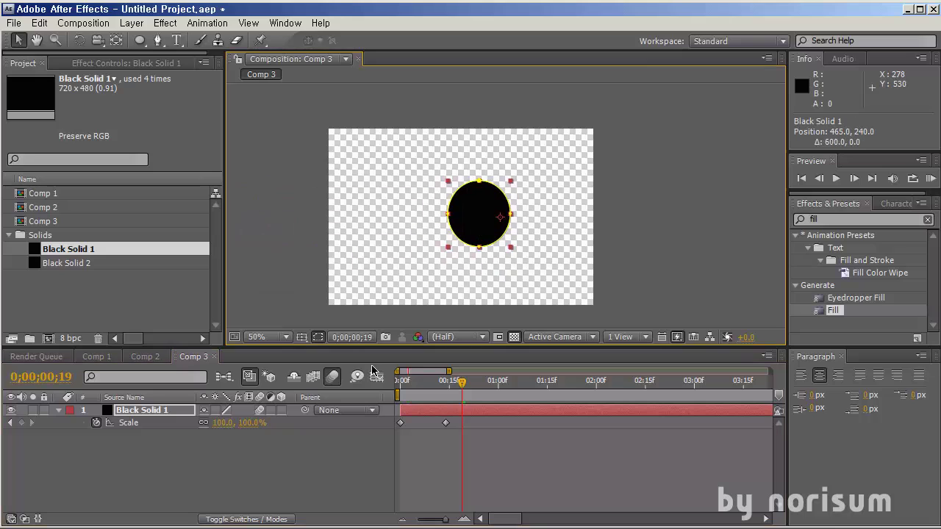
{"action": "left_click", "coordinate": [256, 459]}
{"action": "left_click", "coordinate": [131, 411]}
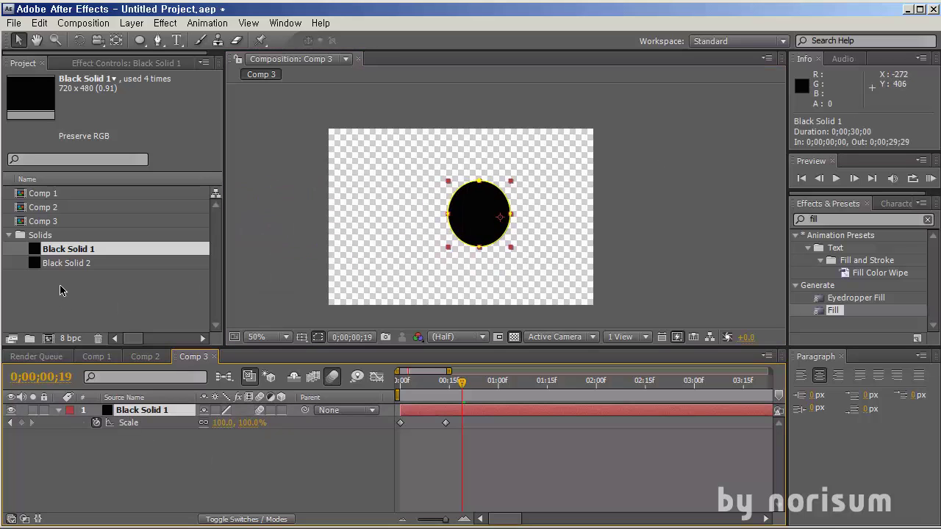
Collapse the Solids folder in the project and import the image 노리 타이틀.jpg.
{"action": "left_click", "coordinate": [60, 291]}
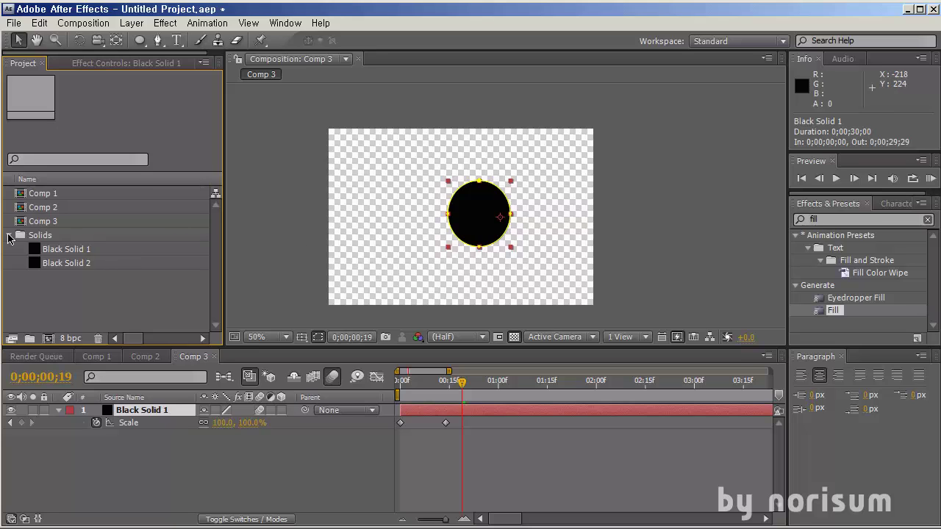
{"action": "left_click", "coordinate": [9, 235]}
{"action": "key", "text": "ctrl+i"}
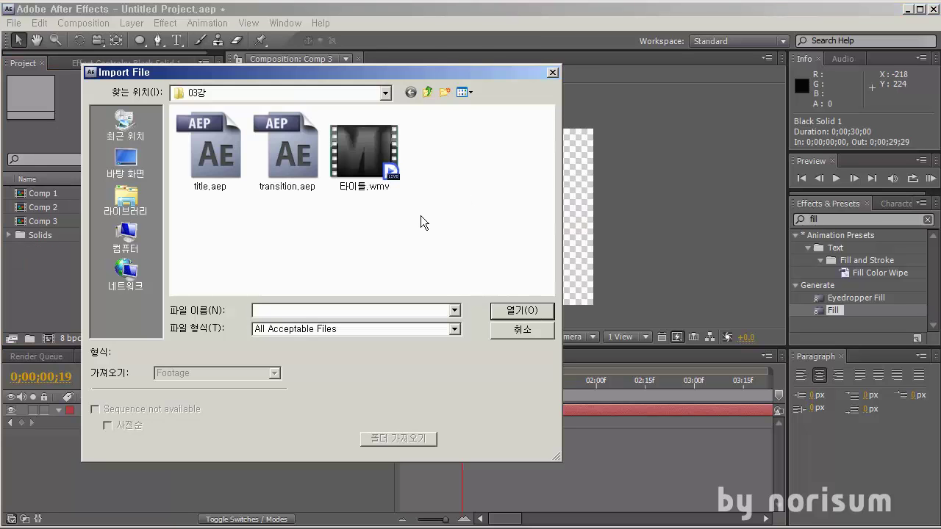
{"action": "left_click", "coordinate": [426, 92]}
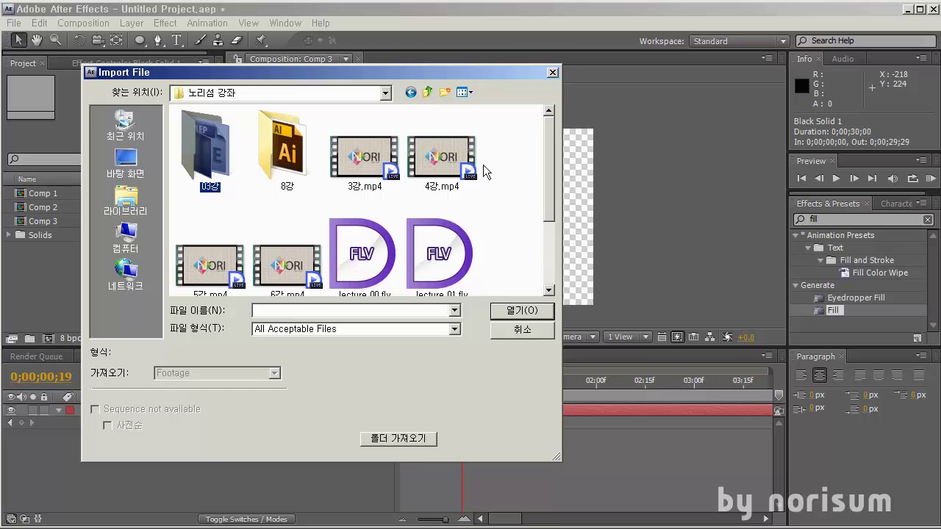
{"action": "scroll", "coordinate": [496, 215], "scroll_direction": "down", "scroll_amount": 2}
{"action": "key", "text": "Escape"}
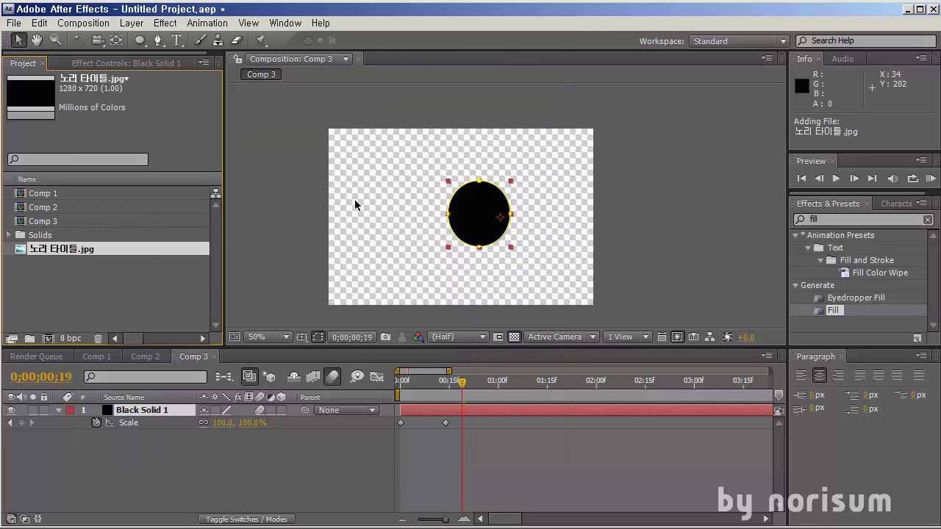
Add 노리 타이틀.jpg to Comp 3 as a layer above Black Solid 1.
{"action": "left_click_drag", "start_coordinate": [62, 254], "coordinate": [132, 413]}
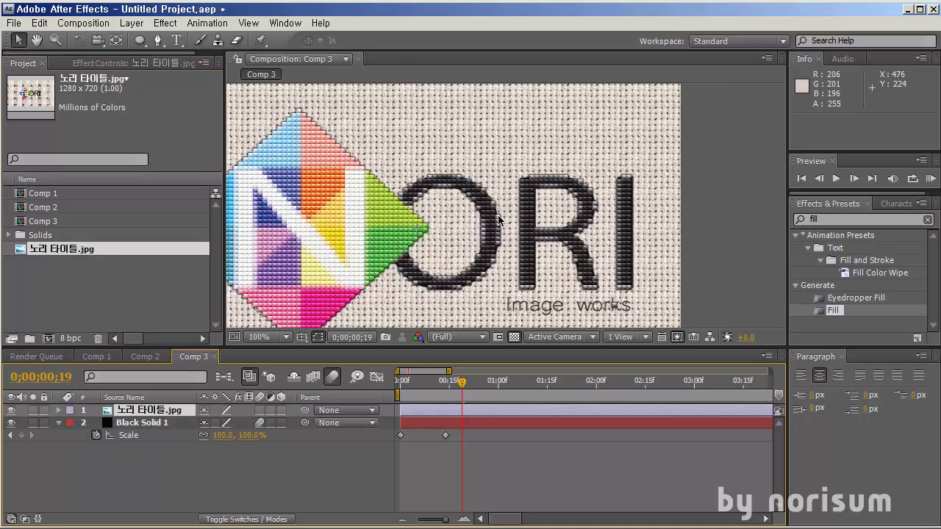
{"action": "scroll", "coordinate": [488, 223], "scroll_direction": "up", "scroll_amount": 2}
{"action": "scroll", "coordinate": [486, 227], "scroll_direction": "down", "scroll_amount": 4}
{"action": "scroll", "coordinate": [494, 236], "scroll_direction": "down", "scroll_amount": 2}
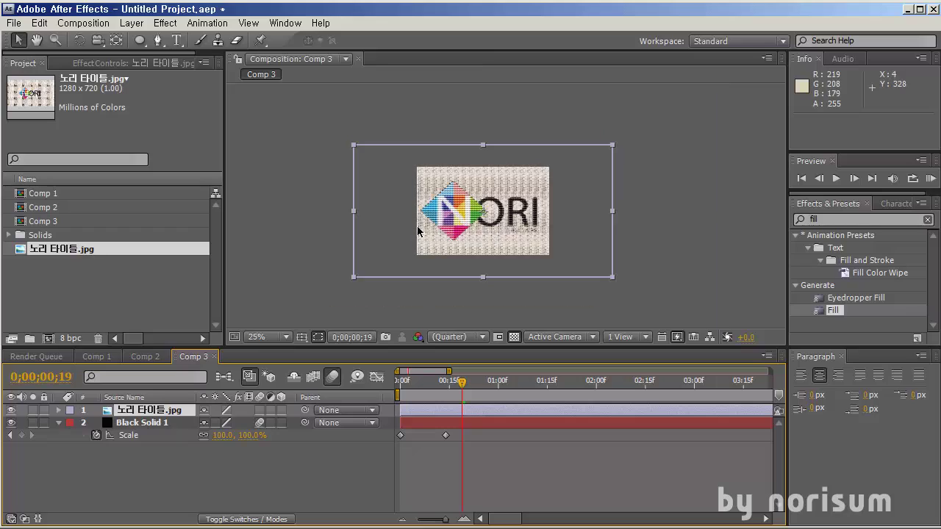
Examine the logo's pixels in 노리 타이틀.jpg up close and enlarge that layer's scale to 1259%.
{"action": "scroll", "coordinate": [470, 252], "scroll_direction": "up", "scroll_amount": 4}
{"action": "key", "text": "space"}
{"action": "left_click_drag", "start_coordinate": [419, 178], "coordinate": [530, 217]}
{"action": "scroll", "coordinate": [476, 211], "scroll_direction": "up", "scroll_amount": 1}
{"action": "scroll", "coordinate": [476, 211], "scroll_direction": "down", "scroll_amount": 1}
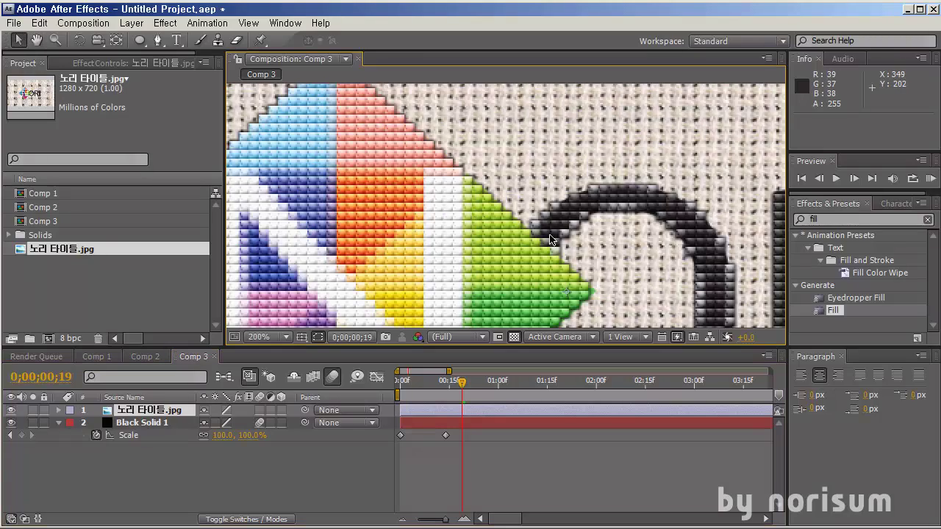
{"action": "scroll", "coordinate": [558, 241], "scroll_direction": "down", "scroll_amount": 3}
{"action": "scroll", "coordinate": [559, 241], "scroll_direction": "up", "scroll_amount": 3}
{"action": "key", "text": "s"}
{"action": "left_click_drag", "start_coordinate": [221, 422], "coordinate": [934, 388]}
{"action": "scroll", "coordinate": [504, 247], "scroll_direction": "down", "scroll_amount": 4}
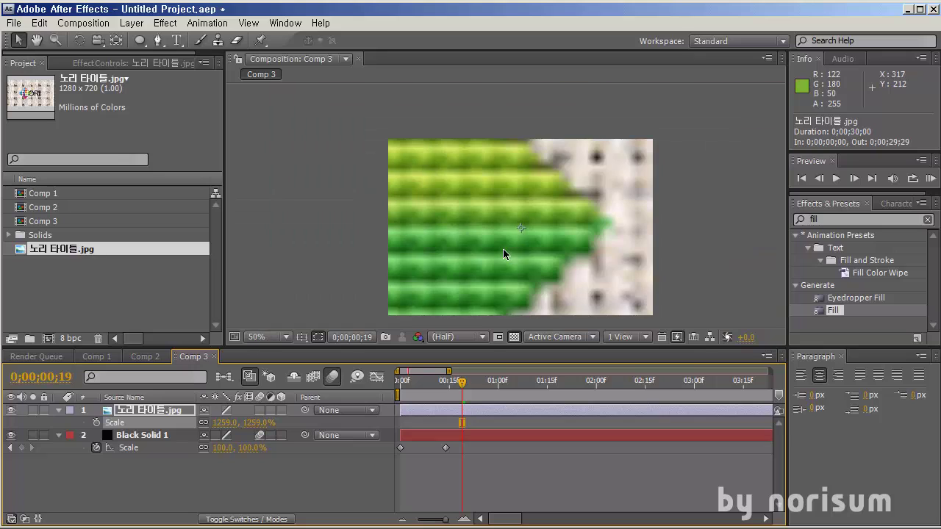
Set the 노리 타이틀.jpg layer's scale to 100% and deselect the layer.
{"action": "left_click", "coordinate": [221, 422]}
{"action": "type", "text": "10"}
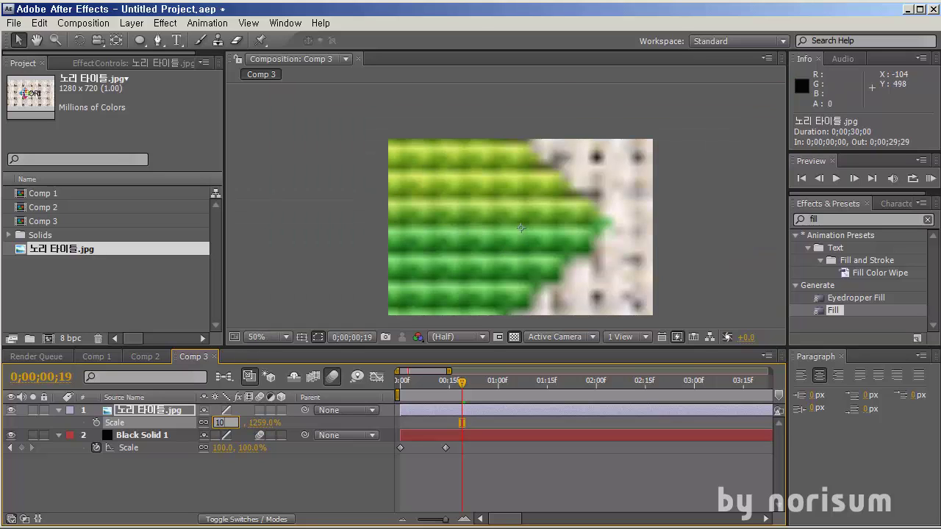
{"action": "type", "text": "0"}
{"action": "key", "text": "Return"}
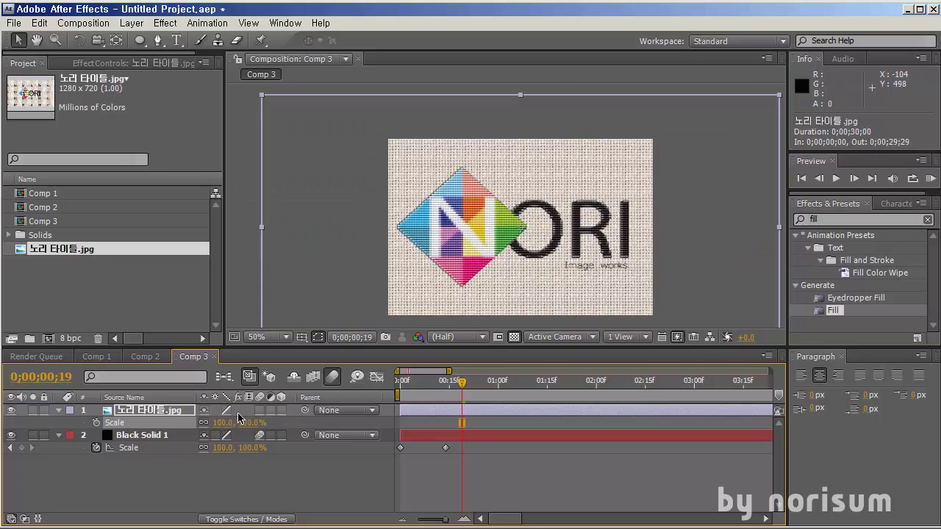
{"action": "left_click", "coordinate": [168, 481]}
Add 별 일러스트.ai from the 8강 folder to Comp 3 as the top layer and delete the 노리 타이틀.jpg layer.
{"action": "double_click", "coordinate": [90, 295]}
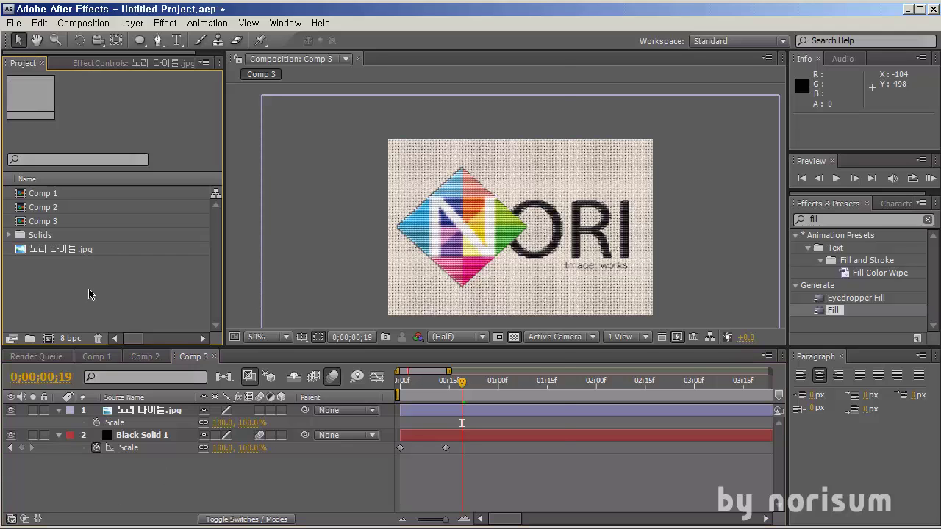
{"action": "key", "text": "Escape"}
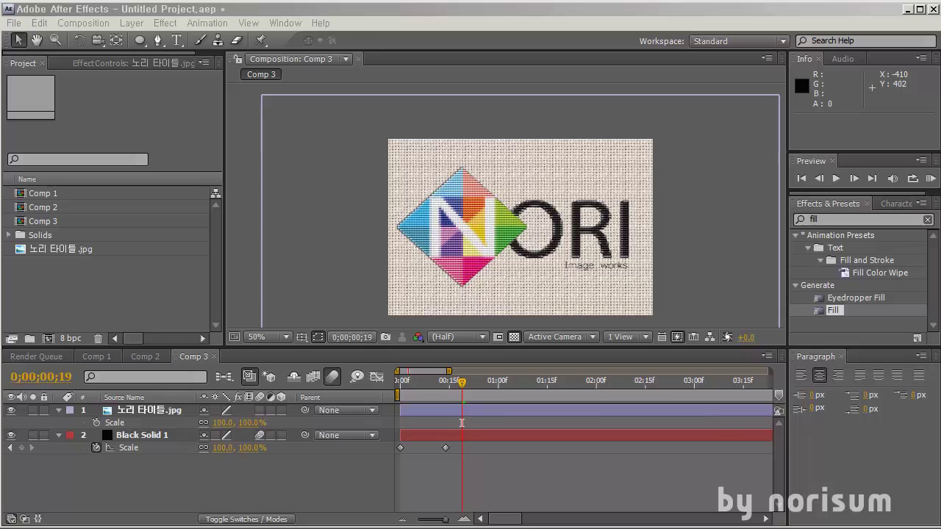
{"action": "key", "text": "alt+Tab"}
{"action": "double_click", "coordinate": [417, 161]}
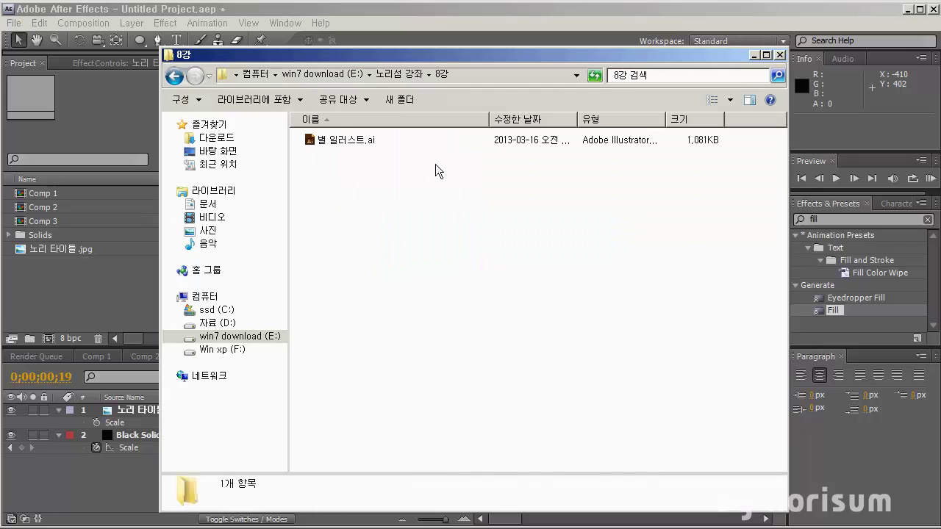
{"action": "left_click_drag", "start_coordinate": [354, 147], "coordinate": [133, 410]}
{"action": "left_click", "coordinate": [142, 423]}
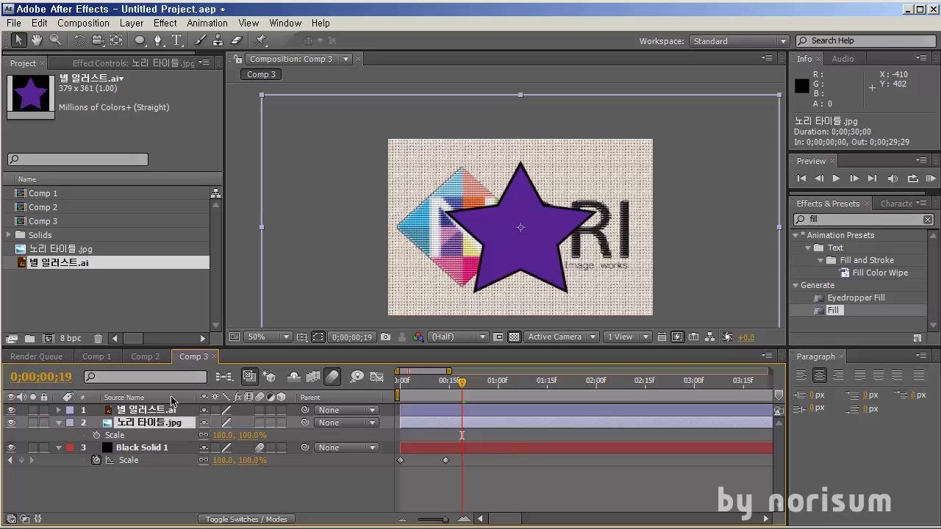
{"action": "key", "text": "Delete"}
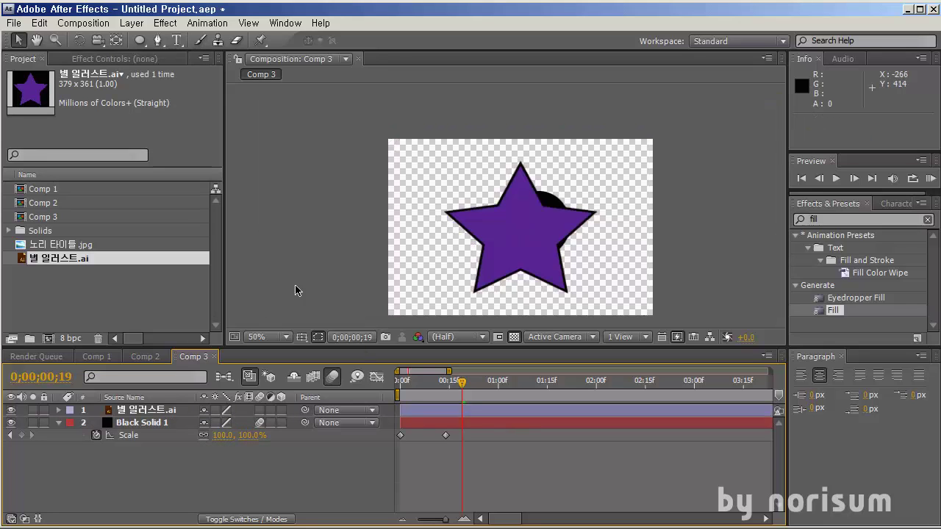
Enlarge the star layer to 414% and move it to position -310, 285 to inspect the edges of its right tip.
{"action": "left_click", "coordinate": [147, 411]}
{"action": "key", "text": "s"}
{"action": "left_click_drag", "start_coordinate": [245, 421], "coordinate": [563, 421]}
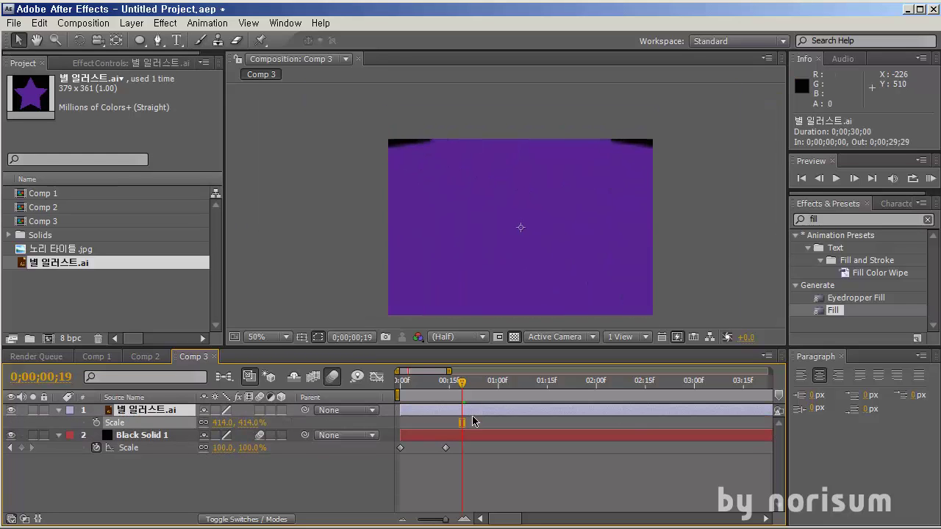
{"action": "left_click_drag", "start_coordinate": [685, 190], "coordinate": [525, 239]}
{"action": "scroll", "coordinate": [534, 227], "scroll_direction": "up", "scroll_amount": 2}
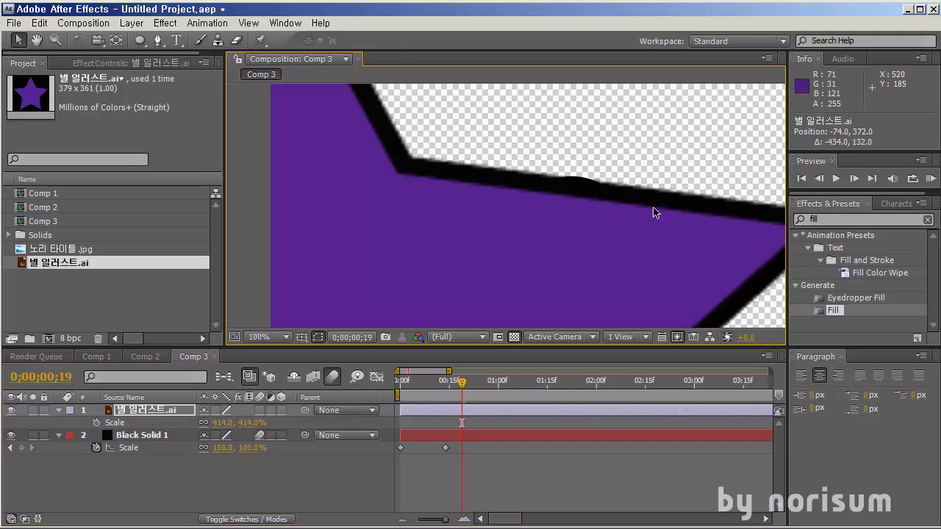
{"action": "left_click_drag", "start_coordinate": [655, 211], "coordinate": [490, 157]}
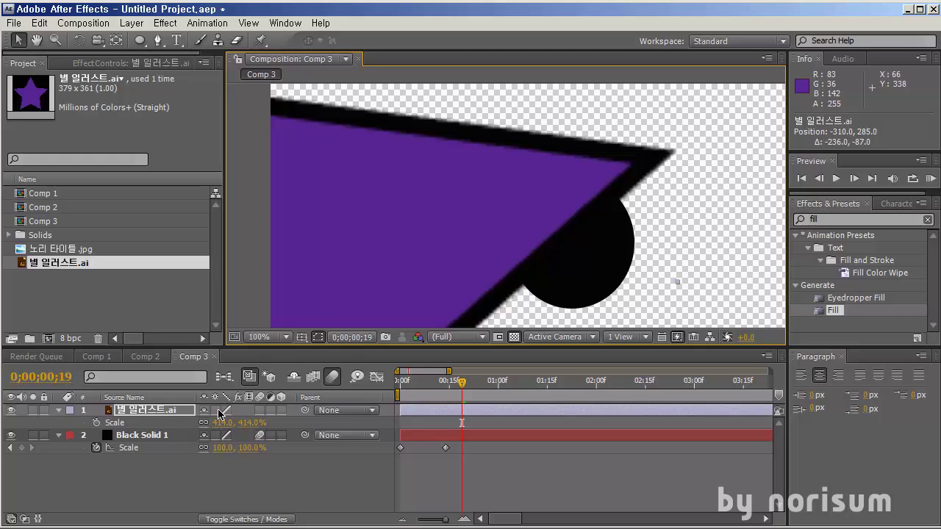
Turn on continuous rasterization for the star layer and examine its edges enlarged to 543% at position -476, 397.
{"action": "left_click", "coordinate": [217, 410]}
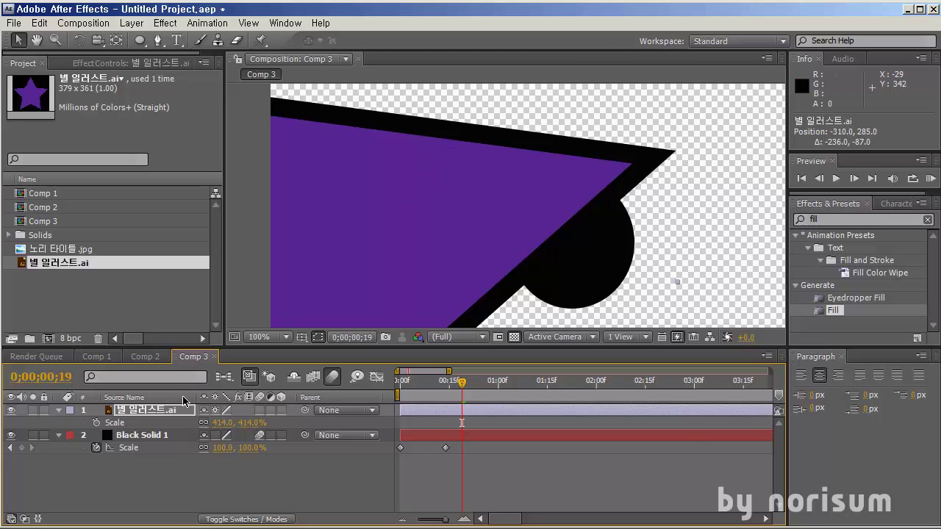
{"action": "left_click_drag", "start_coordinate": [225, 423], "coordinate": [291, 387]}
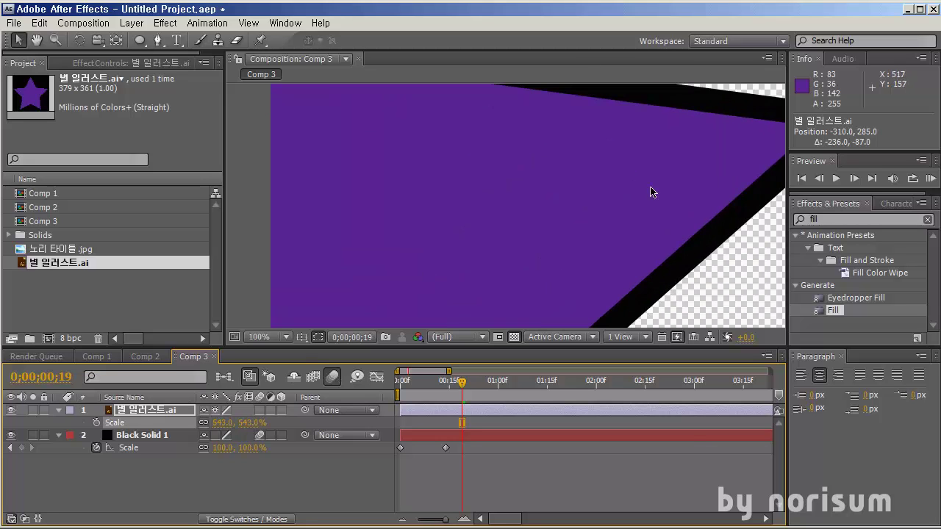
{"action": "scroll", "coordinate": [650, 200], "scroll_direction": "down", "scroll_amount": 2}
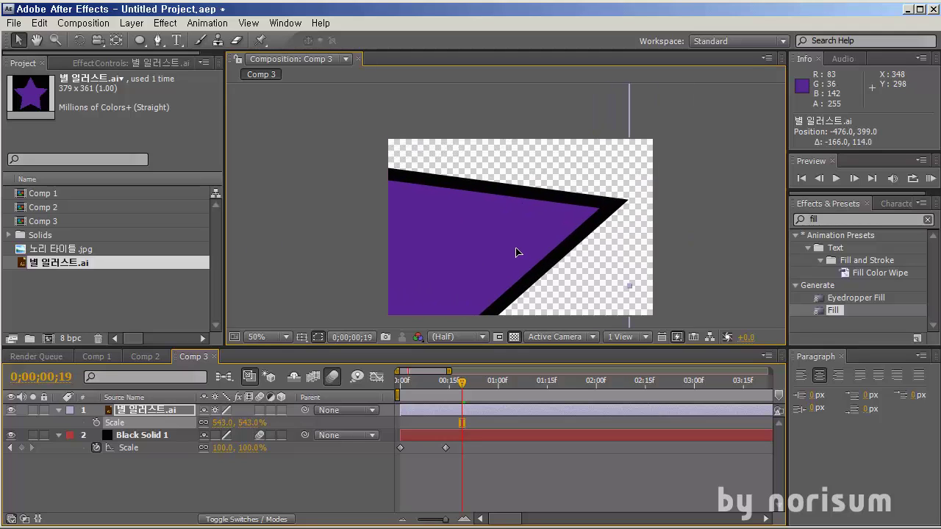
{"action": "scroll", "coordinate": [510, 237], "scroll_direction": "up", "scroll_amount": 2}
{"action": "scroll", "coordinate": [579, 231], "scroll_direction": "down", "scroll_amount": 2}
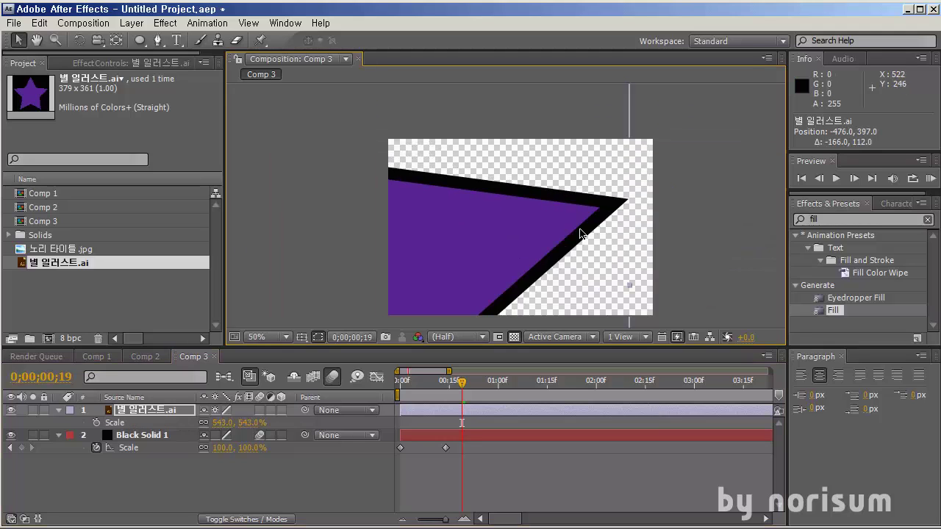
{"action": "scroll", "coordinate": [563, 233], "scroll_direction": "up", "scroll_amount": 1}
{"action": "scroll", "coordinate": [563, 234], "scroll_direction": "down", "scroll_amount": 1}
{"action": "scroll", "coordinate": [510, 144], "scroll_direction": "up", "scroll_amount": 2}
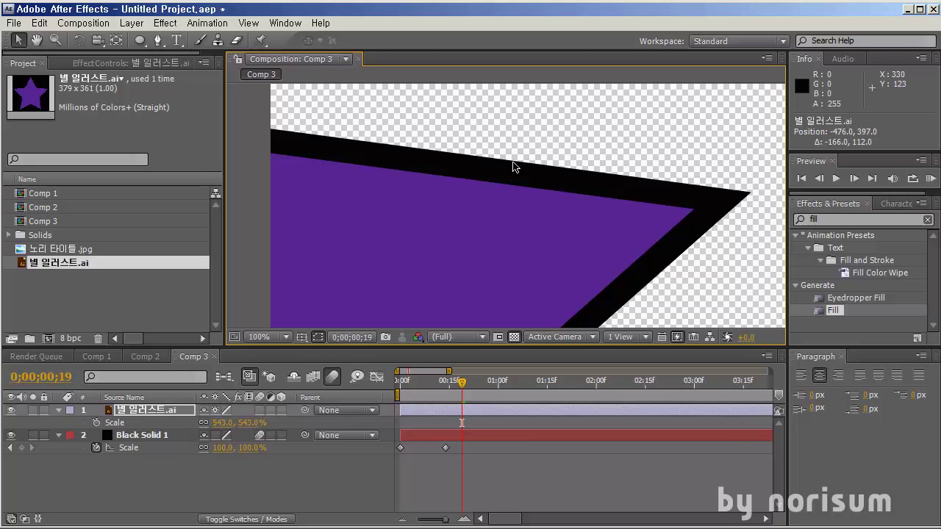
Switch the star layer's continuous rasterization off and back on to compare the edge quality.
{"action": "left_click", "coordinate": [216, 410]}
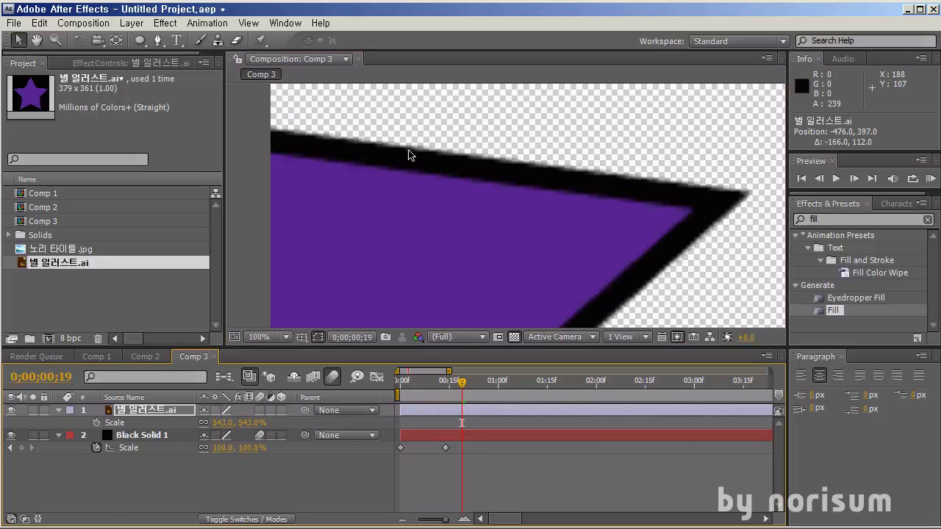
{"action": "left_click", "coordinate": [216, 410]}
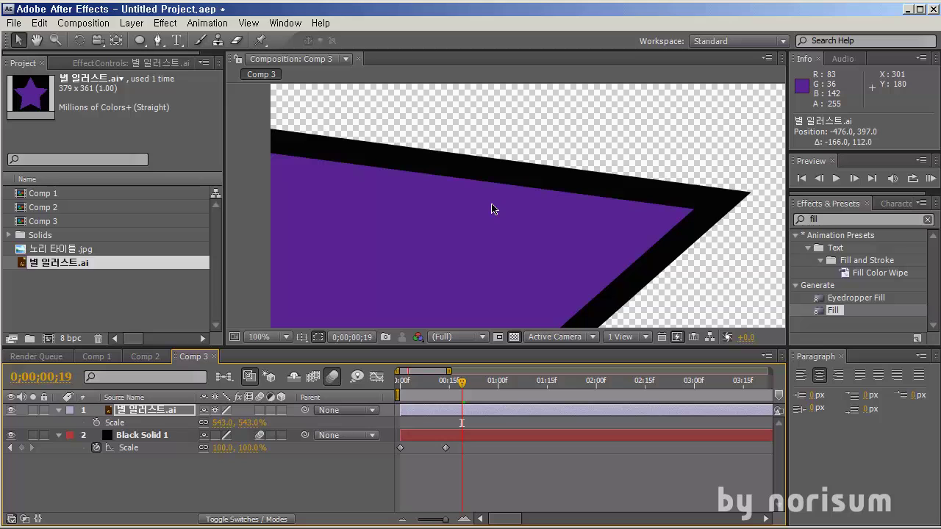
{"action": "left_click", "coordinate": [103, 291]}
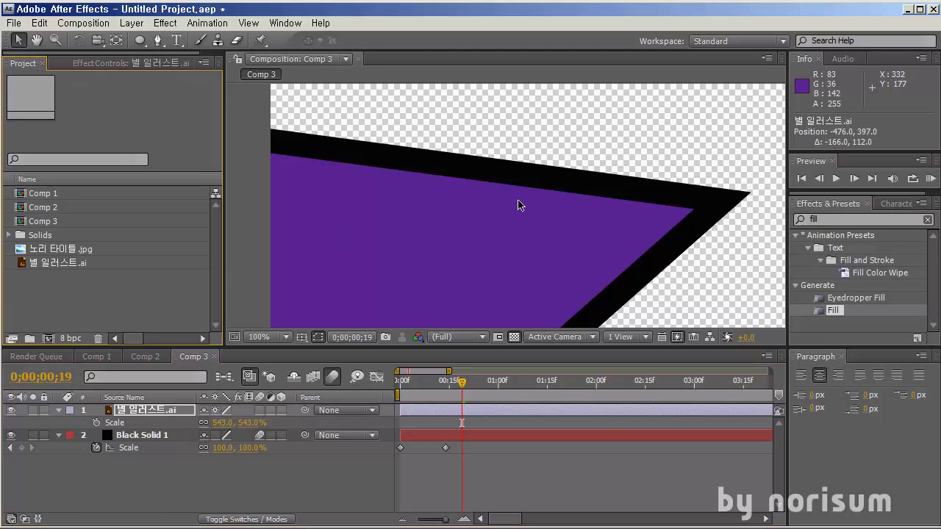
Scale the star down to 102% and bring it back into the frame at position 396, 210.
{"action": "scroll", "coordinate": [523, 209], "scroll_direction": "down", "scroll_amount": 1}
{"action": "scroll", "coordinate": [525, 211], "scroll_direction": "up", "scroll_amount": 1}
{"action": "left_click_drag", "start_coordinate": [483, 222], "coordinate": [610, 154]}
{"action": "left_click_drag", "start_coordinate": [460, 238], "coordinate": [632, 187]}
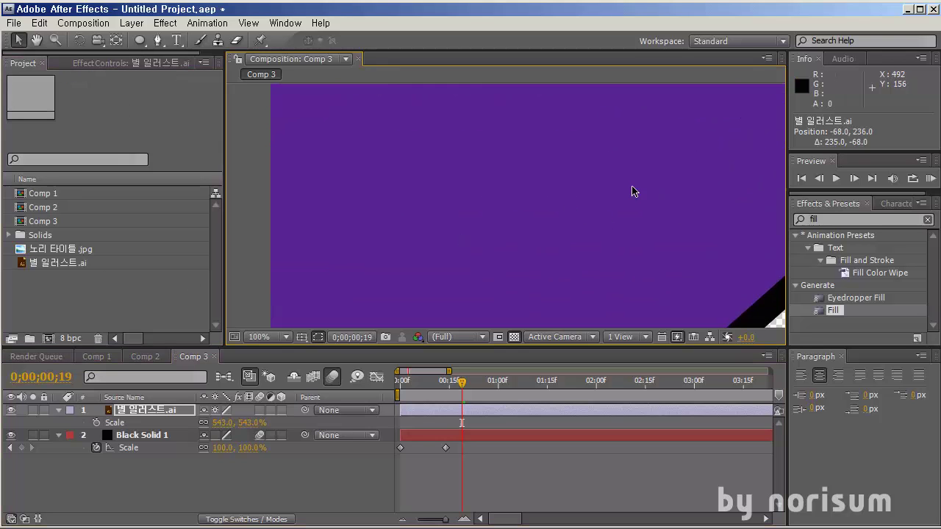
{"action": "scroll", "coordinate": [630, 186], "scroll_direction": "down", "scroll_amount": 1}
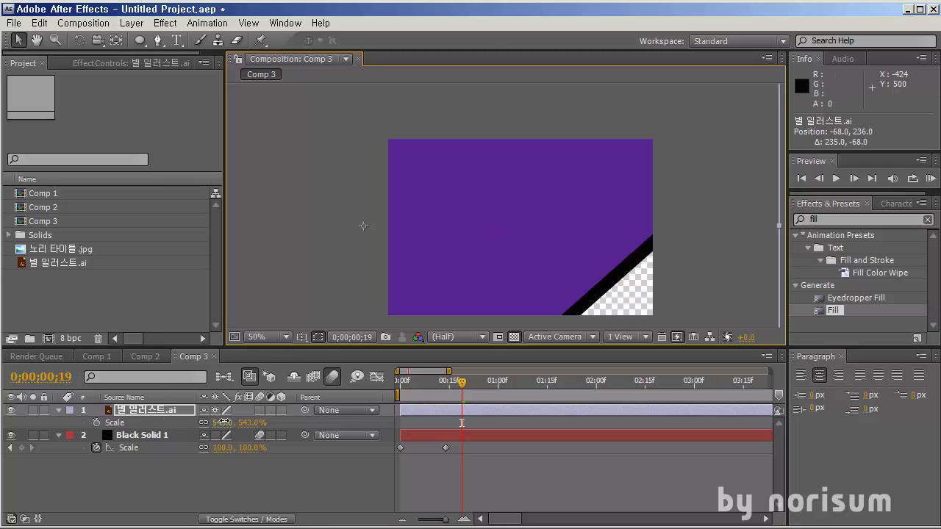
{"action": "left_click_drag", "start_coordinate": [220, 423], "coordinate": [113, 419]}
{"action": "left_click_drag", "start_coordinate": [367, 254], "coordinate": [543, 242]}
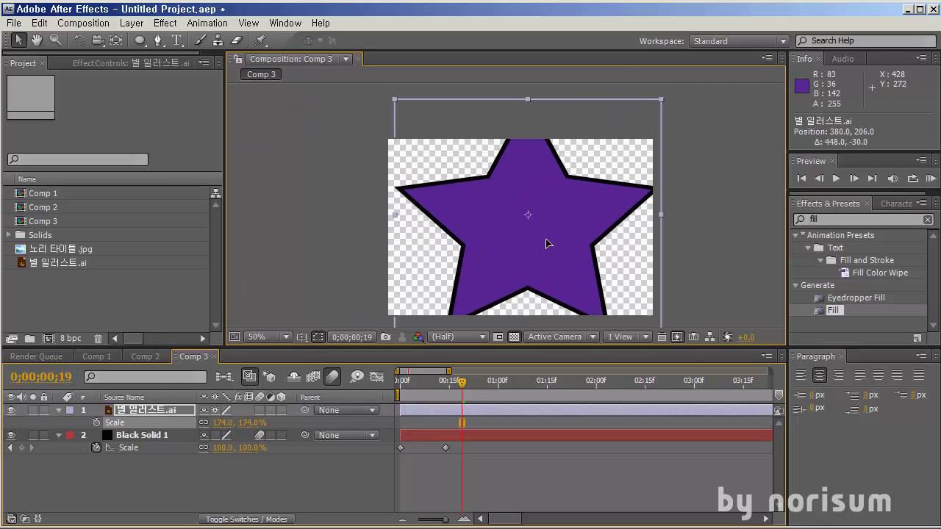
{"action": "left_click_drag", "start_coordinate": [224, 422], "coordinate": [162, 423]}
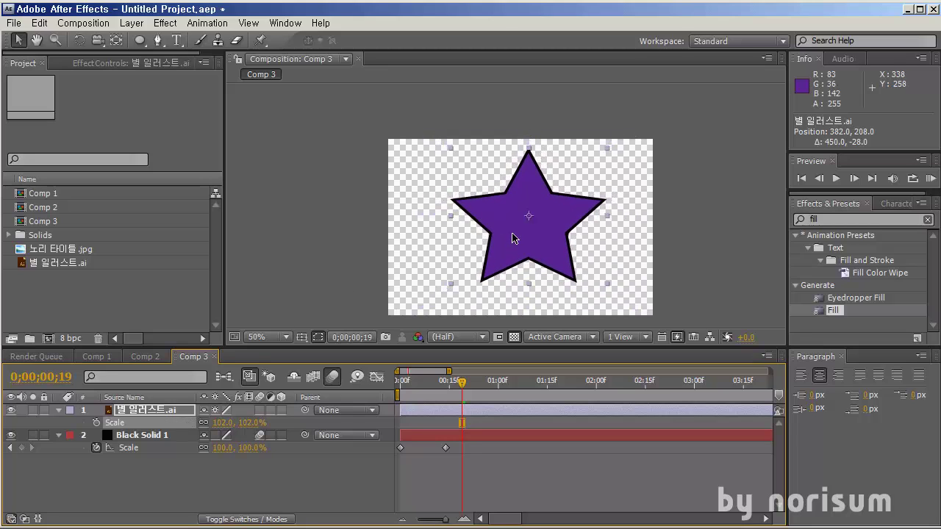
{"action": "scroll", "coordinate": [512, 237], "scroll_direction": "up", "scroll_amount": 2}
{"action": "left_click_drag", "start_coordinate": [539, 266], "coordinate": [399, 218]}
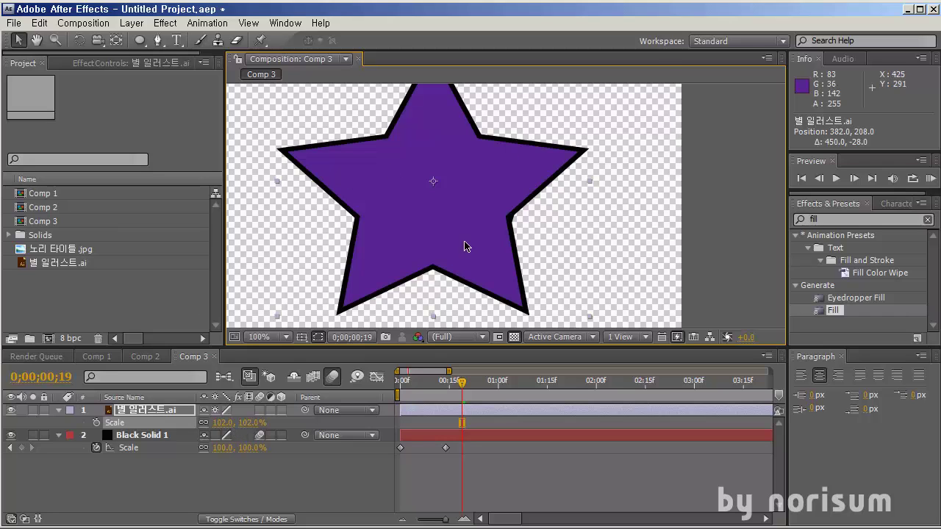
{"action": "scroll", "coordinate": [465, 221], "scroll_direction": "down", "scroll_amount": 2}
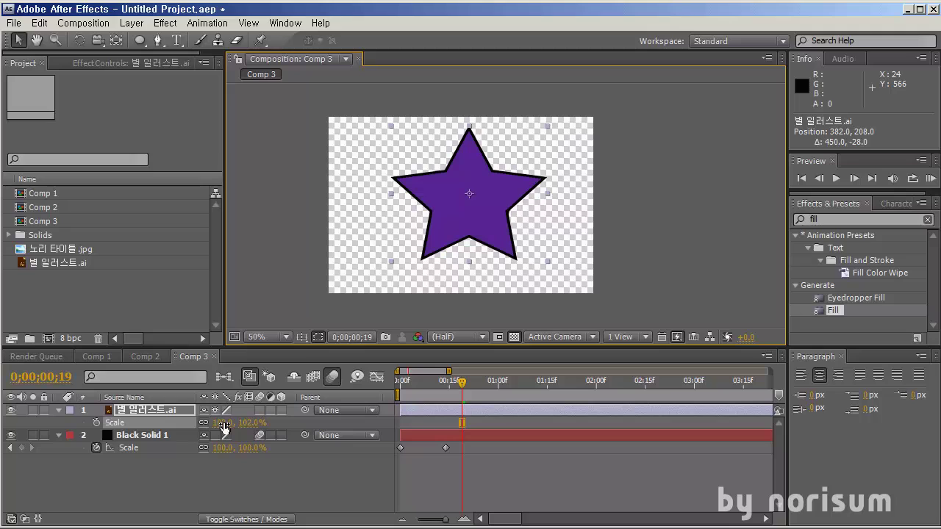
{"action": "mouse_move", "coordinate": [493, 201]}
{"action": "left_mouse_down"}
{"action": "mouse_move", "coordinate": [493, 218]}
{"action": "mouse_move", "coordinate": [502, 200]}
{"action": "left_mouse_up"}
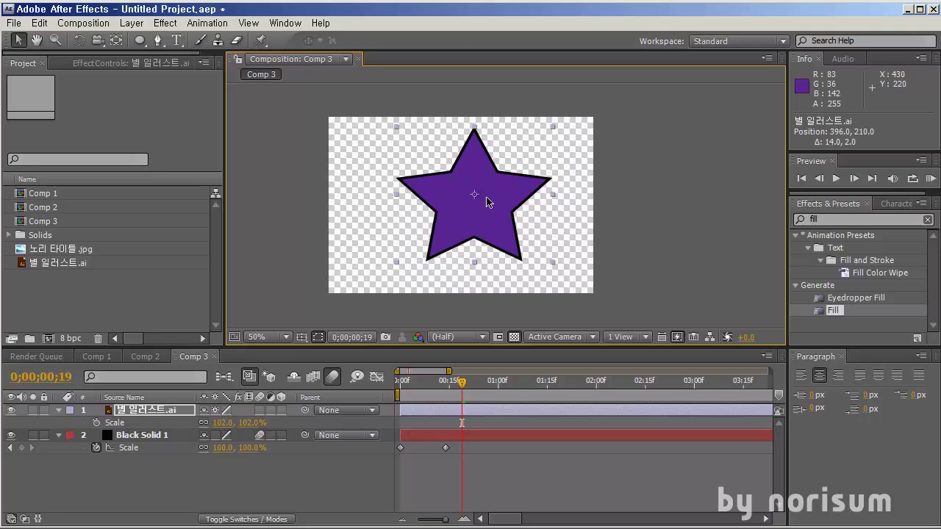
Try enlarging the star layer to 185% and undo that scale change.
{"action": "left_click", "coordinate": [147, 477]}
{"action": "left_click", "coordinate": [174, 410]}
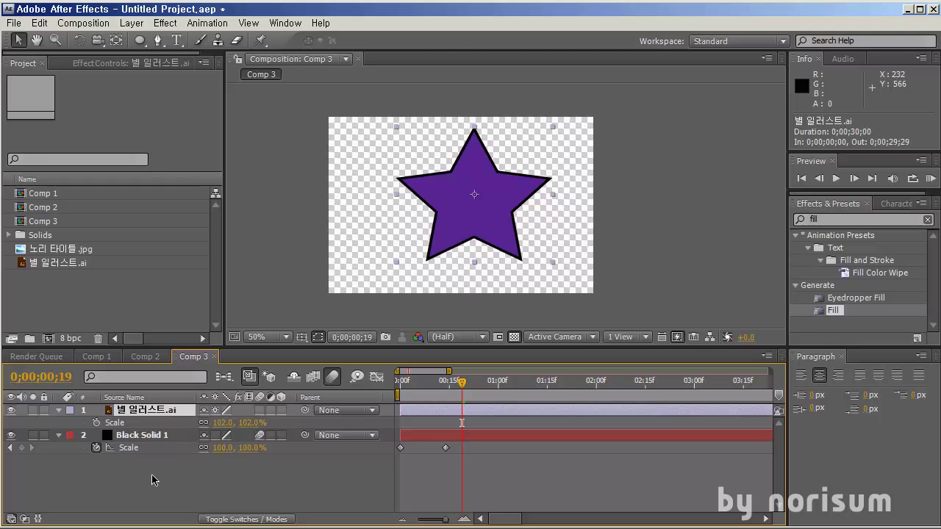
{"action": "left_click", "coordinate": [155, 480]}
{"action": "left_click", "coordinate": [133, 413]}
{"action": "left_click_drag", "start_coordinate": [220, 423], "coordinate": [282, 423]}
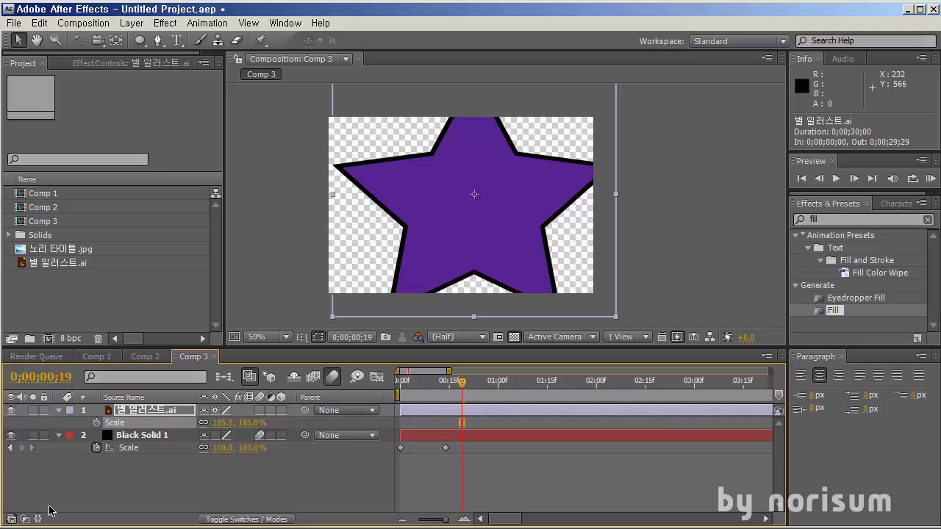
{"action": "key", "text": "ctrl+z"}
Return to the start of Comp 3, delete the Black Solid 1 layer and move the star to the frame's horizontal centre.
{"action": "key", "text": "Home"}
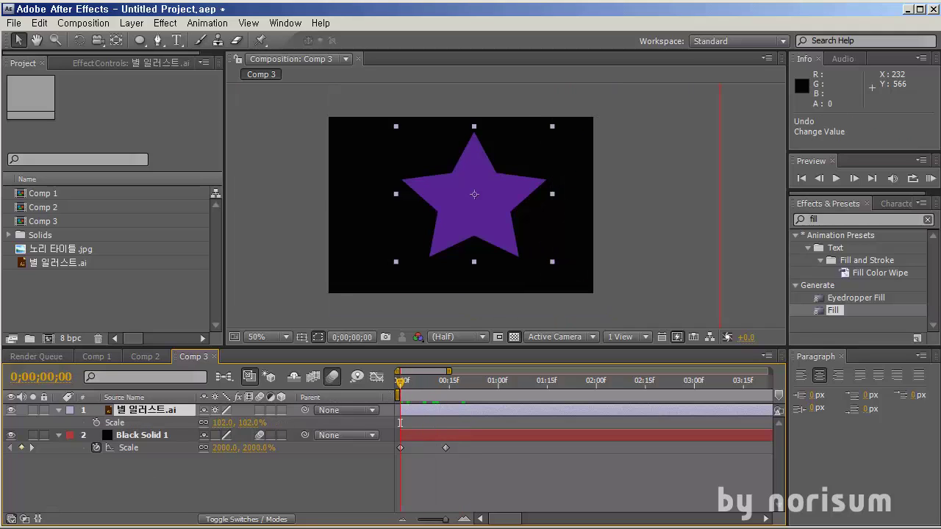
{"action": "left_click", "coordinate": [117, 436]}
{"action": "key", "text": "Delete"}
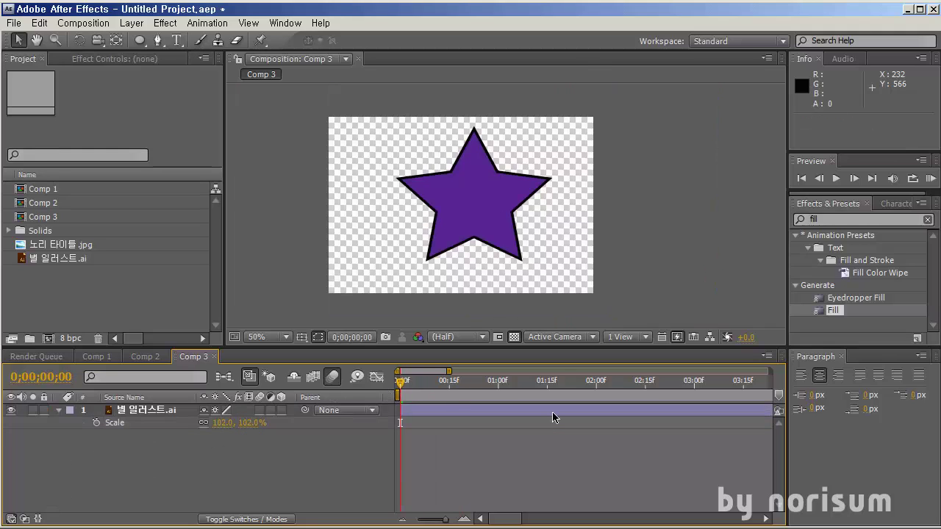
{"action": "left_click", "coordinate": [122, 411]}
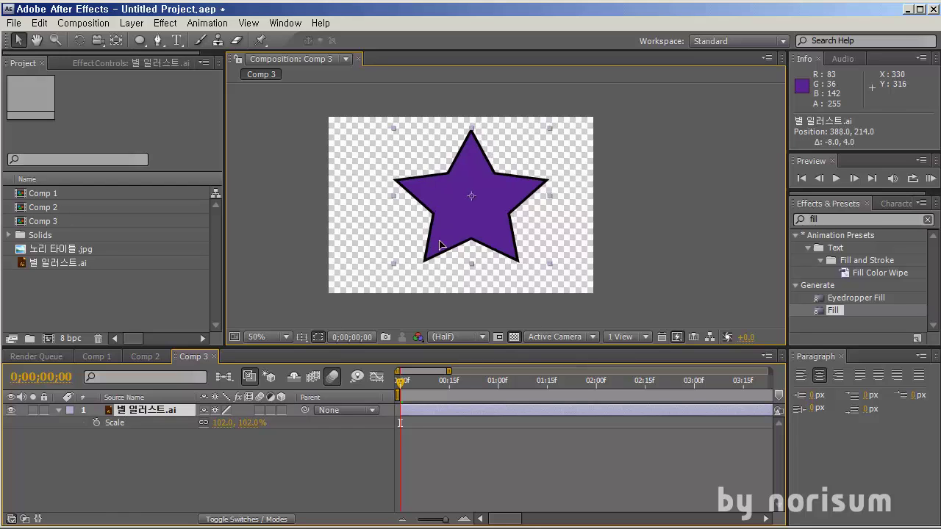
{"action": "left_click_drag", "start_coordinate": [443, 238], "coordinate": [430, 252]}
Add Scale keyframes of 102% to the star at 0;00;00;00 and 0;00;00;10, and return to the first keyframe.
{"action": "left_click", "coordinate": [169, 413]}
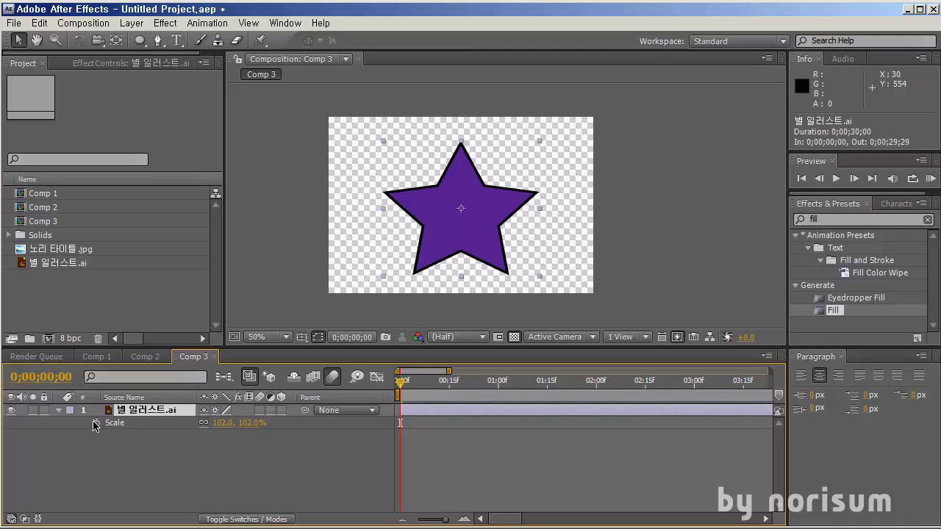
{"action": "left_click", "coordinate": [96, 422]}
{"action": "key", "text": "shift+Page_Down"}
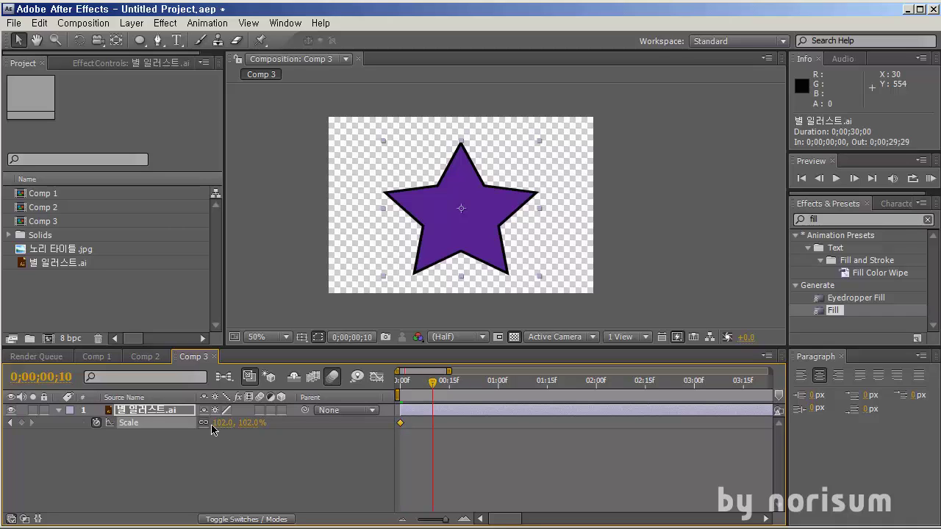
{"action": "left_click", "coordinate": [21, 423]}
{"action": "left_click", "coordinate": [10, 422]}
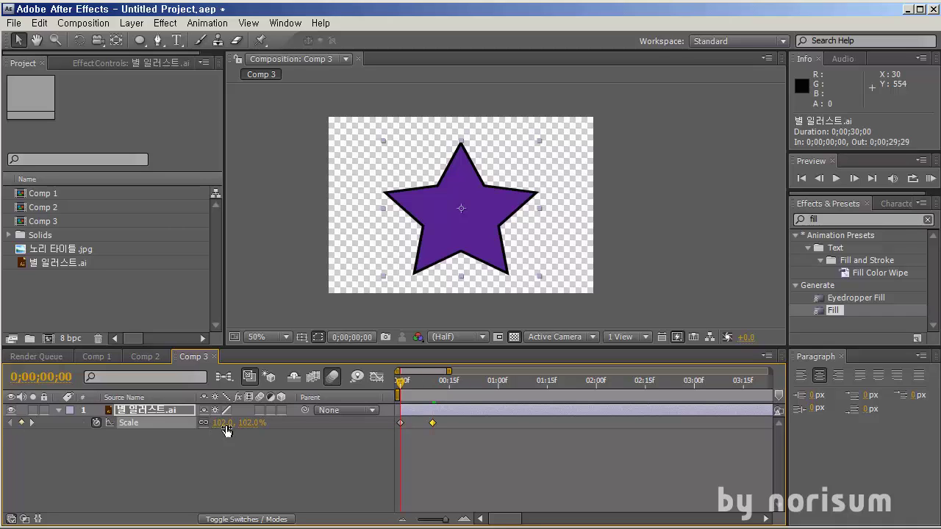
Set the star's scale to 0% on the keyframe at 0;00;00;00 and add an 80% scale keyframe at 0;00;00;13.
{"action": "left_click", "coordinate": [221, 423]}
{"action": "type", "text": "0"}
{"action": "key", "text": "Return"}
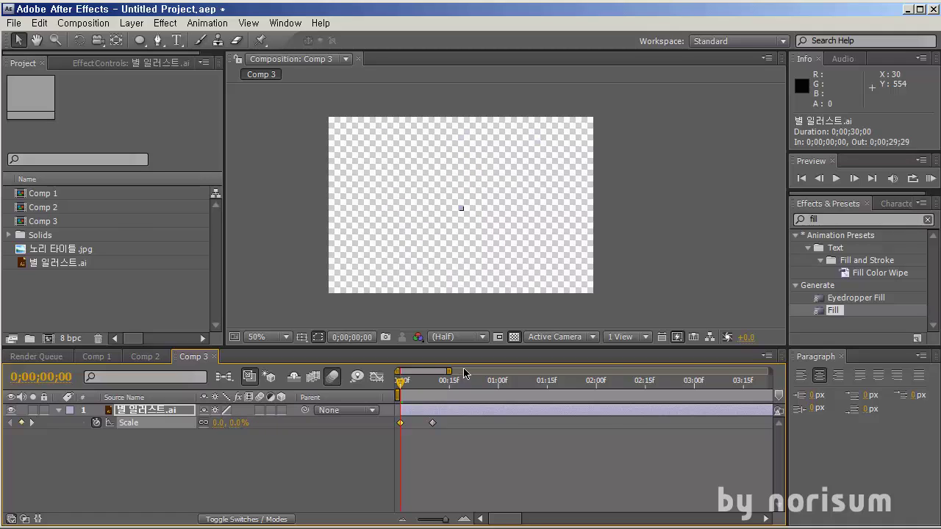
{"action": "left_click_drag", "start_coordinate": [425, 382], "coordinate": [443, 387]}
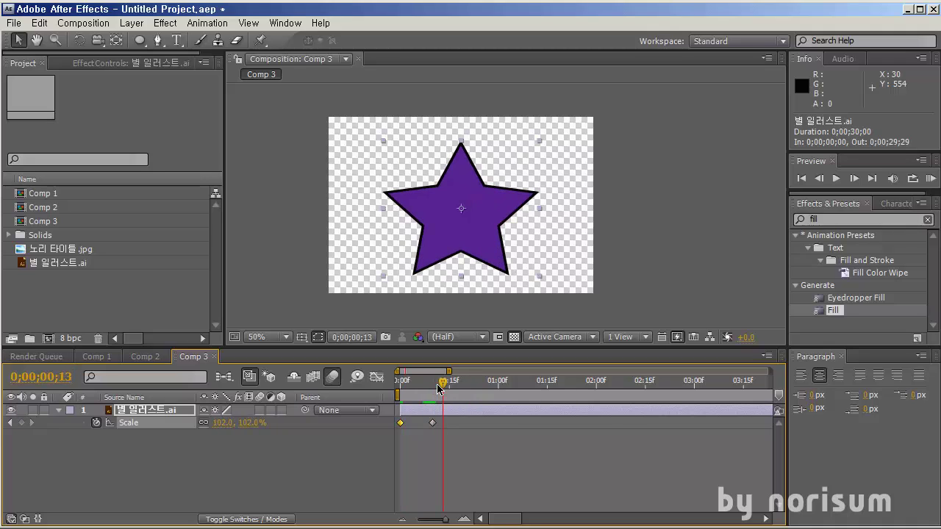
{"action": "left_click", "coordinate": [223, 423]}
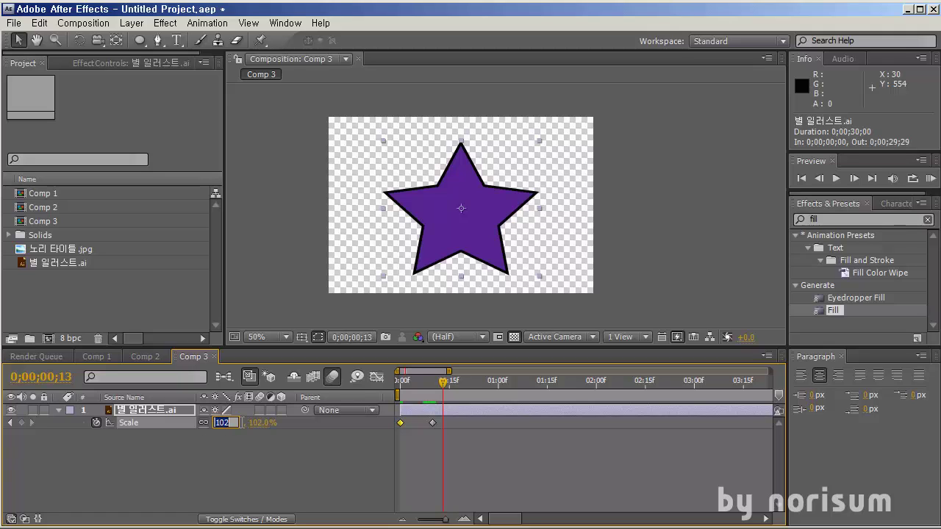
{"action": "type", "text": "80"}
{"action": "key", "text": "Return"}
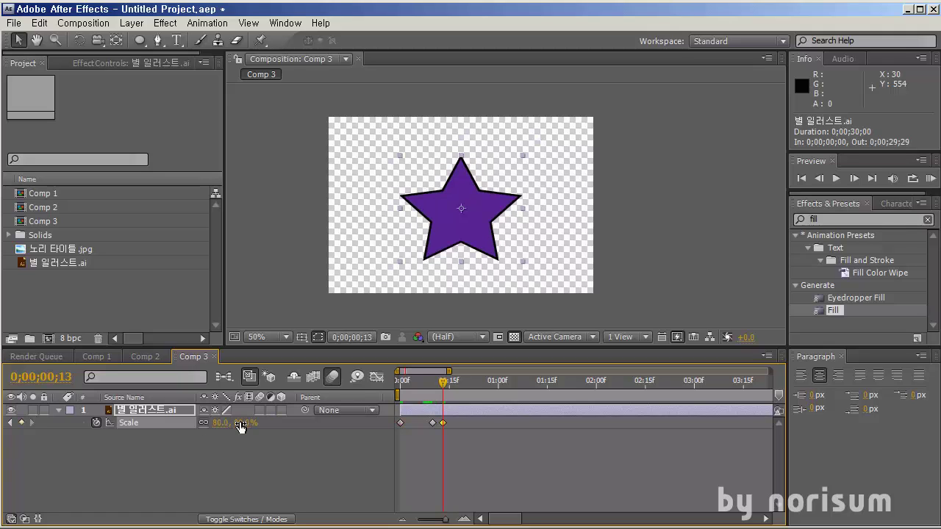
Preview the star's scaling and add a 90% scale keyframe at 0;00;00;15.
{"action": "key", "text": "space"}
{"action": "left_click", "coordinate": [439, 382]}
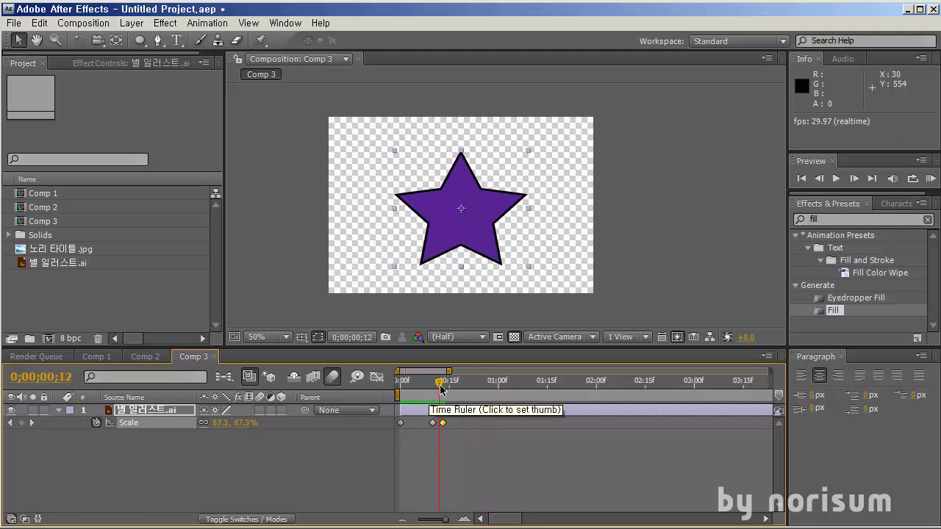
{"action": "mouse_move", "coordinate": [439, 383]}
{"action": "left_mouse_down"}
{"action": "mouse_move", "coordinate": [432, 386]}
{"action": "mouse_move", "coordinate": [449, 388]}
{"action": "left_mouse_up"}
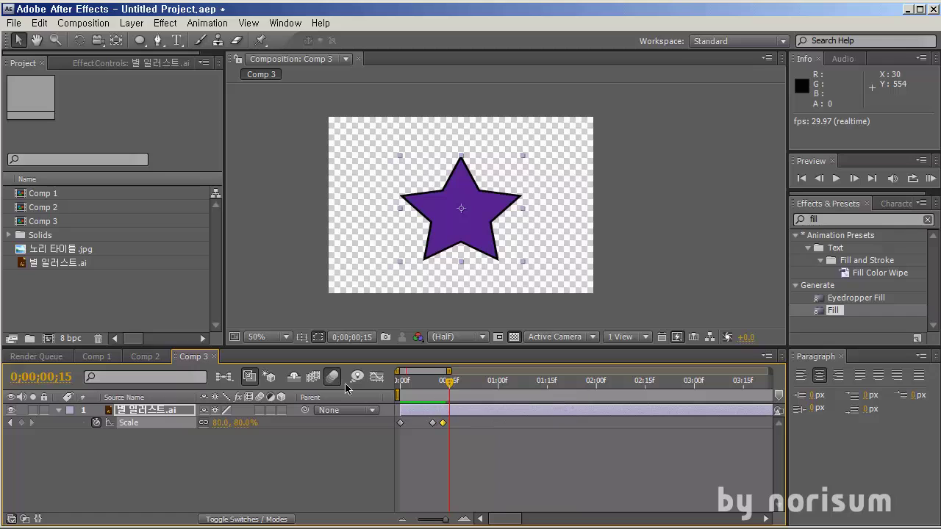
{"action": "left_click", "coordinate": [219, 423]}
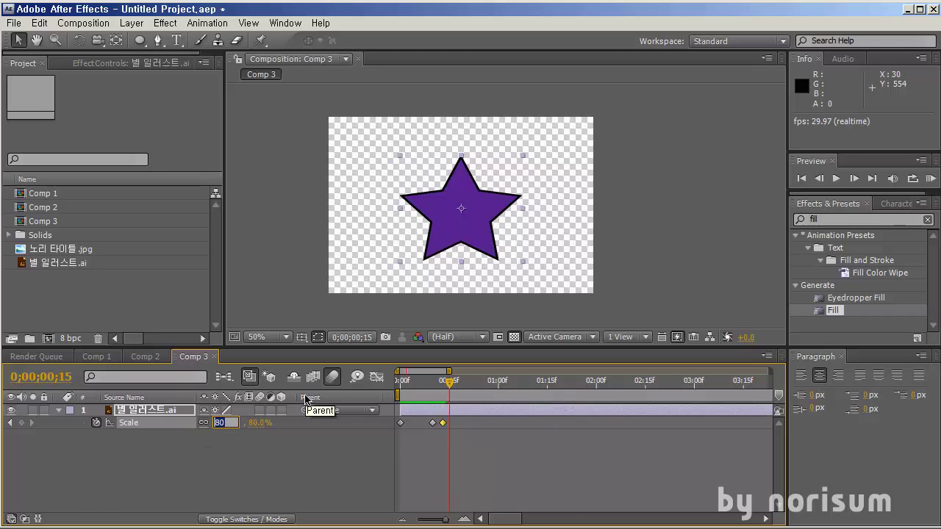
{"action": "type", "text": "90"}
{"action": "key", "text": "Return"}
Add an 85% scale keyframe to the star at 0;00;00;17.
{"action": "key", "text": "Page_Down"}
{"action": "key", "text": "Page_Down"}
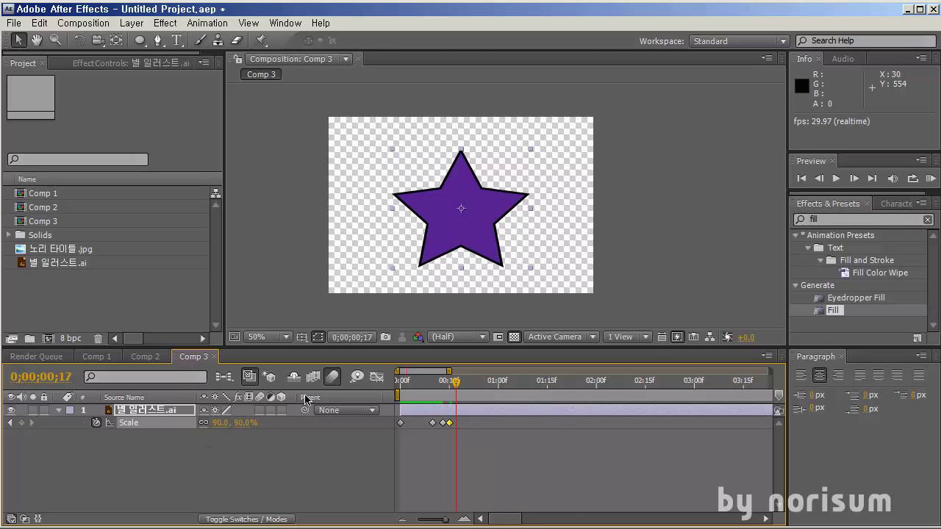
{"action": "left_click", "coordinate": [243, 433]}
{"action": "left_click", "coordinate": [246, 423]}
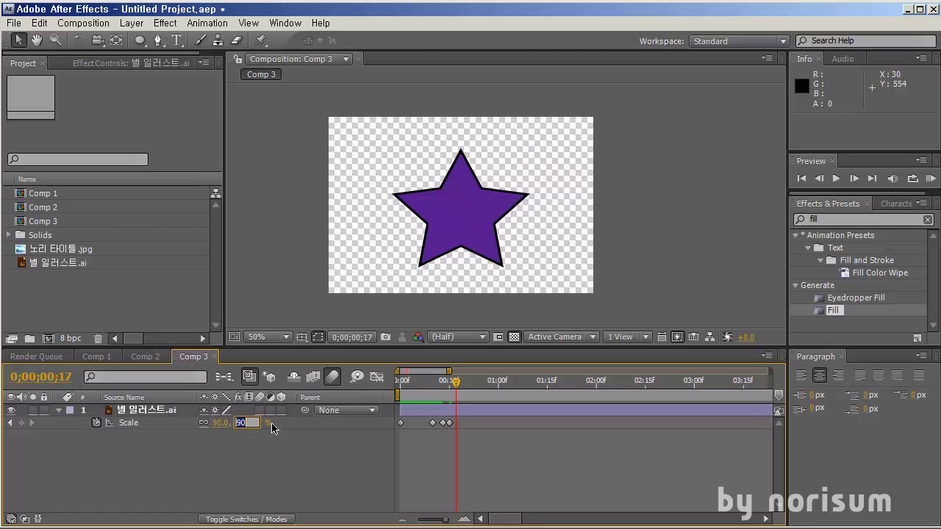
{"action": "type", "text": "85"}
{"action": "key", "text": "Return"}
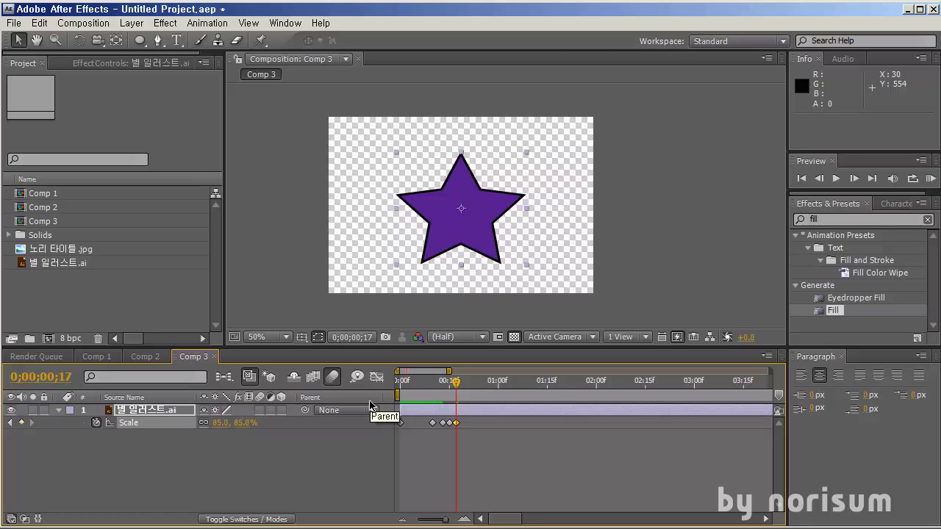
Preview the star's bouncing scale animation and examine the artwork's edges at 0;00;00;15 at 100% magnification.
{"action": "key", "text": "space"}
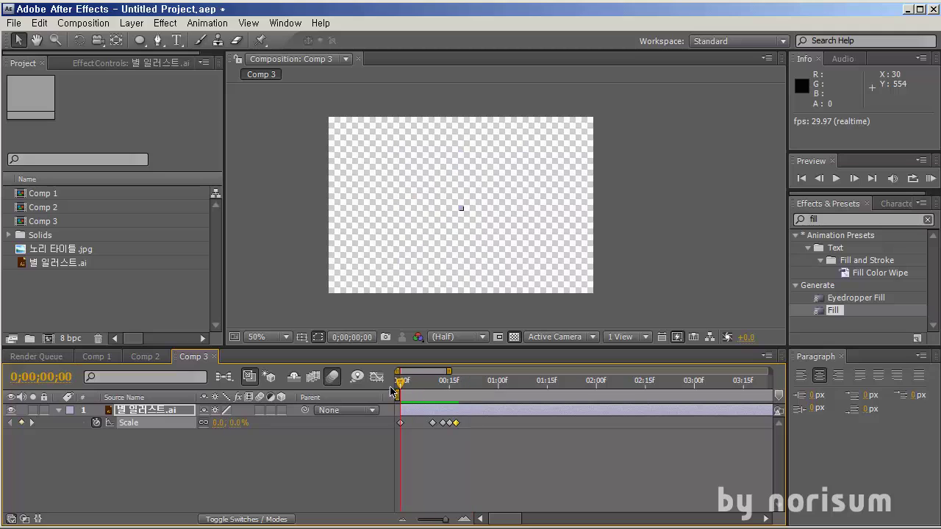
{"action": "key", "text": "space"}
{"action": "mouse_move", "coordinate": [465, 387]}
{"action": "left_mouse_down"}
{"action": "mouse_move", "coordinate": [398, 384]}
{"action": "mouse_move", "coordinate": [406, 396]}
{"action": "mouse_move", "coordinate": [450, 397]}
{"action": "left_mouse_up"}
{"action": "key", "text": "space"}
{"action": "left_click", "coordinate": [136, 410]}
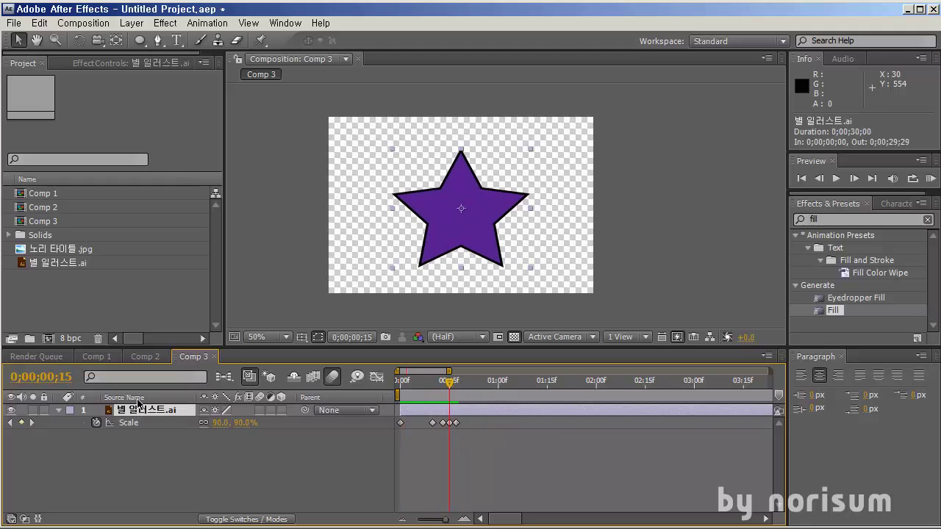
{"action": "scroll", "coordinate": [474, 215], "scroll_direction": "up", "scroll_amount": 2}
{"action": "scroll", "coordinate": [441, 248], "scroll_direction": "down", "scroll_amount": 2}
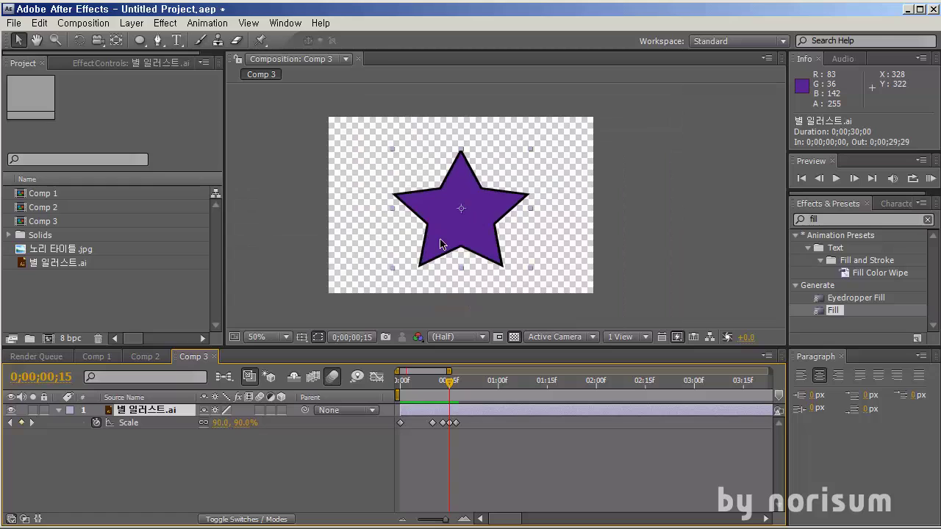
{"action": "scroll", "coordinate": [498, 245], "scroll_direction": "up", "scroll_amount": 2}
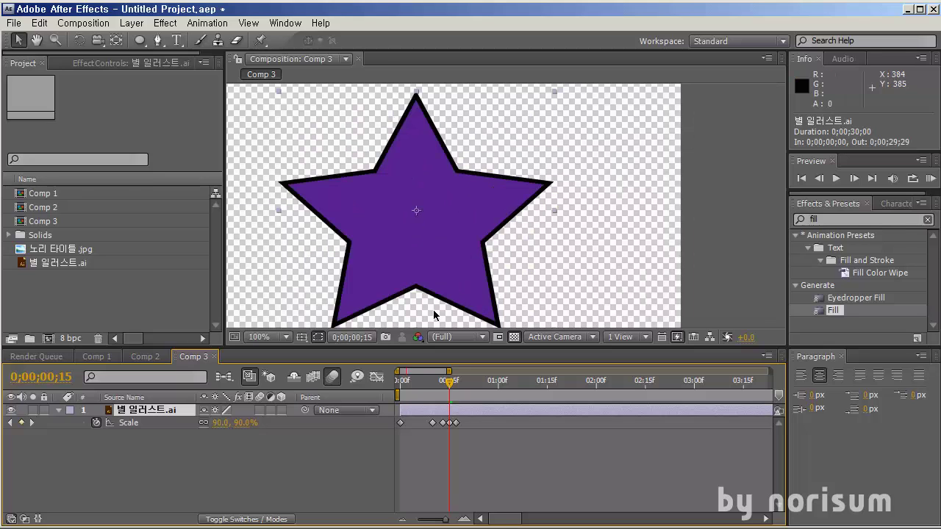
Delete the star illustration layer from Comp 3.
{"action": "left_click", "coordinate": [187, 467]}
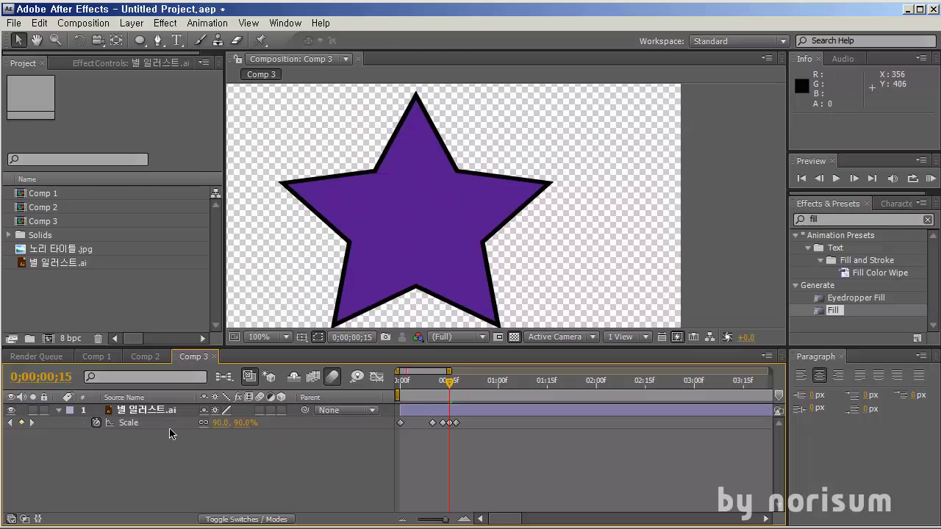
{"action": "left_click", "coordinate": [169, 416]}
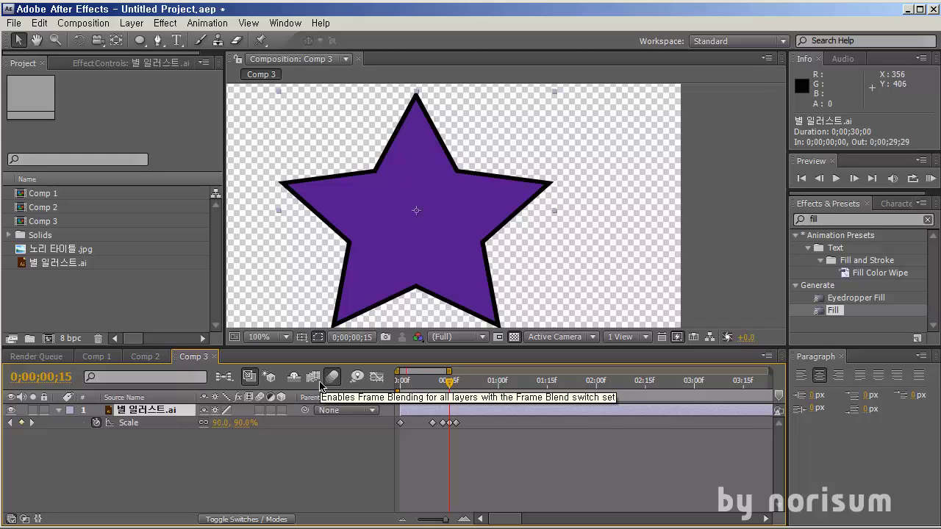
{"action": "key", "text": "Delete"}
{"action": "scroll", "coordinate": [411, 219], "scroll_direction": "down", "scroll_amount": 2}
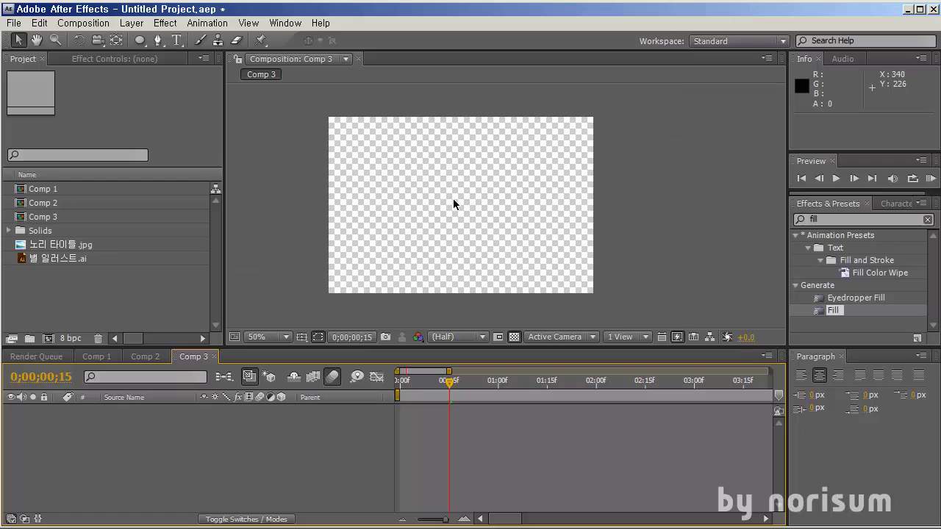
Activate the Ellipse tool, view Comp 2's masked solids and return to the empty Comp 3.
{"action": "left_click", "coordinate": [137, 40]}
{"action": "left_click", "coordinate": [136, 39]}
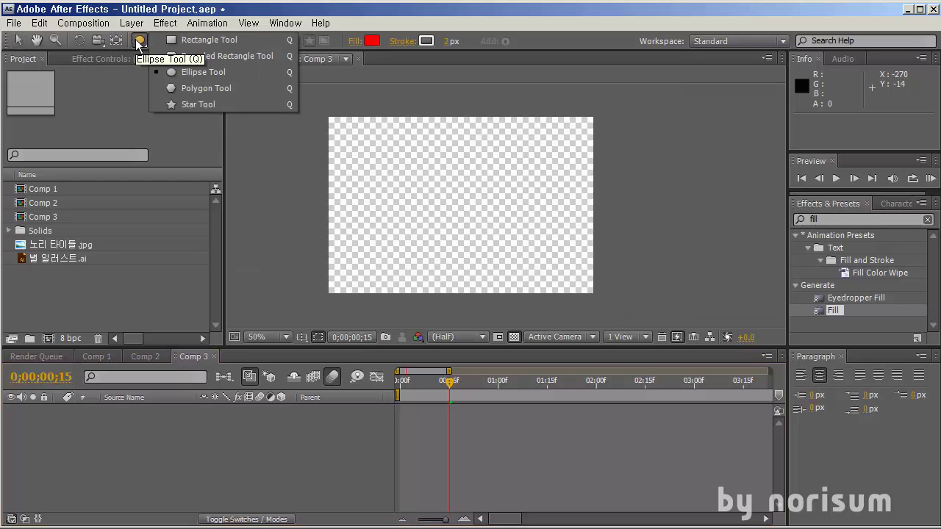
{"action": "left_click", "coordinate": [142, 40]}
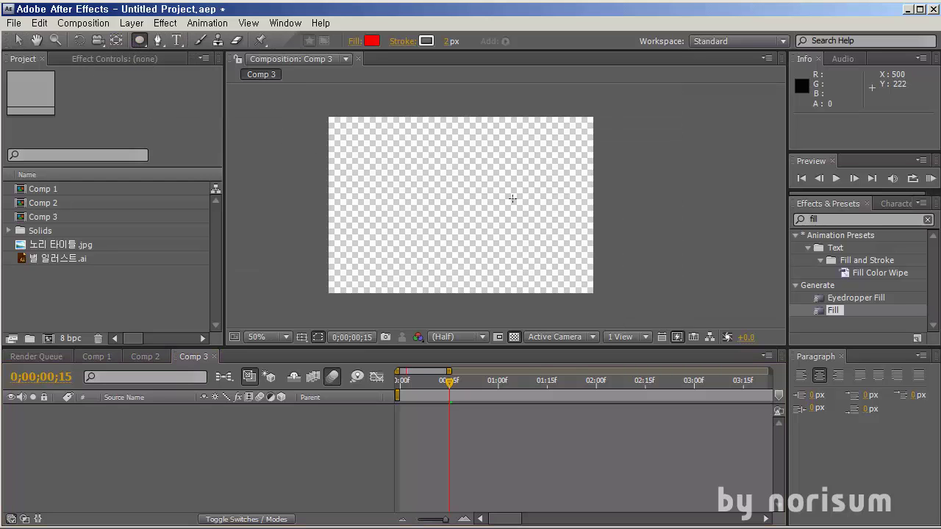
{"action": "left_click", "coordinate": [154, 436]}
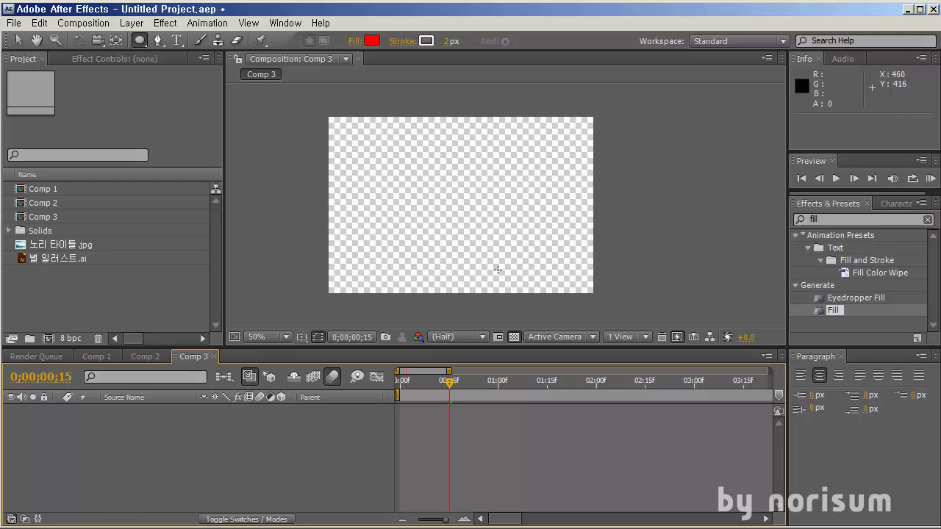
{"action": "left_click", "coordinate": [143, 356]}
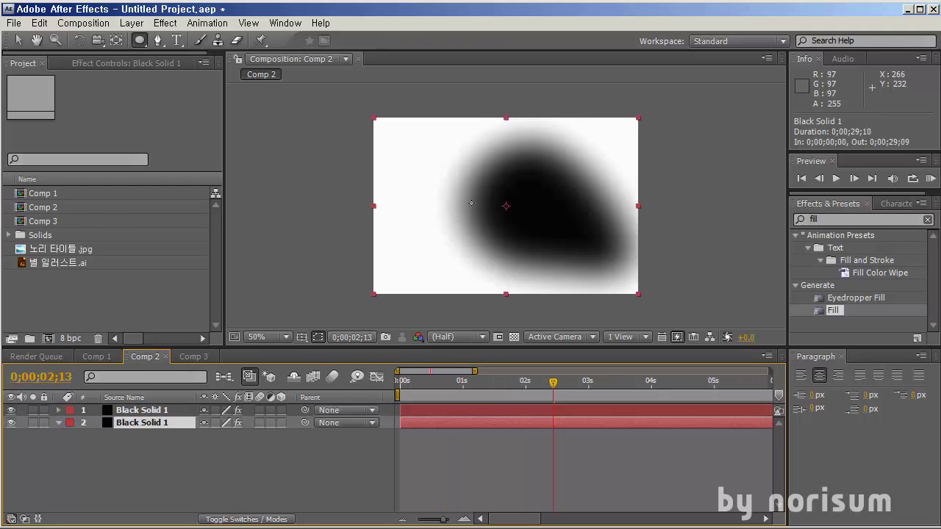
{"action": "left_click", "coordinate": [197, 356]}
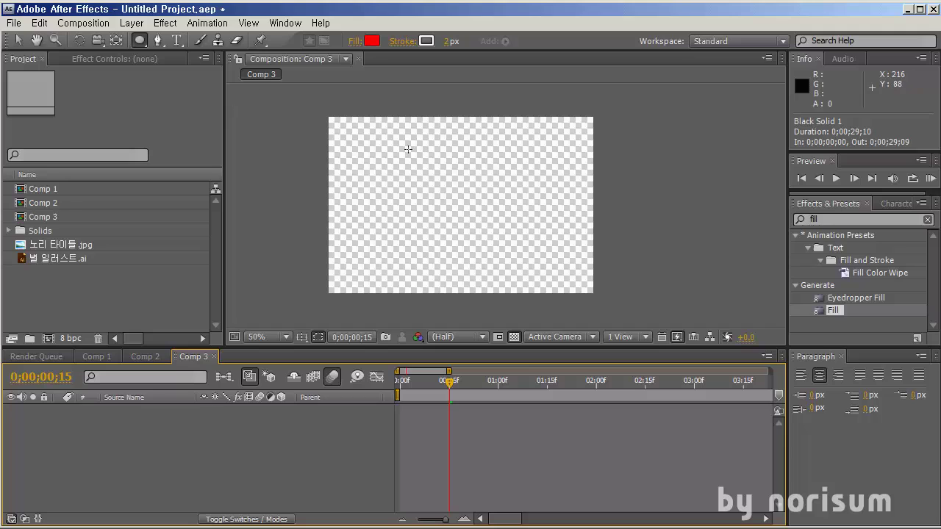
Try drawing an ellipse shape directly in the empty Comp 3 and undo it.
{"action": "left_click_drag", "start_coordinate": [400, 147], "coordinate": [471, 260]}
{"action": "key", "text": "ctrl+z"}
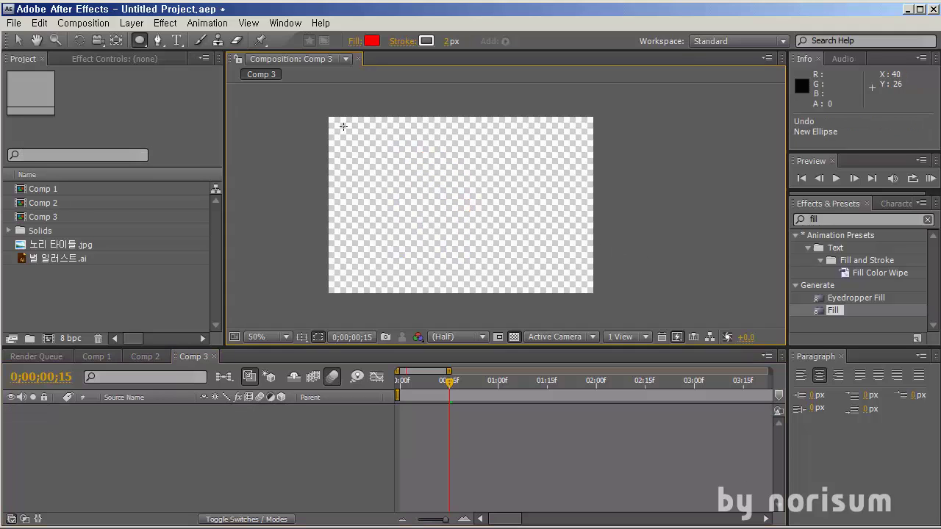
{"action": "key", "text": "ctrl+shift+z"}
{"action": "key", "text": "ctrl+z"}
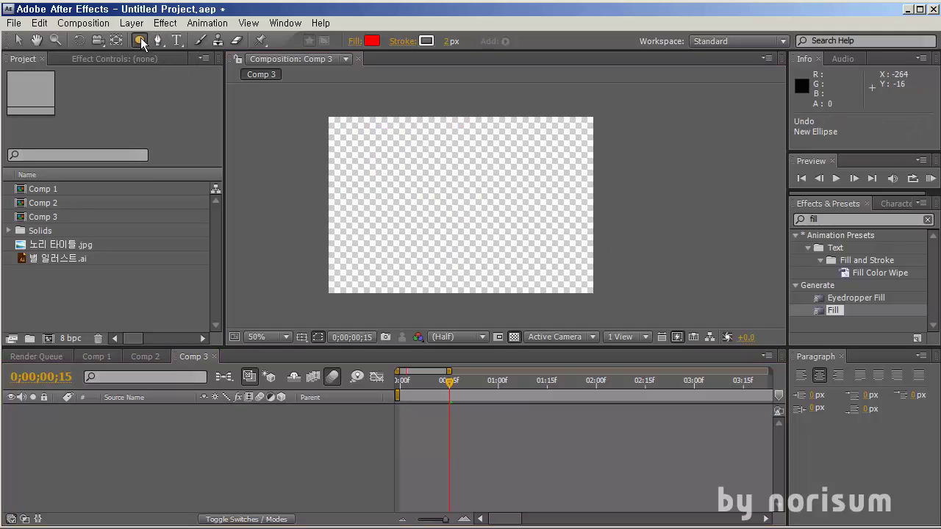
Draw a red-filled rectangle shape about 207 by 278 px near the centre of Comp 3, undoing two trial rectangles.
{"action": "left_click_drag", "start_coordinate": [141, 38], "coordinate": [168, 42]}
{"action": "left_click_drag", "start_coordinate": [418, 160], "coordinate": [498, 258]}
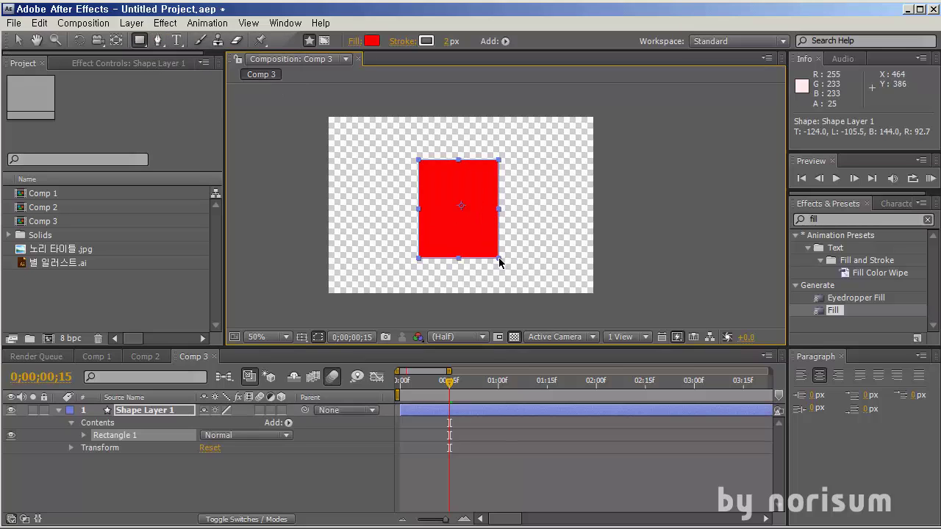
{"action": "key", "text": "ctrl+z"}
{"action": "left_click_drag", "start_coordinate": [400, 152], "coordinate": [510, 272]}
{"action": "key", "text": "ctrl+z"}
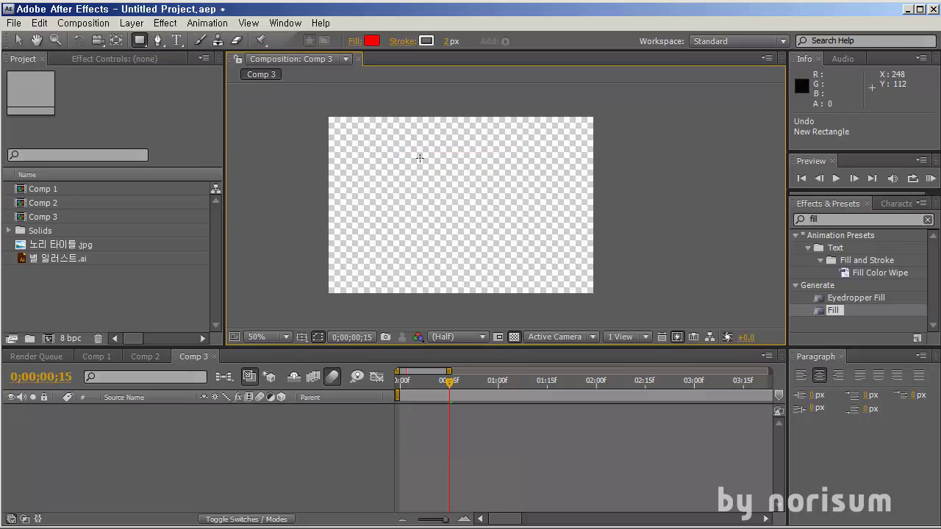
{"action": "left_click_drag", "start_coordinate": [421, 158], "coordinate": [504, 260]}
{"action": "scroll", "coordinate": [513, 231], "scroll_direction": "up", "scroll_amount": 2}
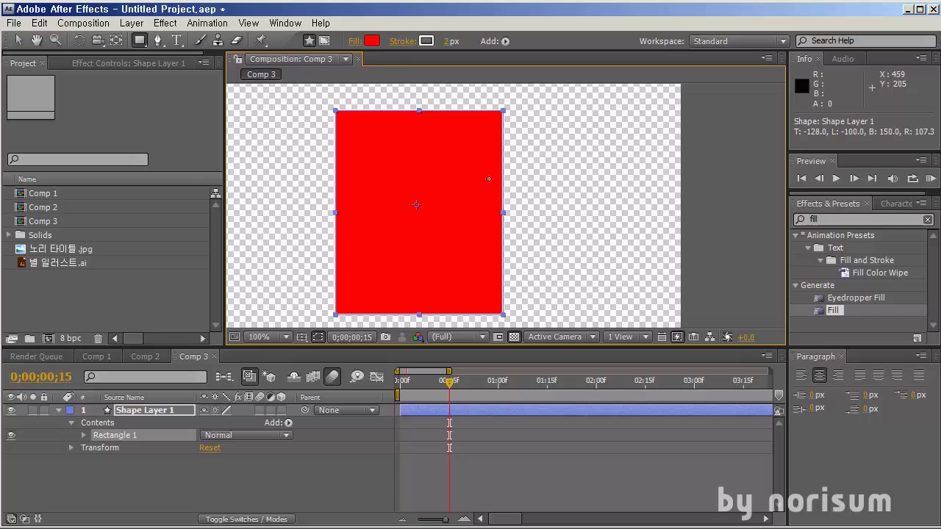
Try the None and linear gradient stroke types for the rectangle and keep Solid Color.
{"action": "left_click", "coordinate": [402, 43]}
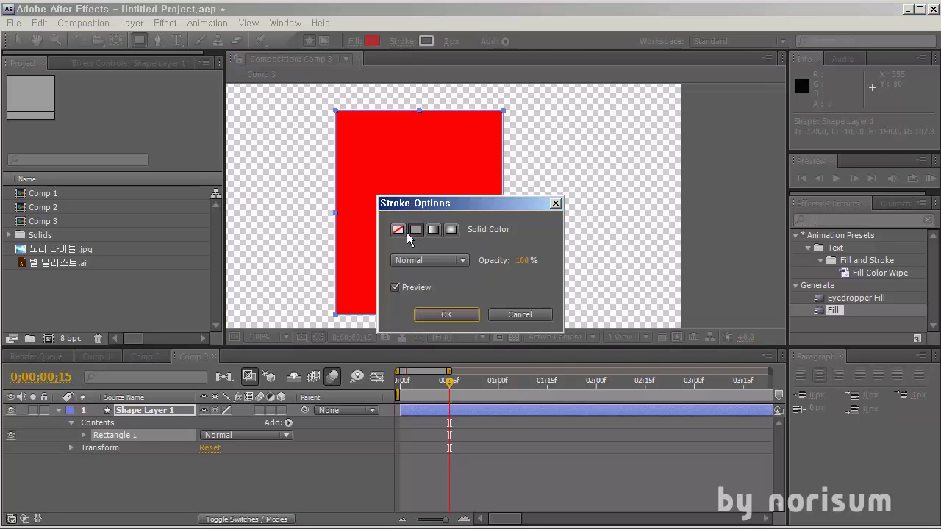
{"action": "left_click", "coordinate": [401, 232]}
{"action": "left_click", "coordinate": [415, 230]}
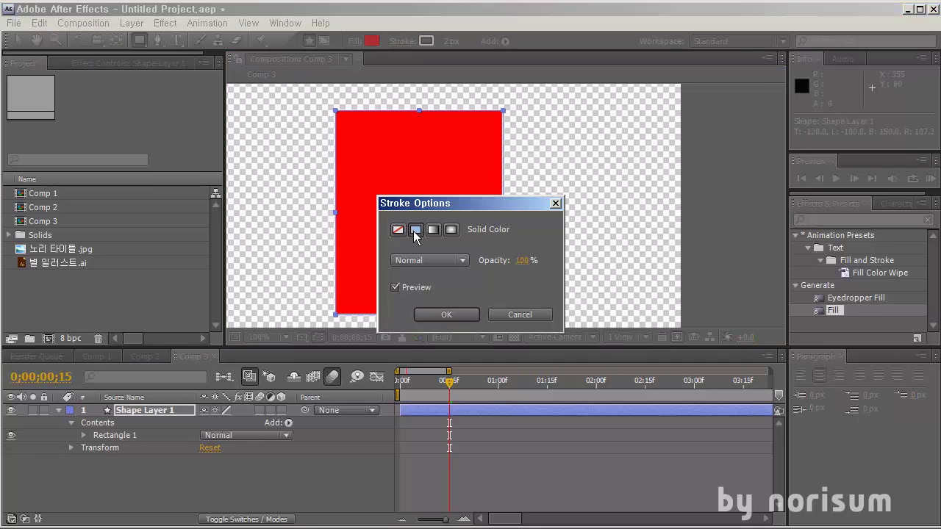
{"action": "left_click", "coordinate": [432, 231]}
{"action": "left_click", "coordinate": [415, 230]}
{"action": "left_click", "coordinate": [446, 314]}
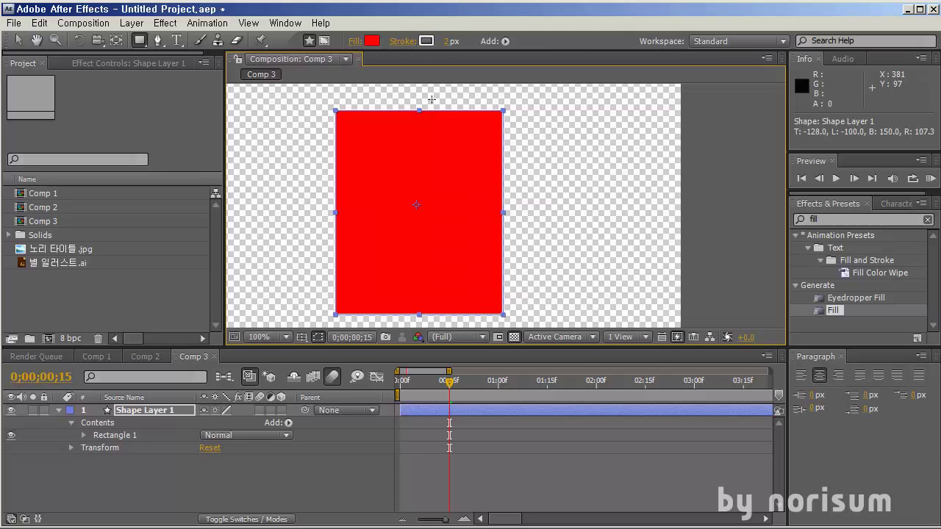
Set the rectangle's stroke colour to a bright blue with RGB 0, 78, 255.
{"action": "left_click", "coordinate": [430, 42]}
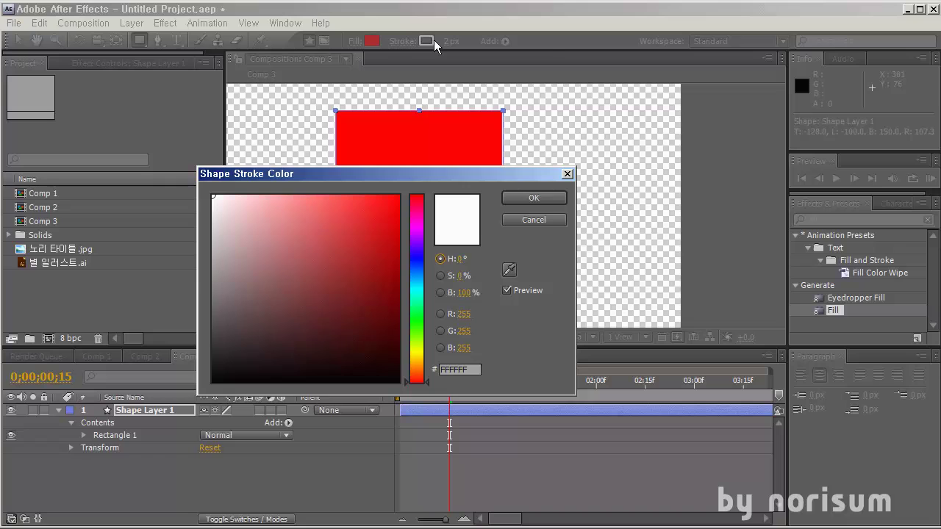
{"action": "left_click_drag", "start_coordinate": [321, 268], "coordinate": [397, 196]}
{"action": "left_click", "coordinate": [416, 266]}
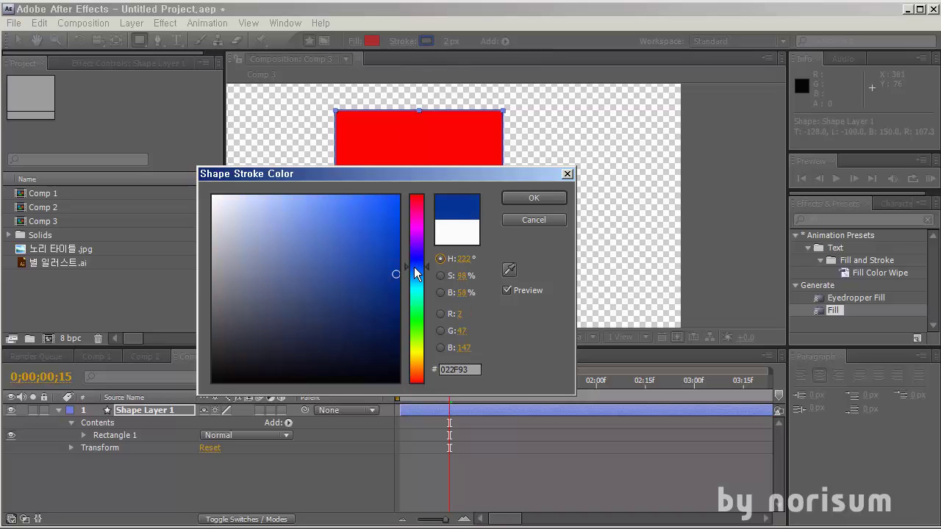
{"action": "left_click", "coordinate": [506, 197]}
Leave the stroke options unchanged, set the rectangle's stroke width to 12 px and deselect the shape layer.
{"action": "left_click", "coordinate": [407, 40]}
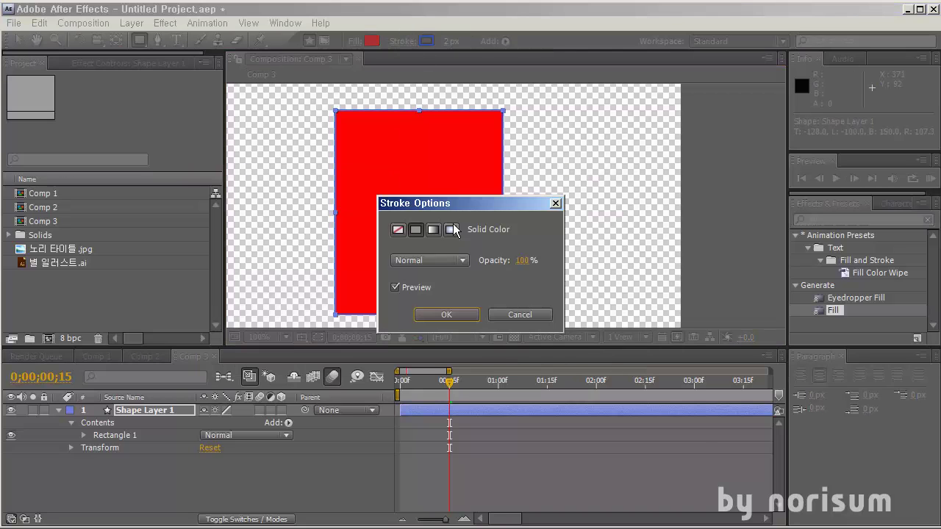
{"action": "left_click", "coordinate": [517, 315]}
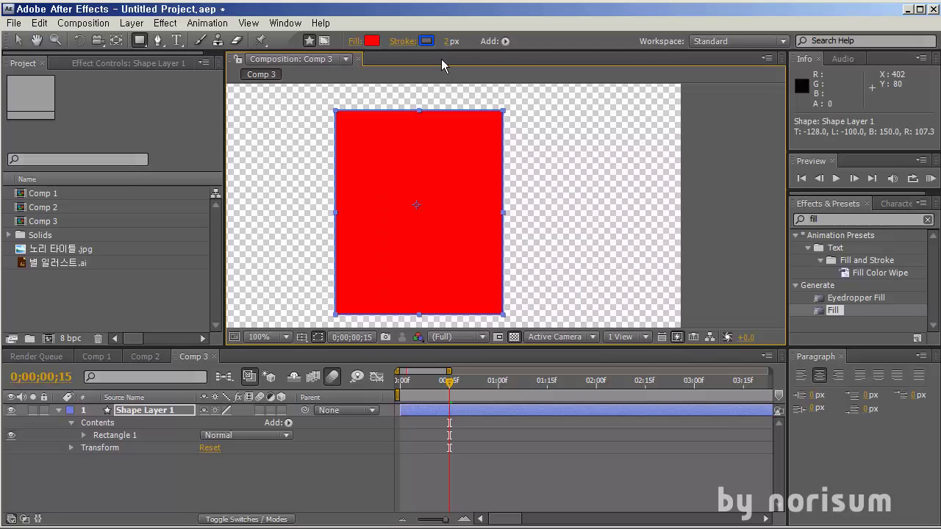
{"action": "mouse_move", "coordinate": [448, 41]}
{"action": "left_mouse_down"}
{"action": "mouse_move", "coordinate": [479, 47]}
{"action": "mouse_move", "coordinate": [466, 49]}
{"action": "left_mouse_up"}
{"action": "left_click", "coordinate": [322, 482]}
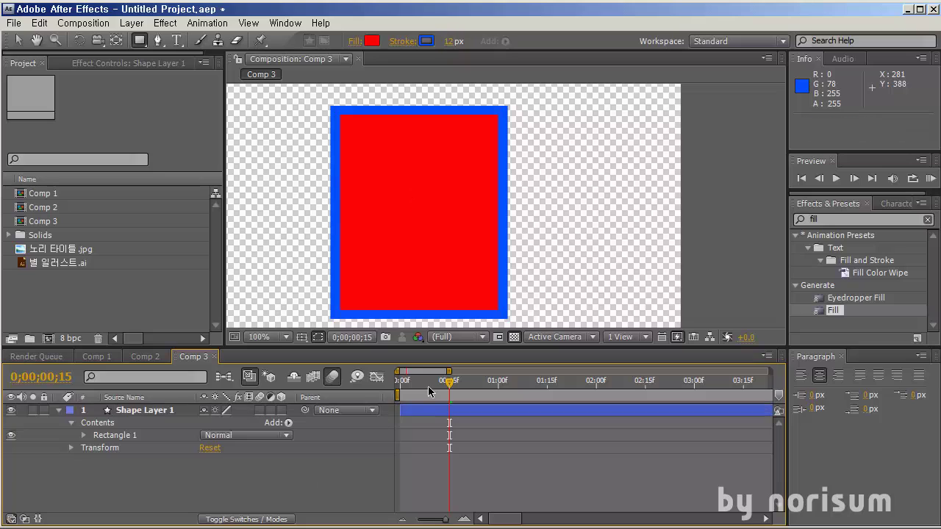
{"action": "key", "text": "space"}
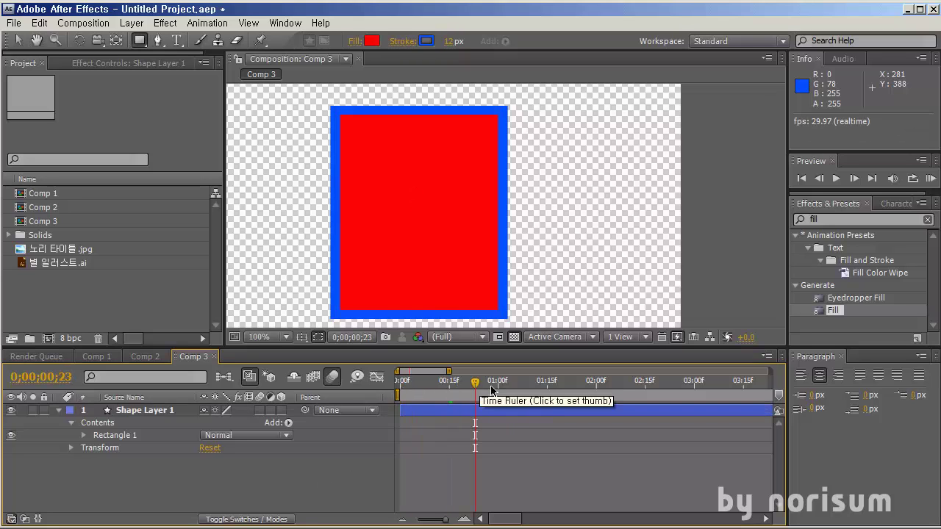
{"action": "left_click", "coordinate": [372, 40]}
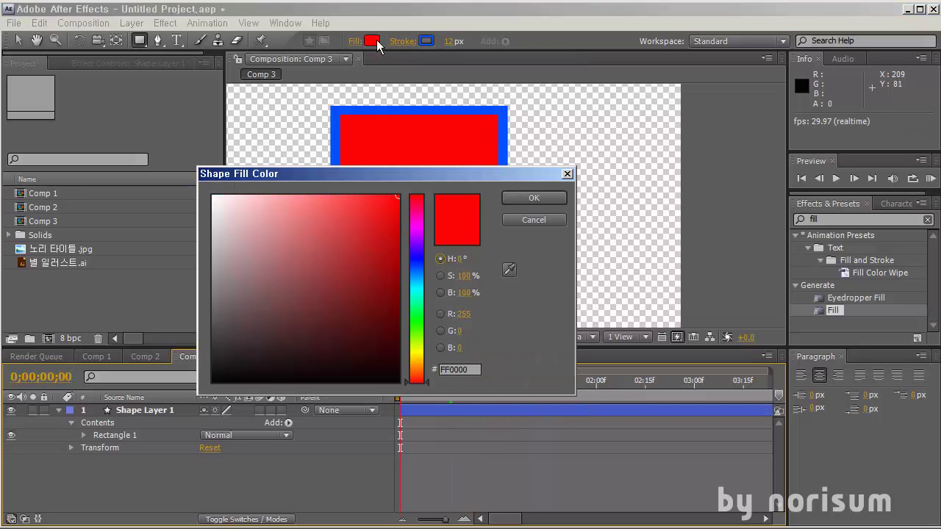
{"action": "left_click", "coordinate": [537, 220]}
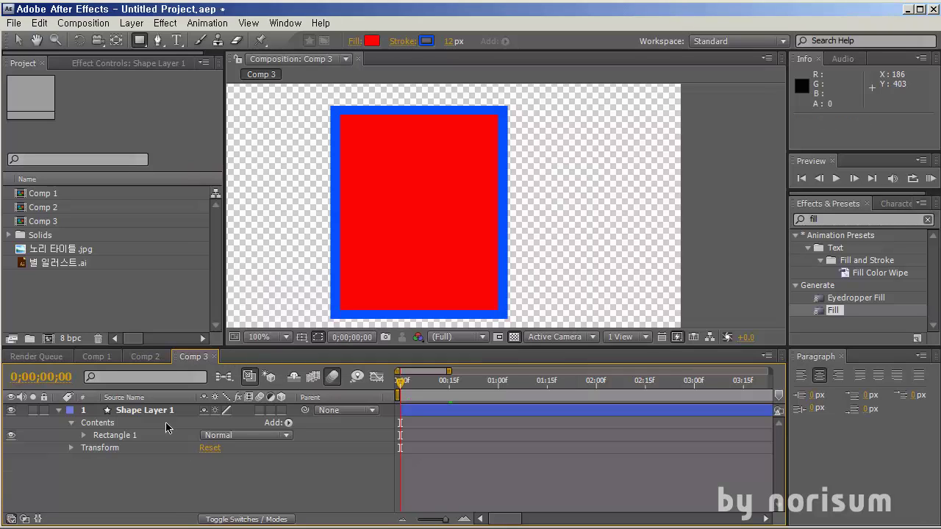
{"action": "left_click", "coordinate": [165, 410]}
{"action": "left_click", "coordinate": [229, 488]}
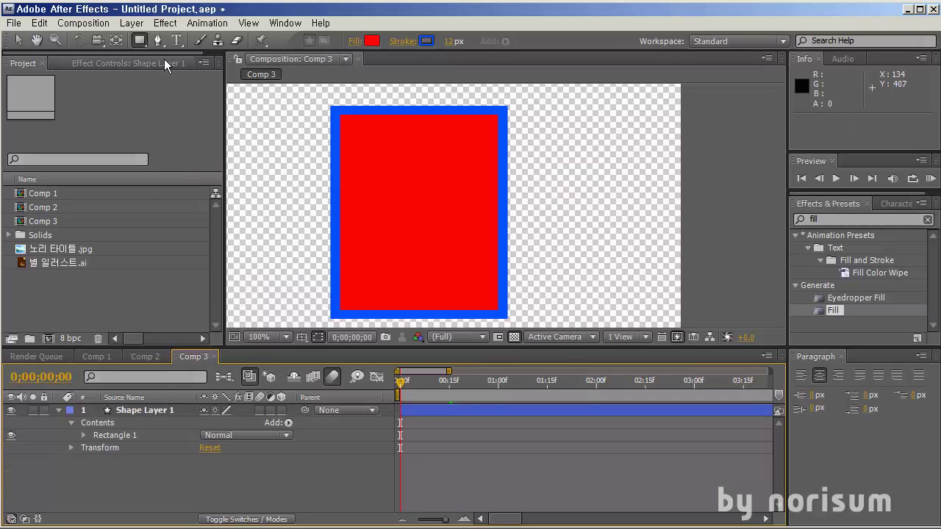
{"action": "left_click", "coordinate": [153, 413]}
{"action": "left_click", "coordinate": [134, 495]}
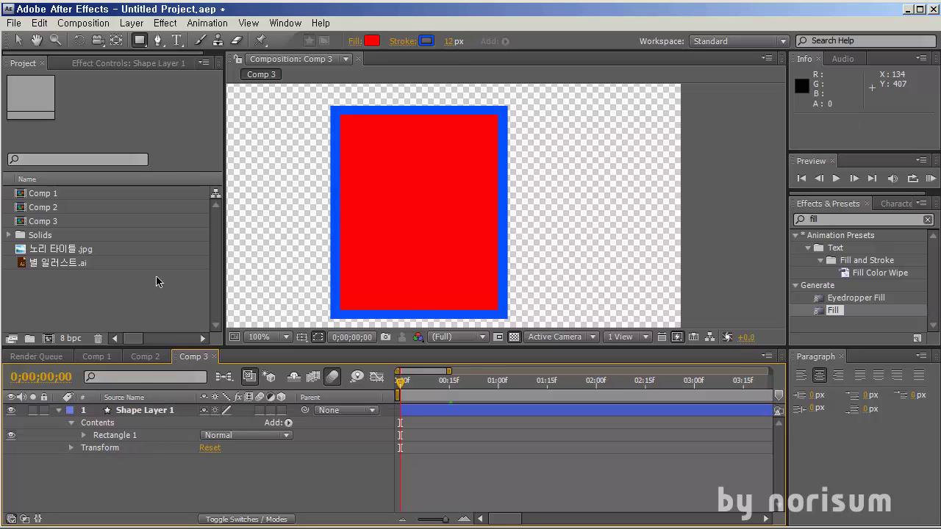
{"action": "left_click", "coordinate": [160, 410]}
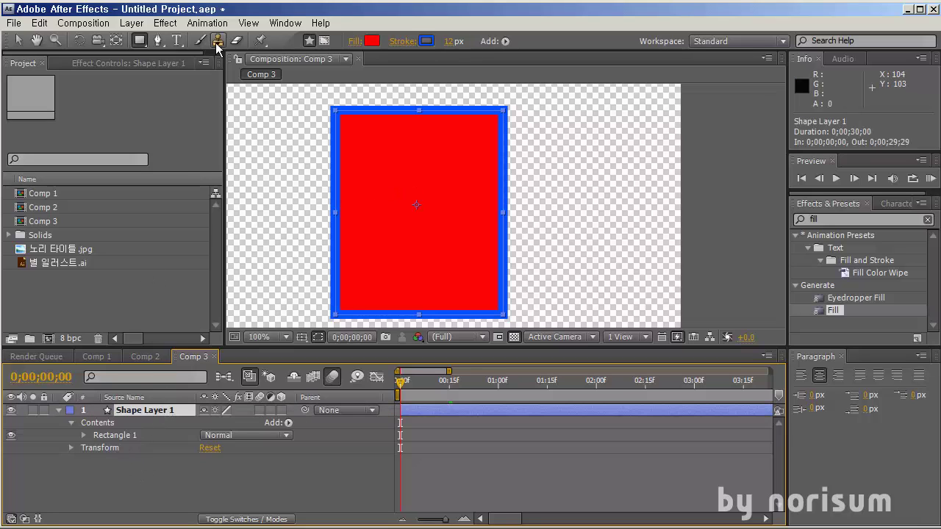
{"action": "left_click", "coordinate": [134, 489]}
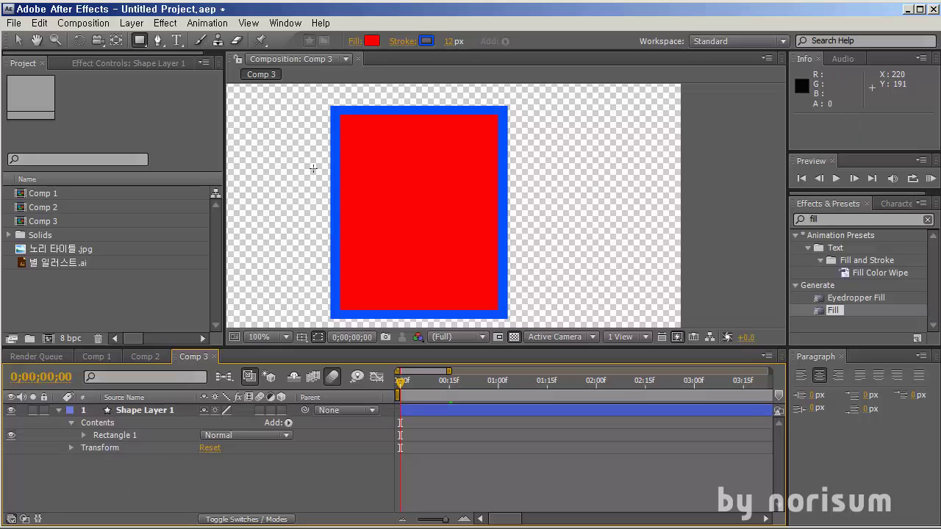
In Comp 2, try drawing a rectangle with the lower Black Solid 1 layer selected, and undo it.
{"action": "left_click", "coordinate": [145, 356]}
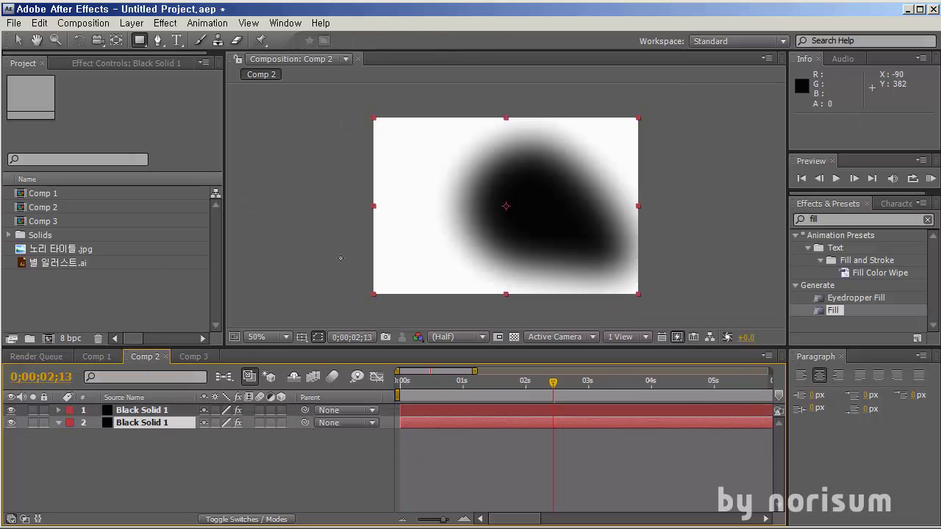
{"action": "left_click_drag", "start_coordinate": [401, 171], "coordinate": [446, 260]}
{"action": "key", "text": "ctrl+z"}
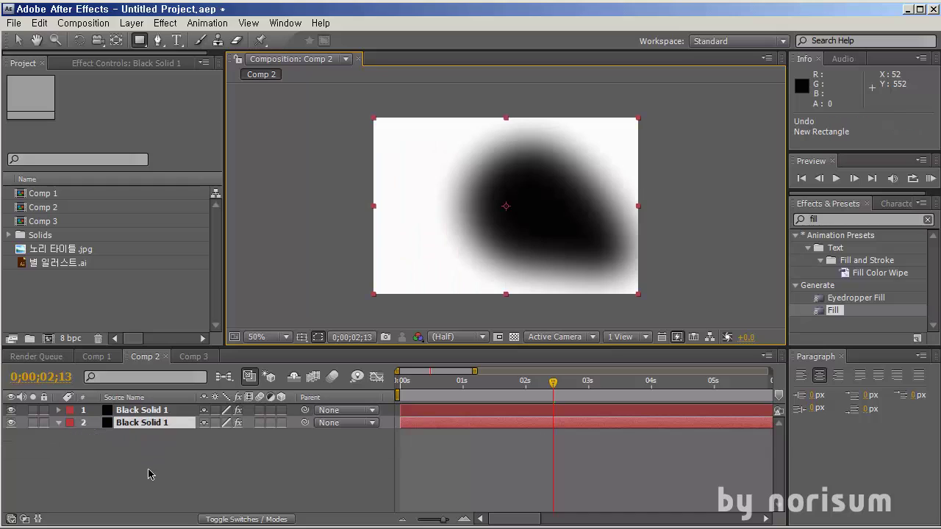
With no layer selected in Comp 2, draw a rectangle shape about 95 by 274 px beside the black blob and undo it.
{"action": "left_click", "coordinate": [141, 472]}
{"action": "left_click_drag", "start_coordinate": [409, 164], "coordinate": [449, 267]}
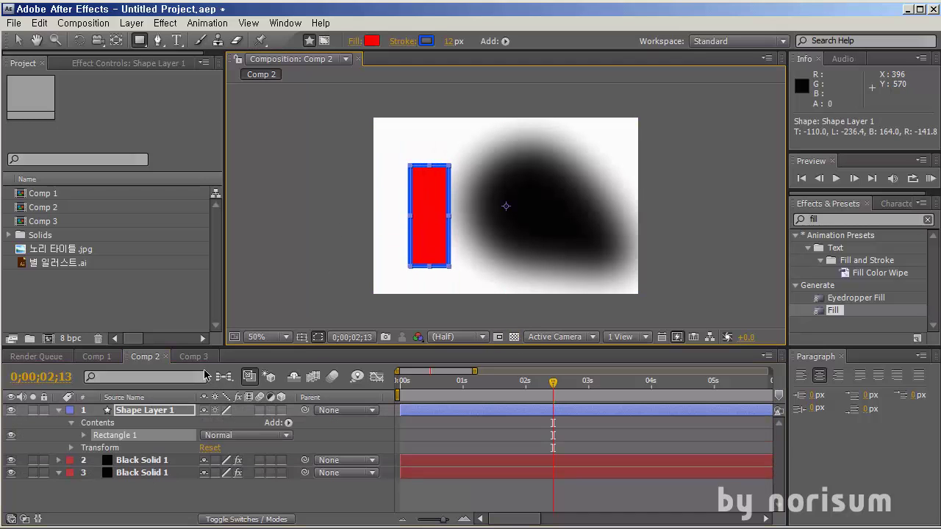
{"action": "key", "text": "ctrl+z"}
Return to Comp 3, scale the rectangle's shape layer to 418% and move it to position -126, 269.
{"action": "left_click", "coordinate": [193, 357]}
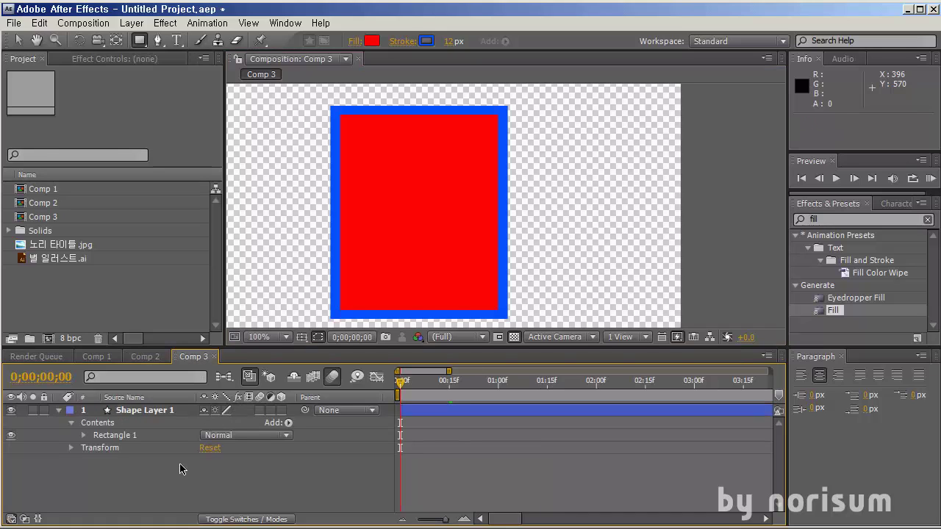
{"action": "left_click", "coordinate": [142, 411]}
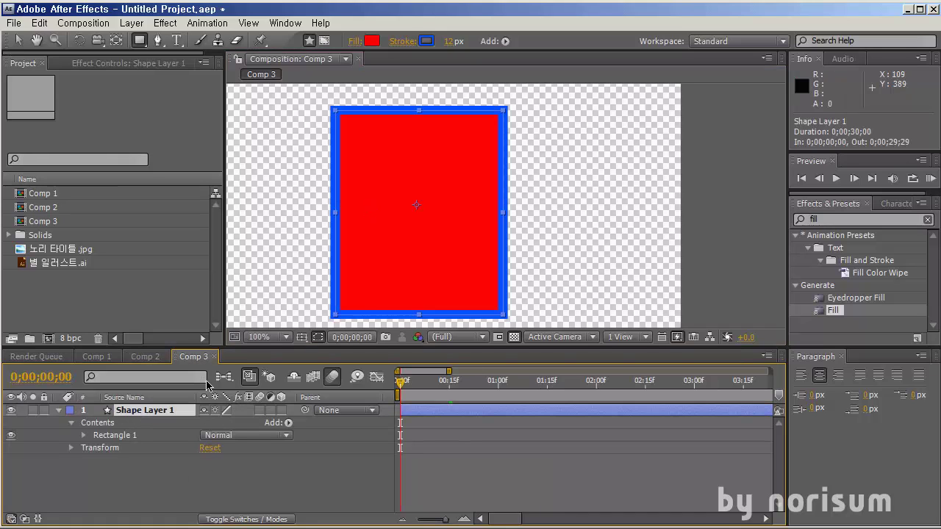
{"action": "key", "text": "s"}
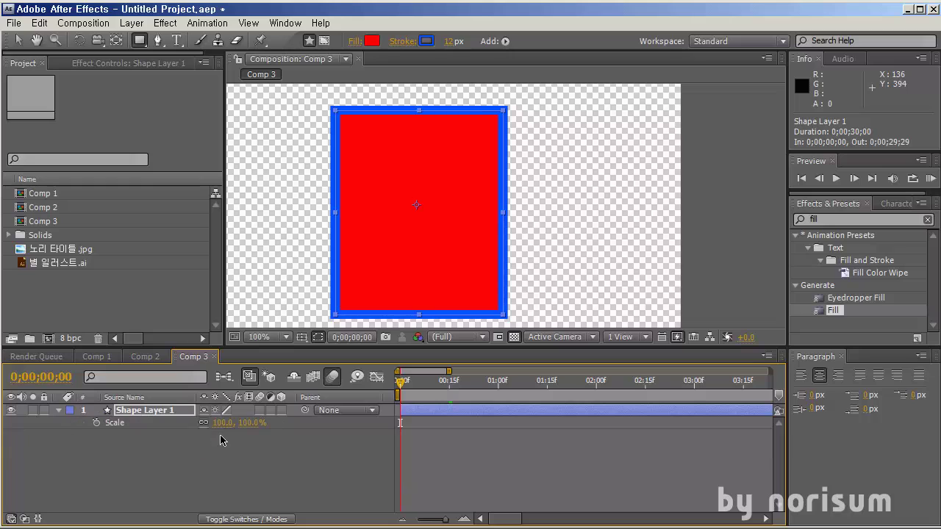
{"action": "left_click_drag", "start_coordinate": [229, 424], "coordinate": [457, 416]}
{"action": "left_click", "coordinate": [17, 40]}
{"action": "left_click_drag", "start_coordinate": [553, 188], "coordinate": [195, 210]}
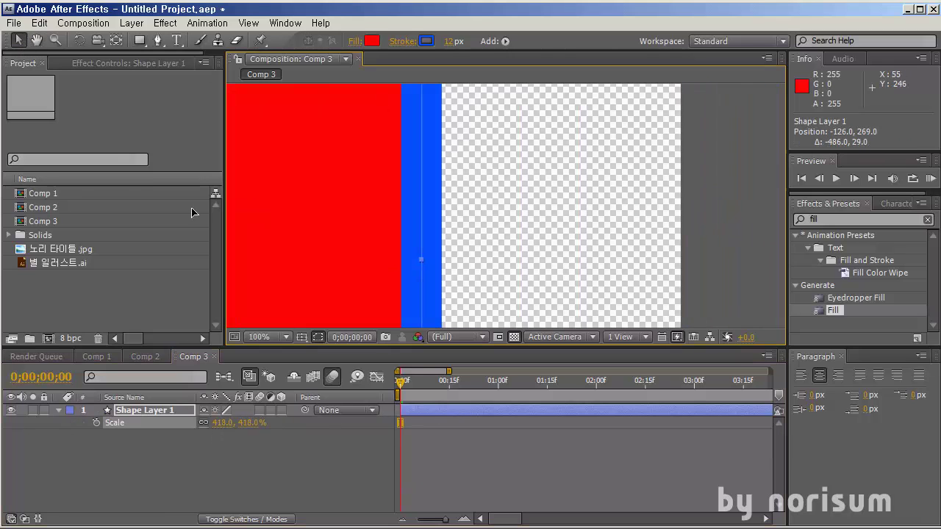
Enlarge the rectangle's layer to 690% and on to 992%, moving it to position -832, 378 to show its edge.
{"action": "left_click_drag", "start_coordinate": [220, 424], "coordinate": [416, 419]}
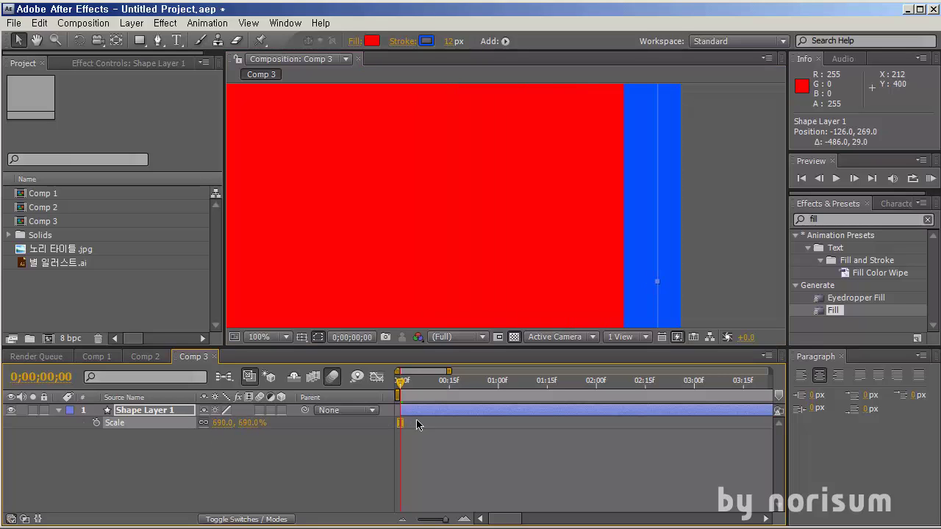
{"action": "left_click_drag", "start_coordinate": [516, 248], "coordinate": [301, 270]}
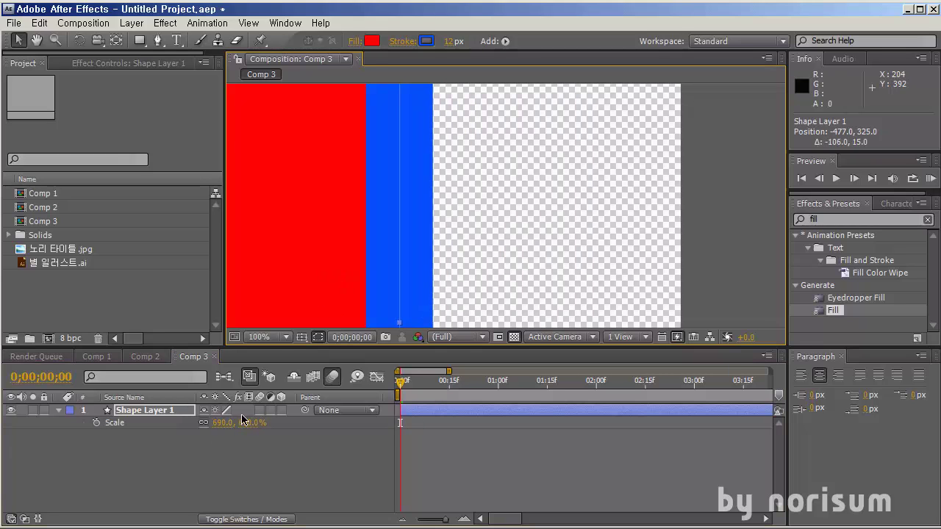
{"action": "left_click_drag", "start_coordinate": [246, 422], "coordinate": [287, 283]}
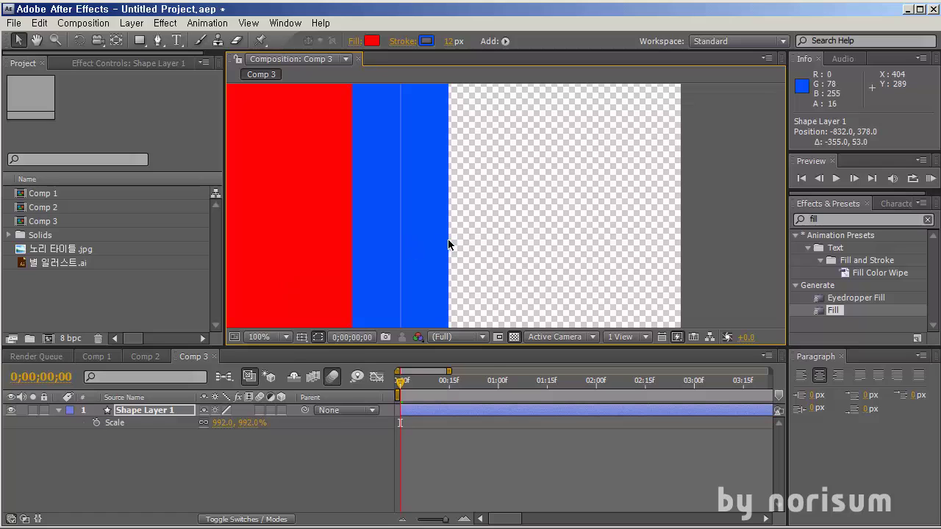
Delete the rectangle's shape layer from Comp 3.
{"action": "left_click", "coordinate": [165, 415]}
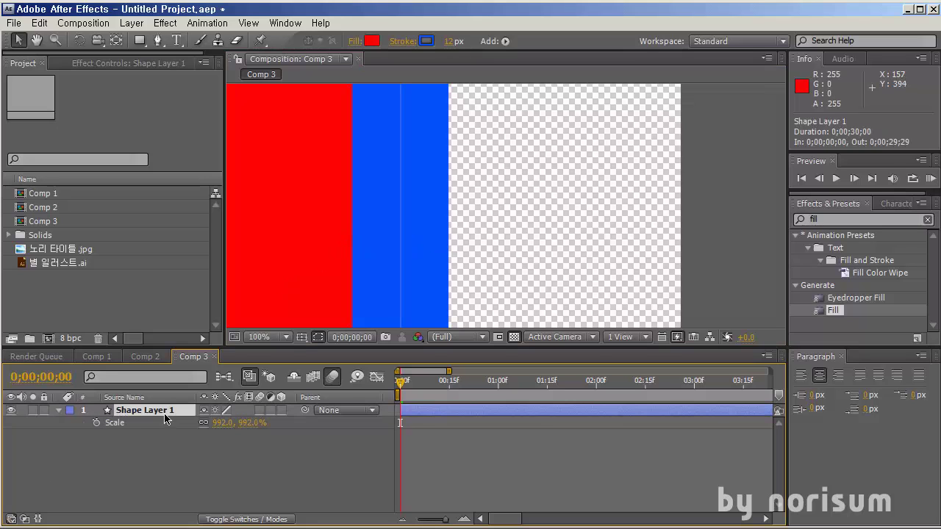
{"action": "key", "text": "Delete"}
Draw an upright ellipse shape with the Ellipse tool, starting at the centre of Comp 3.
{"action": "scroll", "coordinate": [539, 162], "scroll_direction": "down", "scroll_amount": 2}
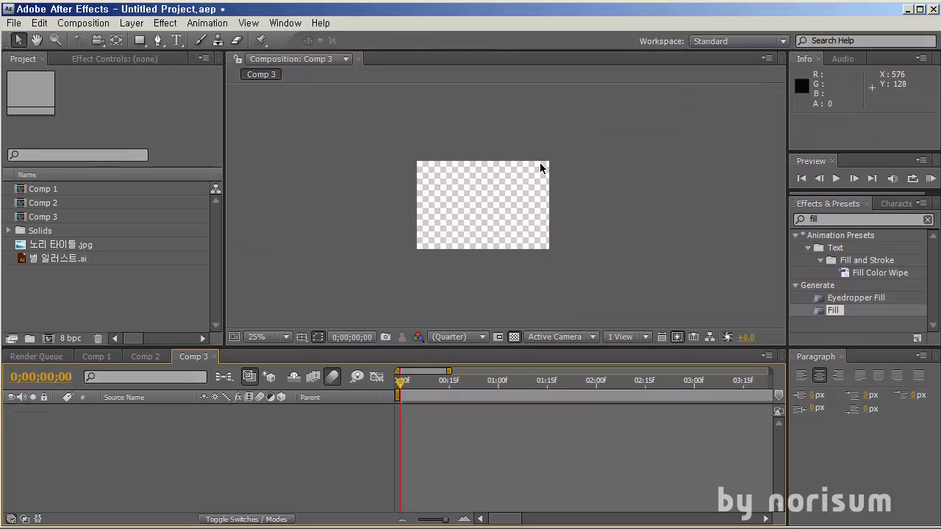
{"action": "mouse_move", "coordinate": [145, 42]}
{"action": "left_mouse_down"}
{"action": "mouse_move", "coordinate": [174, 88]}
{"action": "mouse_move", "coordinate": [177, 72]}
{"action": "left_mouse_up"}
{"action": "mouse_move", "coordinate": [460, 205]}
{"action": "left_mouse_down"}
{"action": "mouse_move", "coordinate": [507, 263]}
{"action": "mouse_move", "coordinate": [529, 273]}
{"action": "mouse_move", "coordinate": [516, 275]}
{"action": "left_mouse_up"}
Scale the ellipse layer to 1029% and on to 1536%, moving it to position -100, 0 to show its edge.
{"action": "key", "text": "s"}
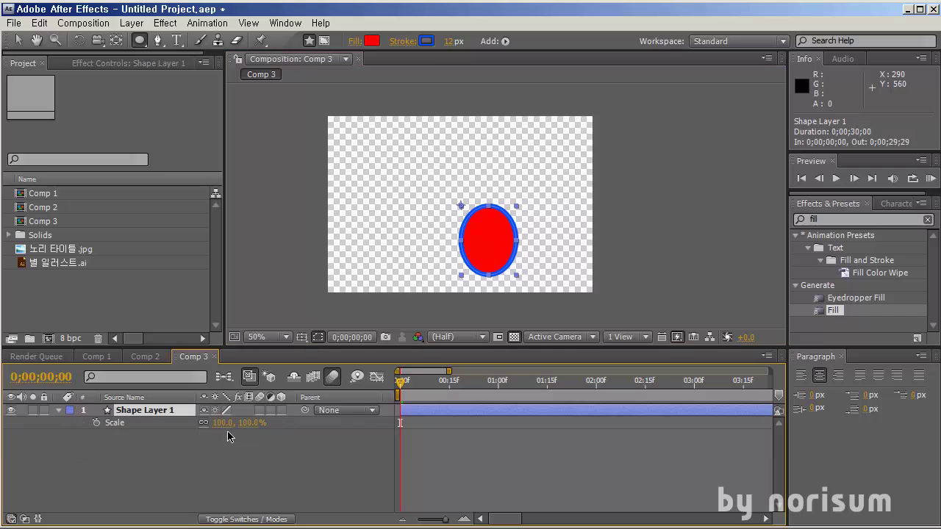
{"action": "left_click_drag", "start_coordinate": [224, 427], "coordinate": [906, 383]}
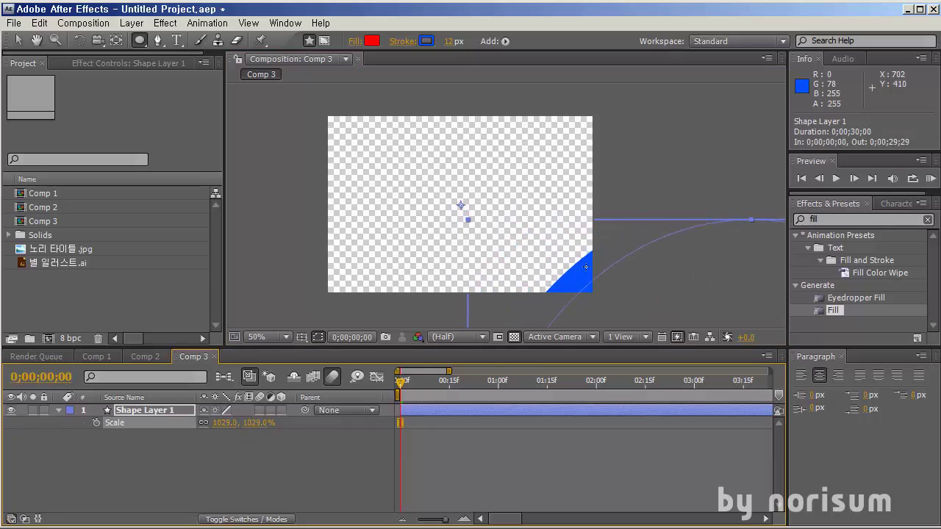
{"action": "key", "text": "v"}
{"action": "left_click_drag", "start_coordinate": [651, 299], "coordinate": [634, 290]}
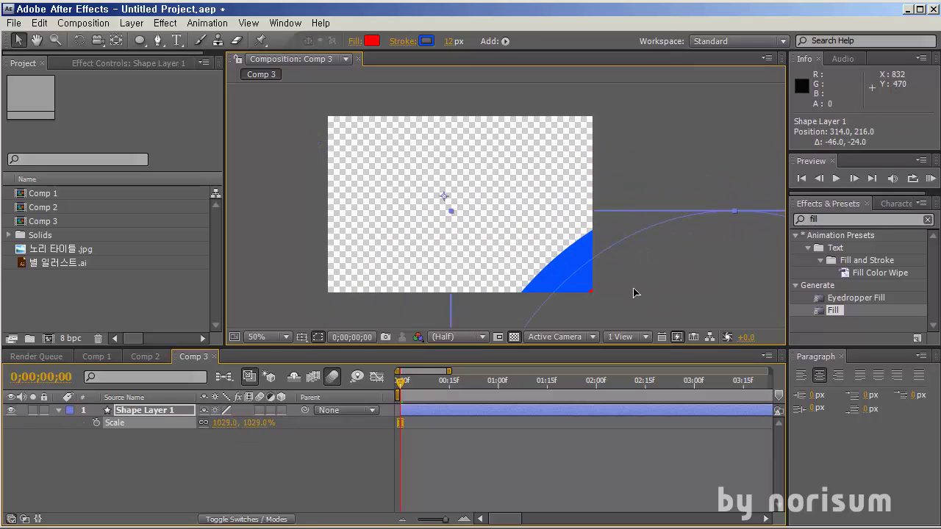
{"action": "left_click_drag", "start_coordinate": [221, 424], "coordinate": [522, 204]}
{"action": "key", "text": "period"}
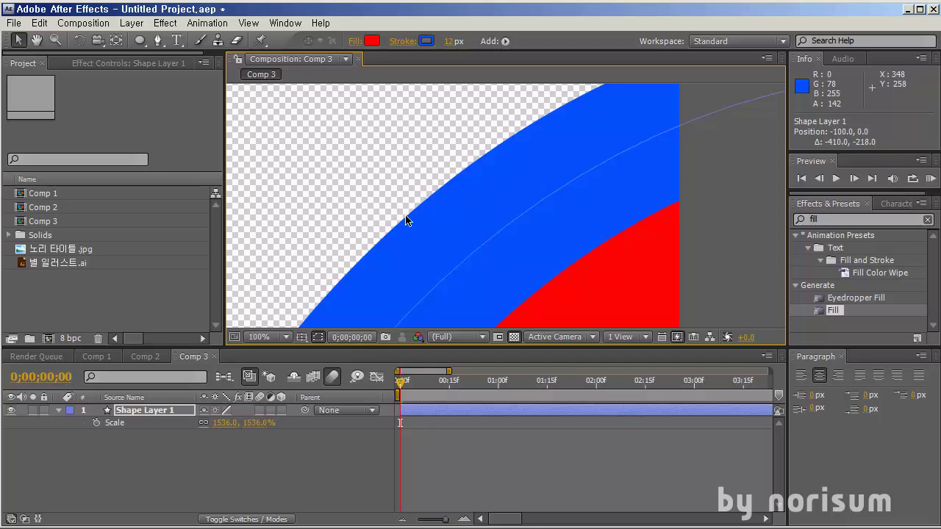
Set the ellipse layer's scale to 100% and move it to position 292, 168 near the composition's centre.
{"action": "left_click", "coordinate": [223, 423]}
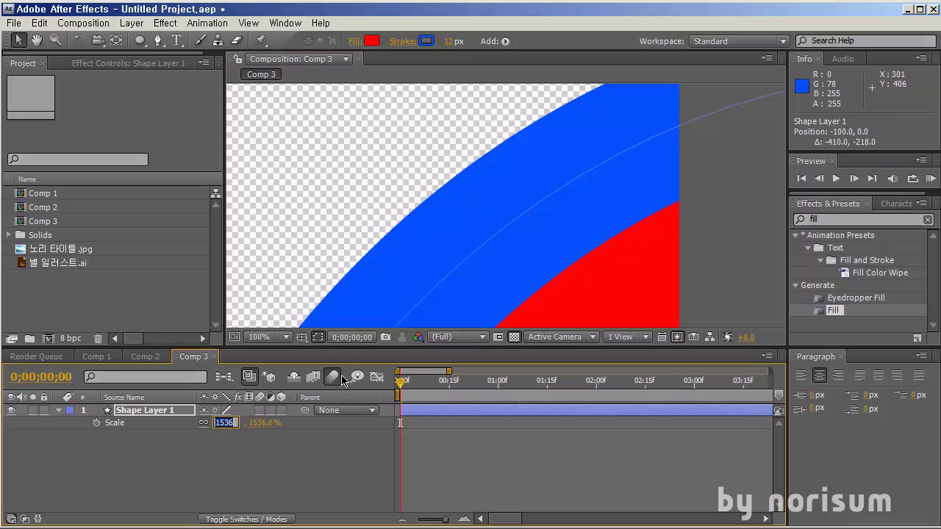
{"action": "type", "text": "100"}
{"action": "key", "text": "Return"}
{"action": "key", "text": "comma"}
{"action": "key", "text": "comma"}
{"action": "key", "text": "comma"}
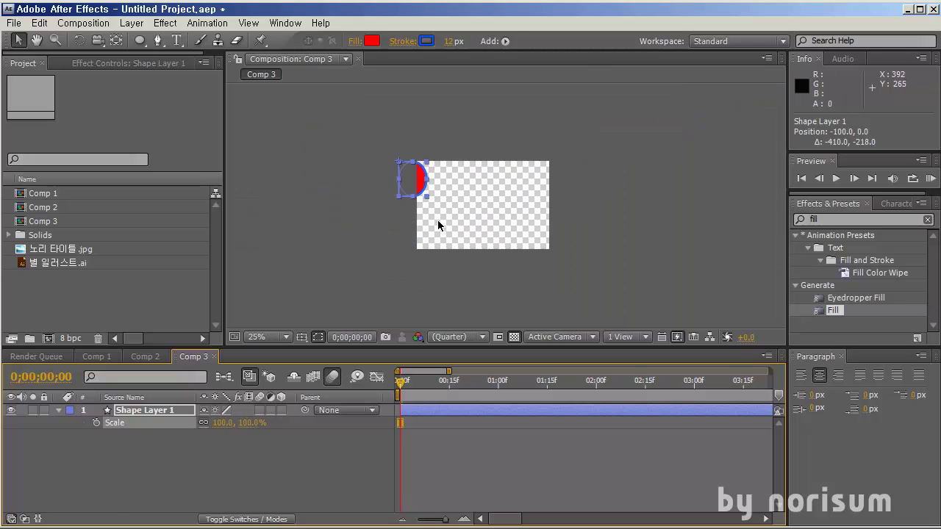
{"action": "left_click_drag", "start_coordinate": [419, 186], "coordinate": [490, 217]}
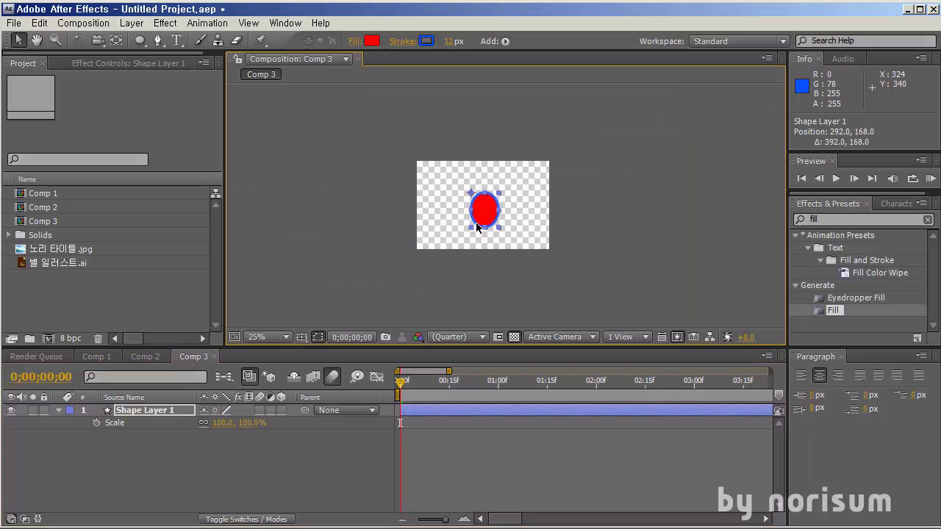
{"action": "key", "text": "period"}
{"action": "key", "text": "period"}
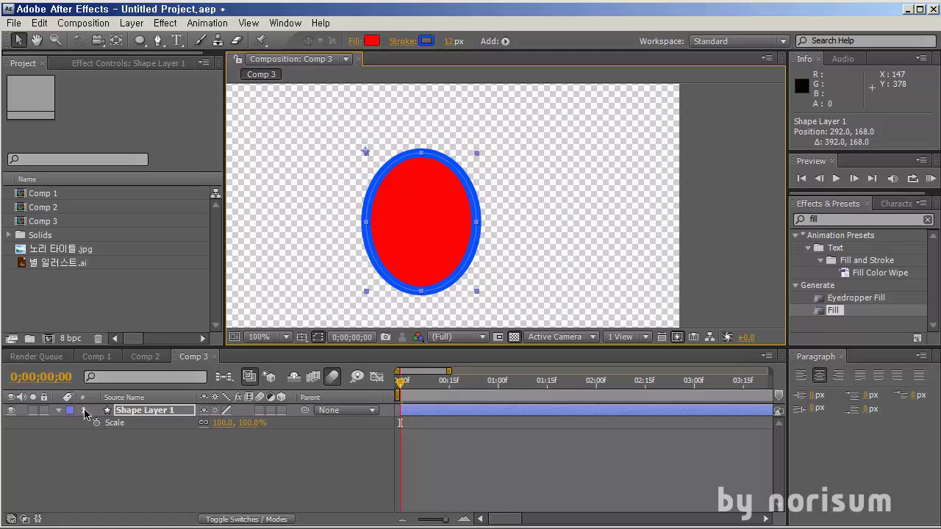
Delete the ellipse's shape layer from Comp 3.
{"action": "left_click", "coordinate": [135, 411]}
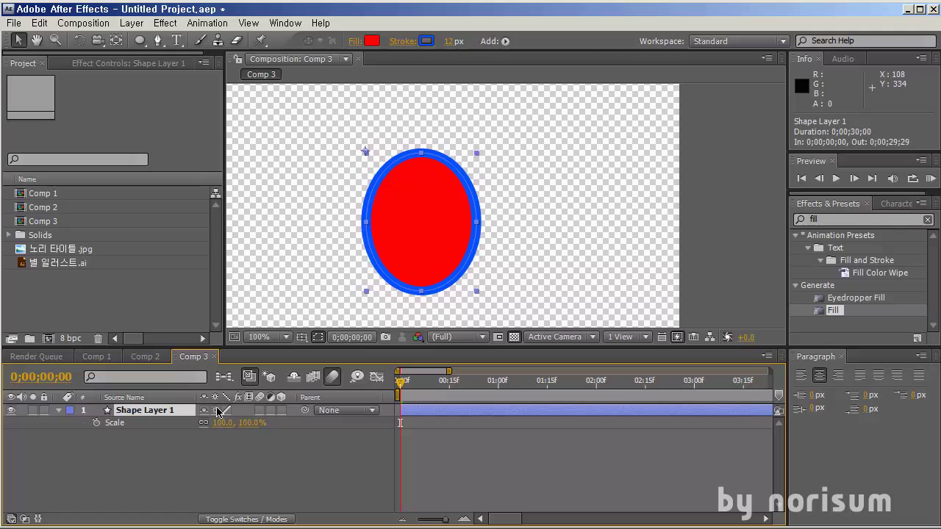
{"action": "key", "text": "Delete"}
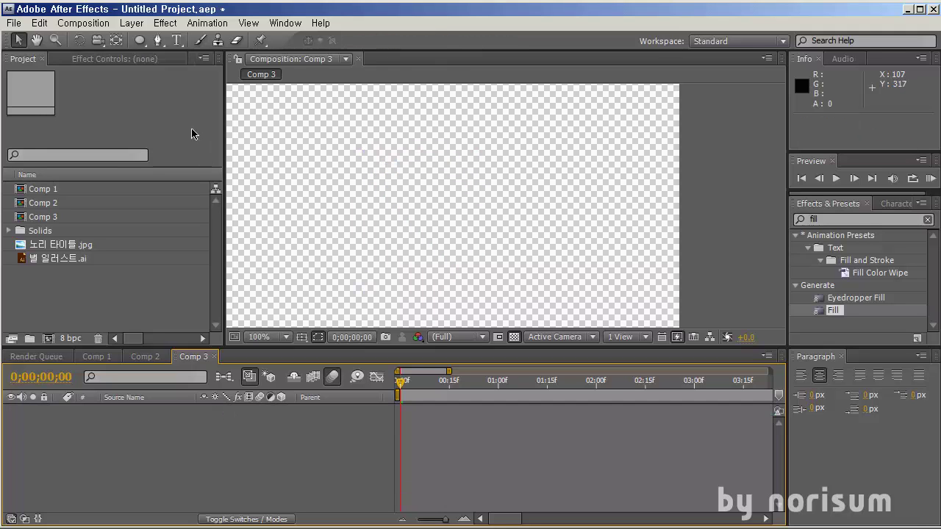
Activate the Ellipse tool and show the title and action safe guides in Comp 3.
{"action": "left_click", "coordinate": [141, 40]}
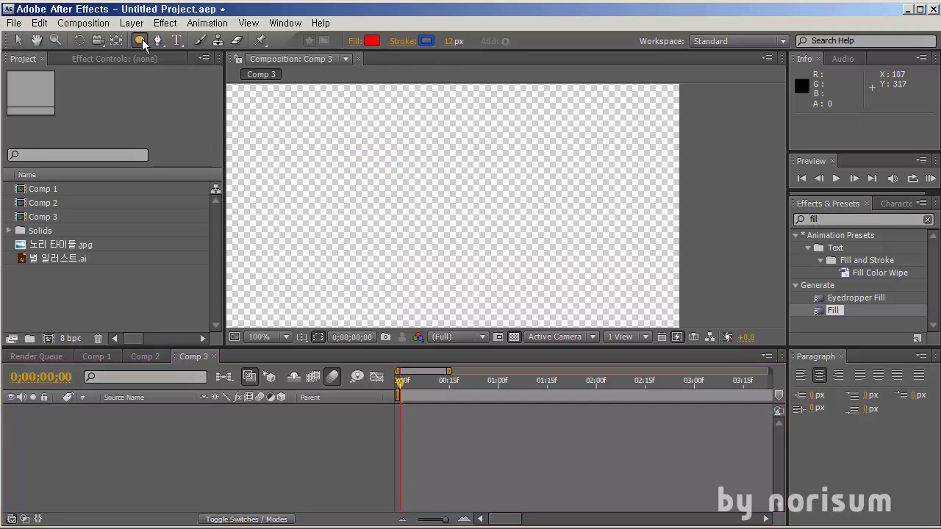
{"action": "left_click", "coordinate": [317, 336]}
{"action": "left_click", "coordinate": [323, 351]}
{"action": "scroll", "coordinate": [407, 213], "scroll_direction": "down", "scroll_amount": 2}
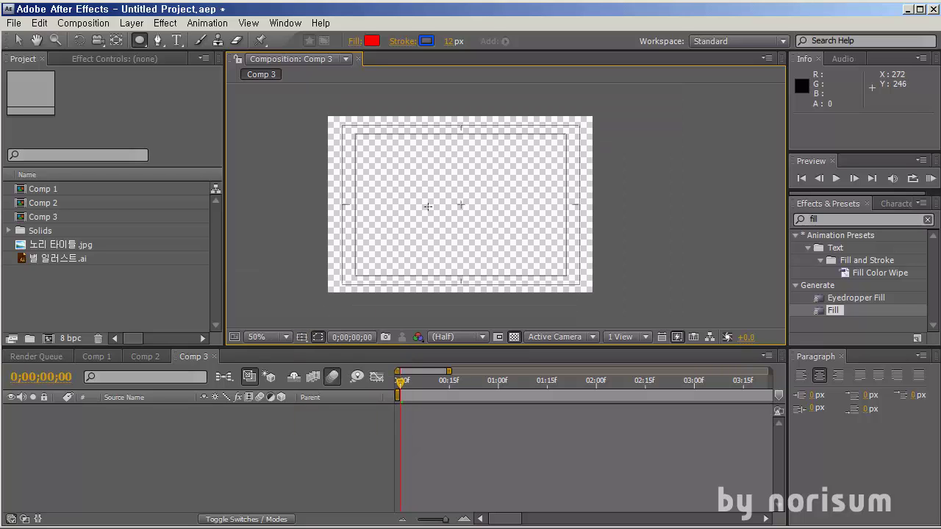
Draw a wide ellipse about 226 by 150 px starting at the composition's centre mark and undo it.
{"action": "scroll", "coordinate": [457, 192], "scroll_direction": "up", "scroll_amount": 2}
{"action": "key", "text": "space"}
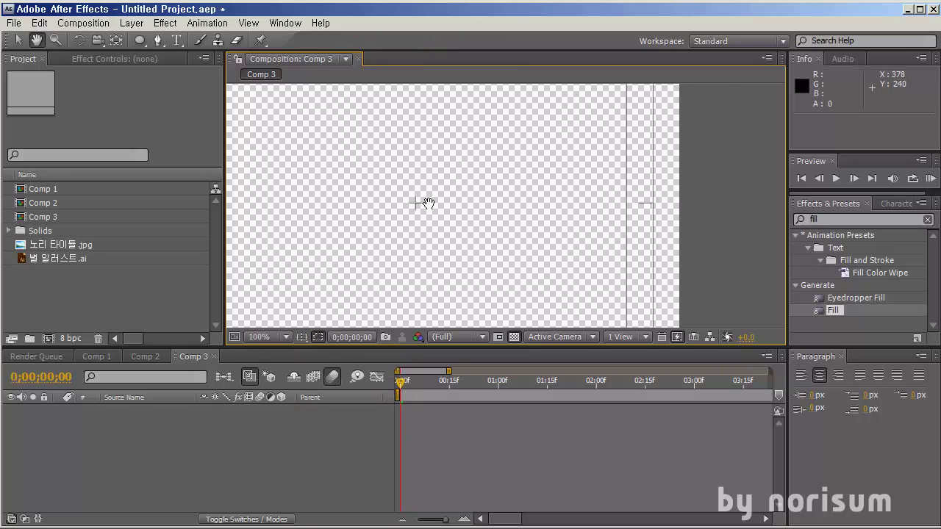
{"action": "mouse_move", "coordinate": [424, 201]}
{"action": "left_mouse_down"}
{"action": "mouse_move", "coordinate": [481, 184]}
{"action": "mouse_move", "coordinate": [475, 193]}
{"action": "mouse_move", "coordinate": [651, 299]}
{"action": "left_mouse_up"}
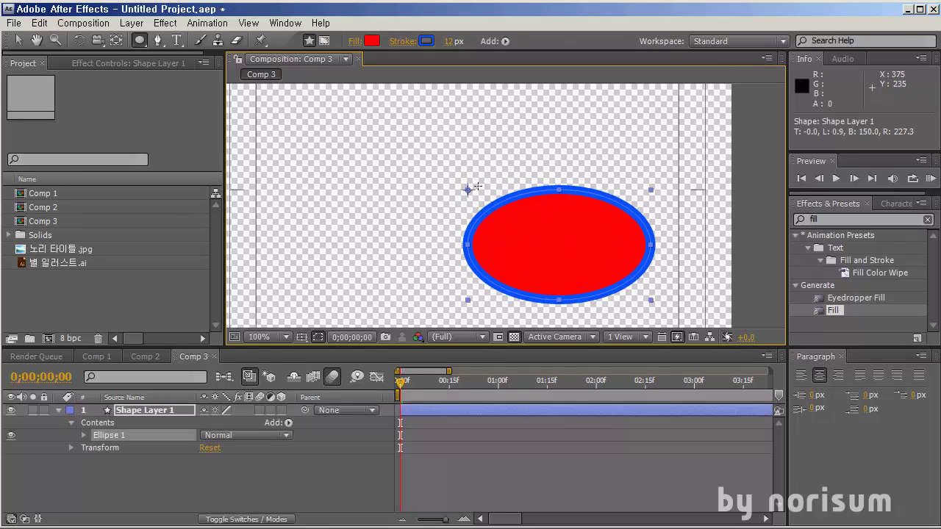
{"action": "scroll", "coordinate": [477, 186], "scroll_direction": "down", "scroll_amount": 2}
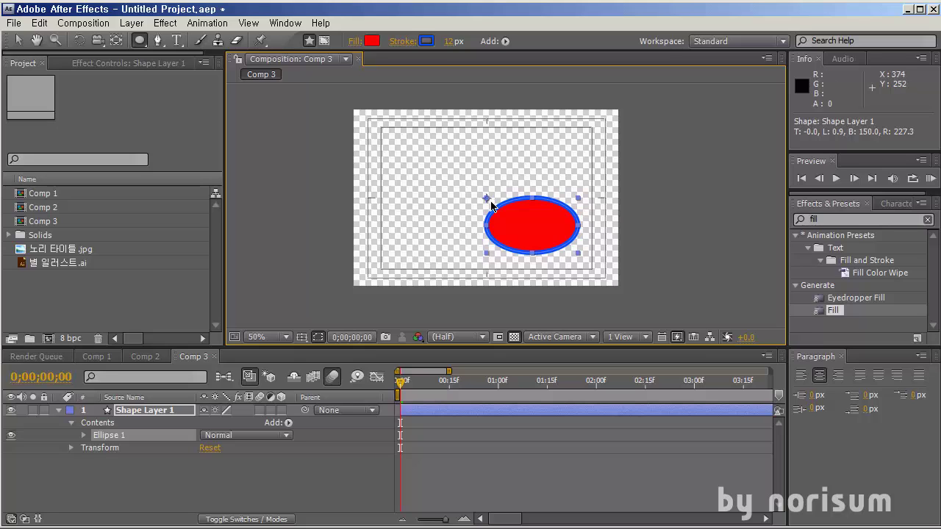
{"action": "key", "text": "ctrl+z"}
Draw an ellipse about 138 by 134 px across the composition's upper-left corner.
{"action": "left_click_drag", "start_coordinate": [330, 100], "coordinate": [386, 148]}
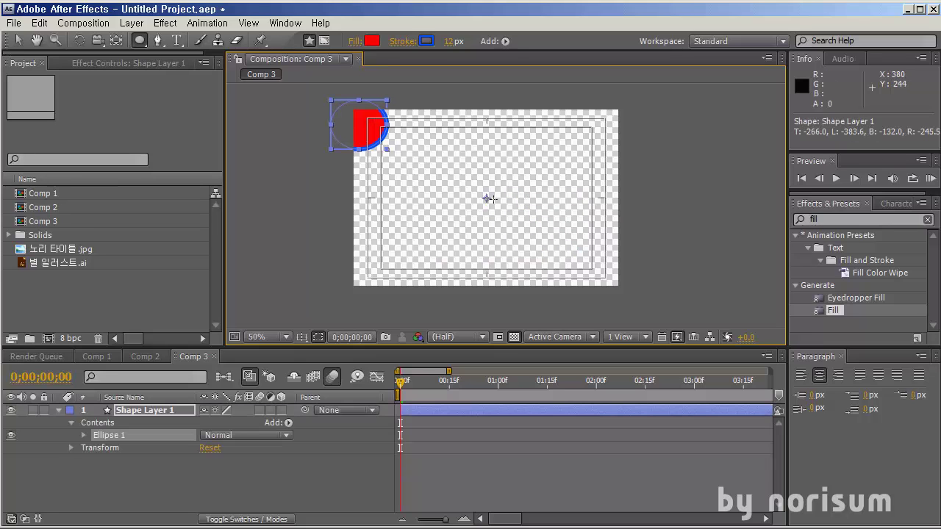
Undo the upper-left corner ellipse, then draw a small ellipse near the composition's lower-left corner and undo it too.
{"action": "key", "text": "ctrl+z"}
{"action": "left_click_drag", "start_coordinate": [367, 262], "coordinate": [388, 281]}
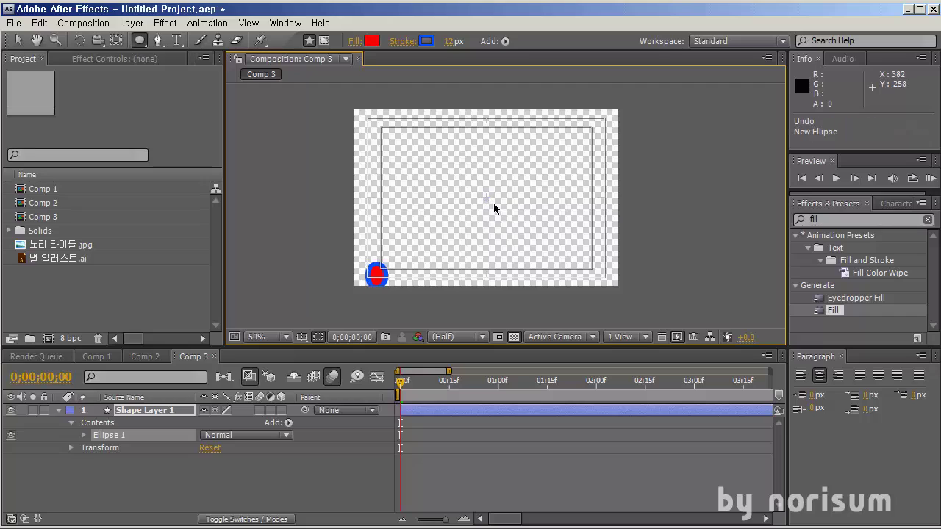
{"action": "key", "text": "ctrl+z"}
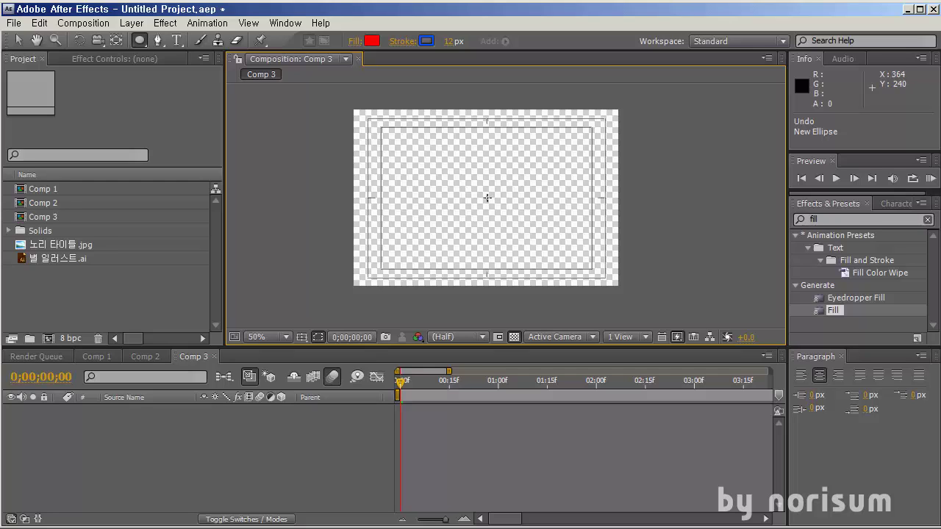
Draw a large ellipse outward from the composition's centre mark so it is centred there, and undo it.
{"action": "mouse_move", "coordinate": [486, 197]}
{"action": "left_mouse_down"}
{"action": "mouse_move", "coordinate": [541, 256]}
{"action": "mouse_move", "coordinate": [560, 263]}
{"action": "left_mouse_up"}
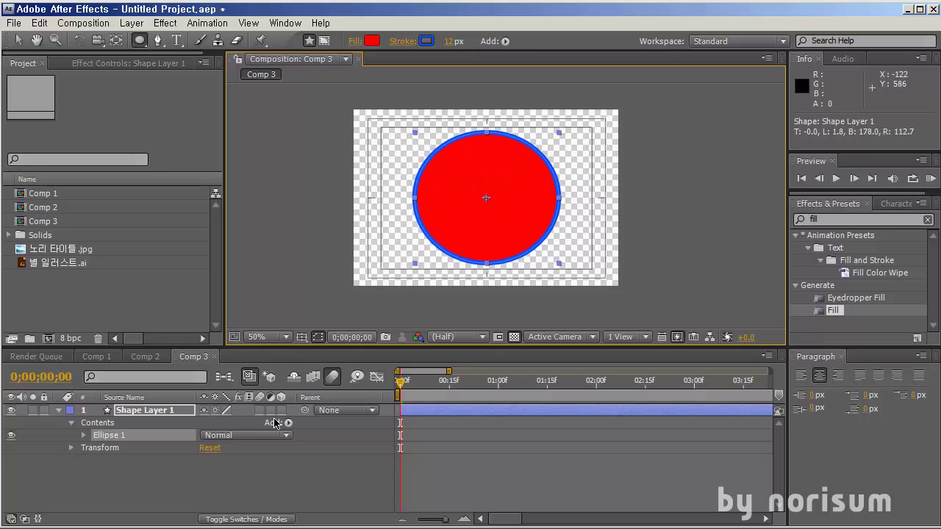
{"action": "key", "text": "ctrl+z"}
{"action": "left_click", "coordinate": [136, 445]}
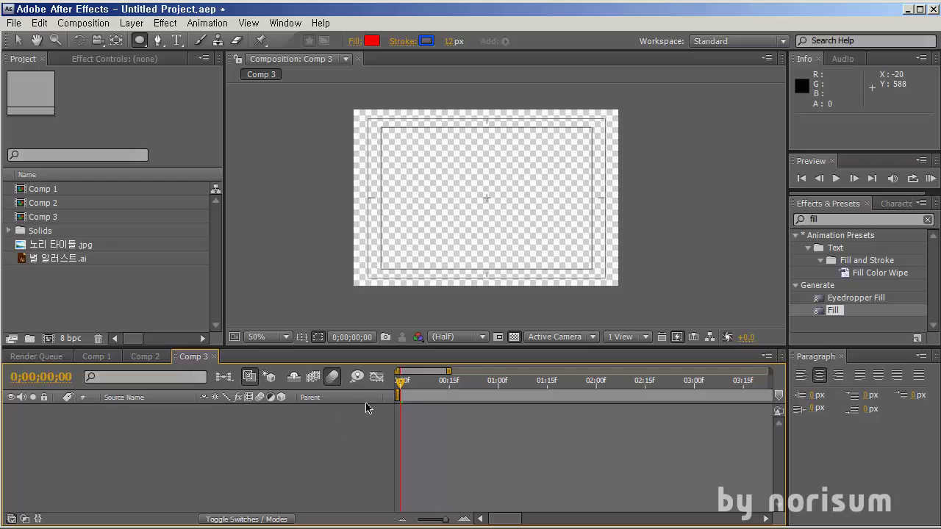
Scrub through the empty Comp 3 timeline and leave the current time at 0;00;00;15.
{"action": "left_click_drag", "start_coordinate": [441, 385], "coordinate": [317, 387]}
{"action": "left_click_drag", "start_coordinate": [402, 380], "coordinate": [432, 388]}
{"action": "mouse_move", "coordinate": [433, 387]}
{"action": "left_mouse_down"}
{"action": "mouse_move", "coordinate": [478, 382]}
{"action": "mouse_move", "coordinate": [375, 379]}
{"action": "mouse_move", "coordinate": [457, 379]}
{"action": "mouse_move", "coordinate": [398, 379]}
{"action": "mouse_move", "coordinate": [456, 388]}
{"action": "mouse_move", "coordinate": [424, 389]}
{"action": "mouse_move", "coordinate": [456, 388]}
{"action": "mouse_move", "coordinate": [434, 388]}
{"action": "left_mouse_up"}
{"action": "left_click_drag", "start_coordinate": [430, 395], "coordinate": [449, 389]}
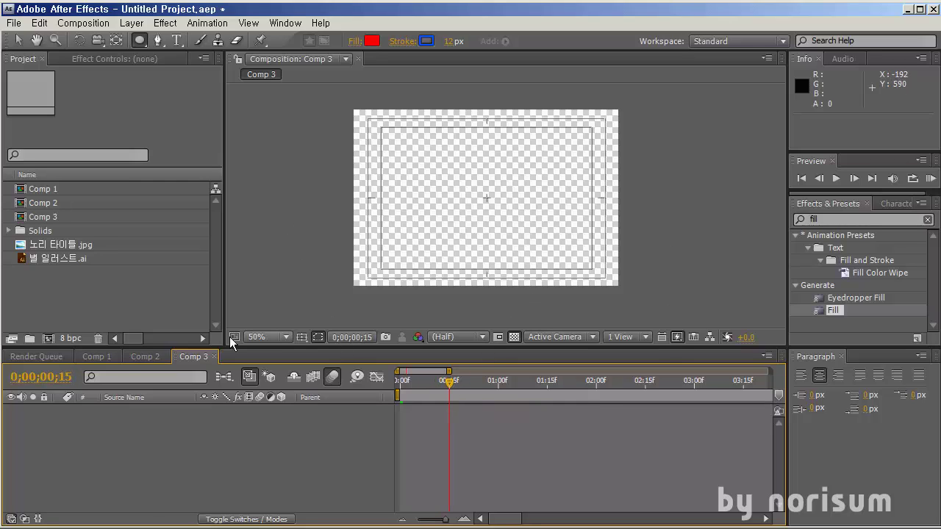
Switch to Comp 2, scrub its blurred black solid to about 0;00;01;06, and return to Comp 3.
{"action": "left_click", "coordinate": [165, 356]}
{"action": "left_click_drag", "start_coordinate": [499, 383], "coordinate": [474, 395]}
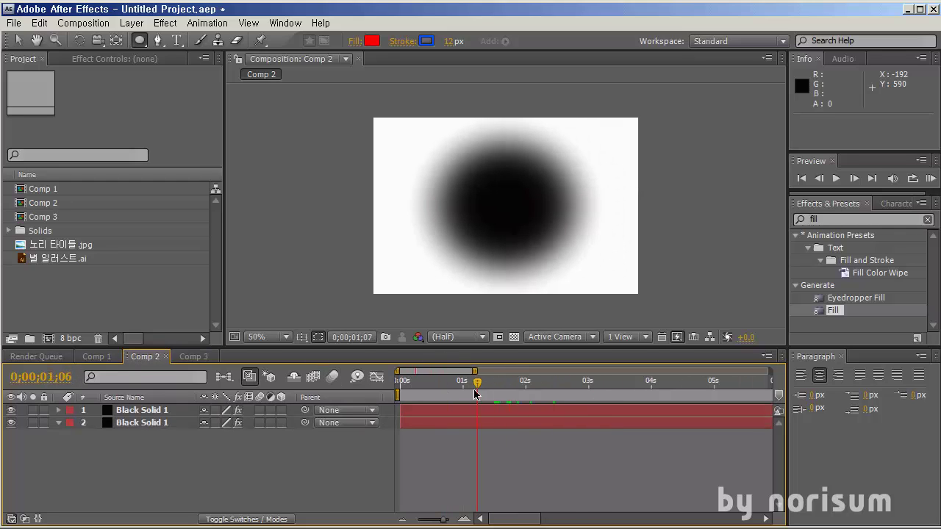
{"action": "left_click", "coordinate": [195, 358]}
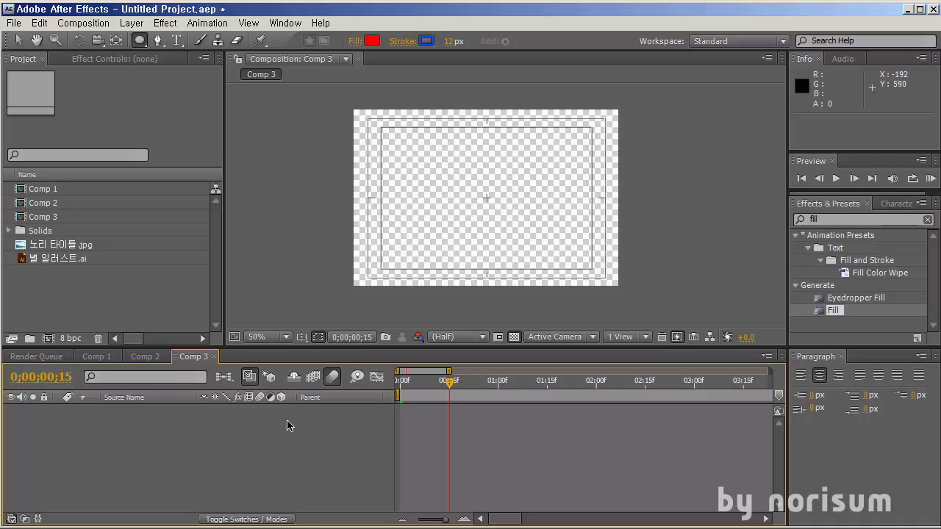